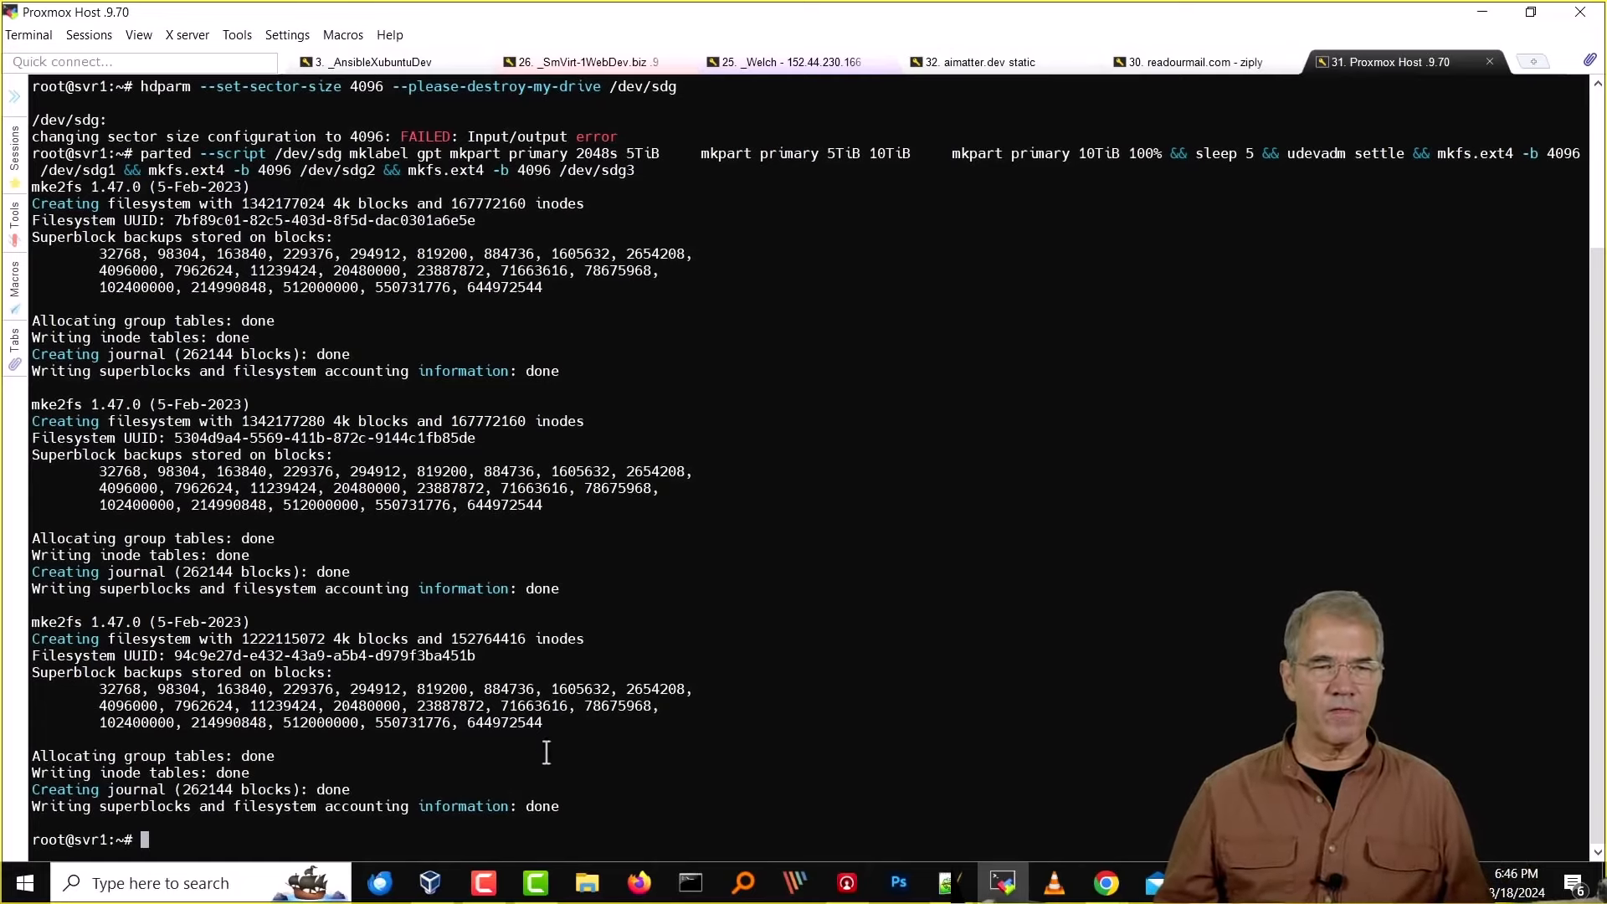
# List the partition table of /dev/sdg with fdisk -l /dev/sdg and highlight its three partitions in the output.
pyautogui.moveTo(626, 804); pyautogui.dragTo(517, 153)
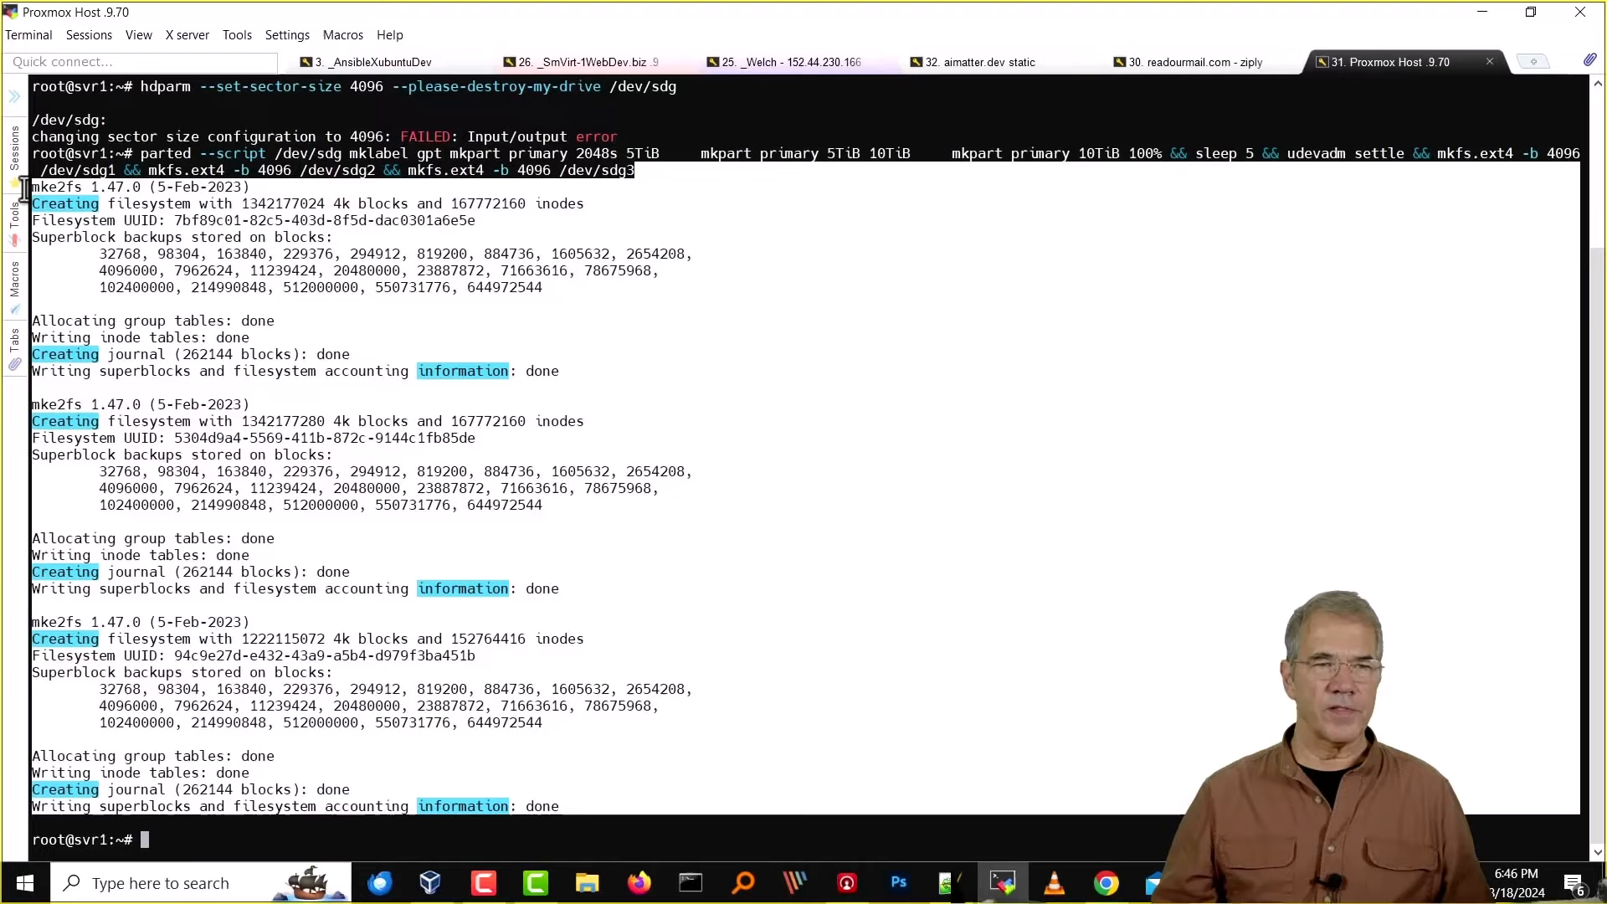
pyautogui.click(656, 649)
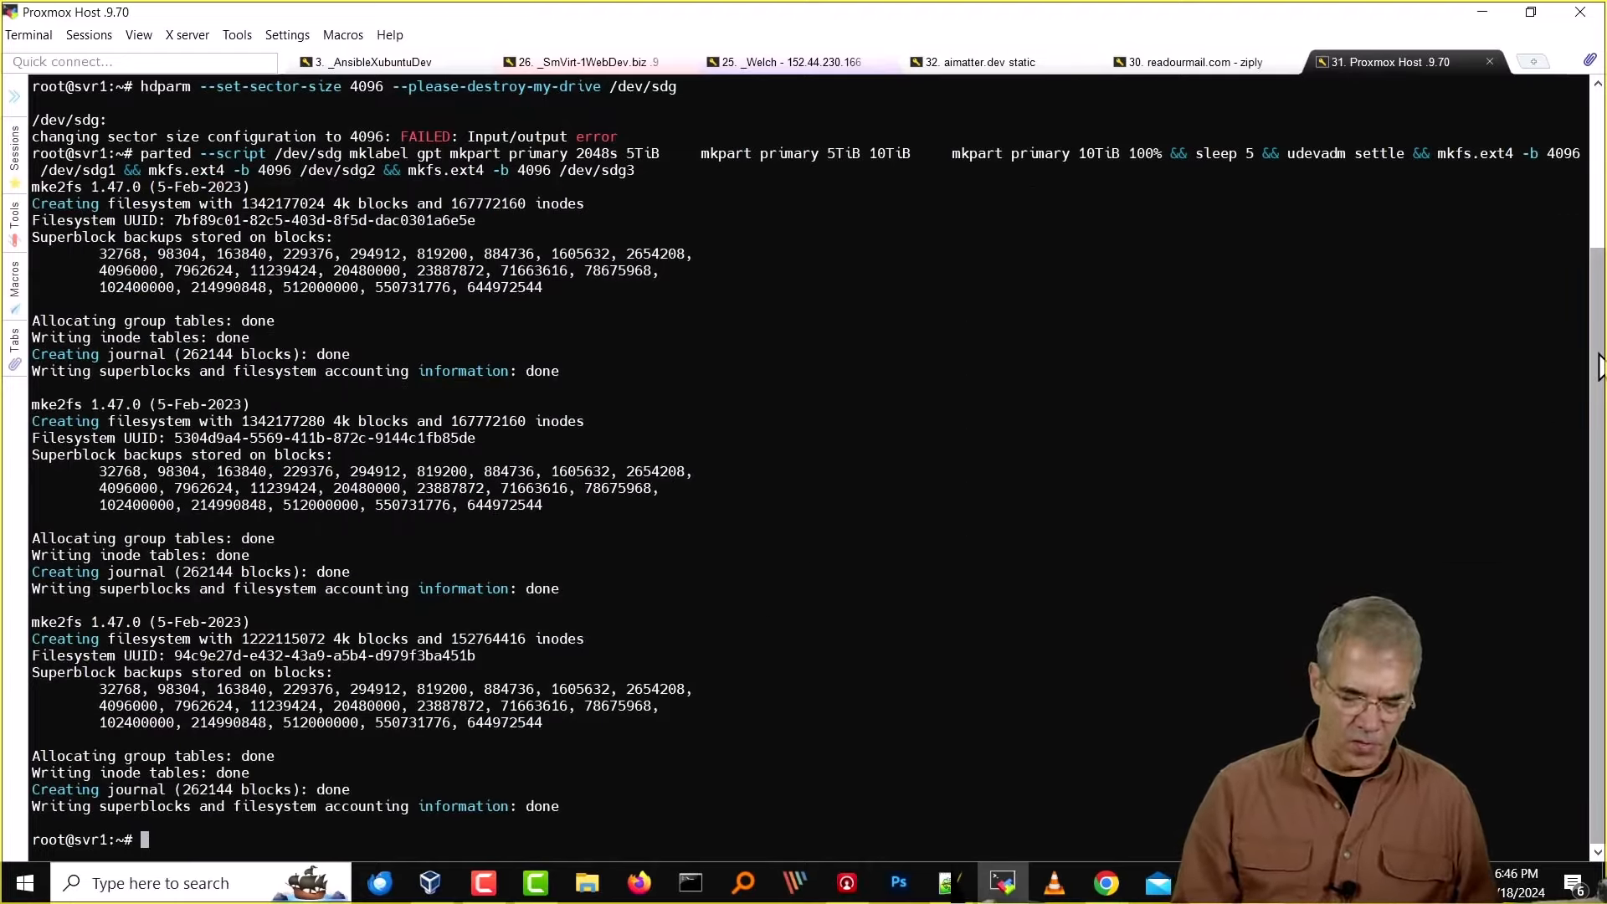
pyautogui.write('-l /sd')
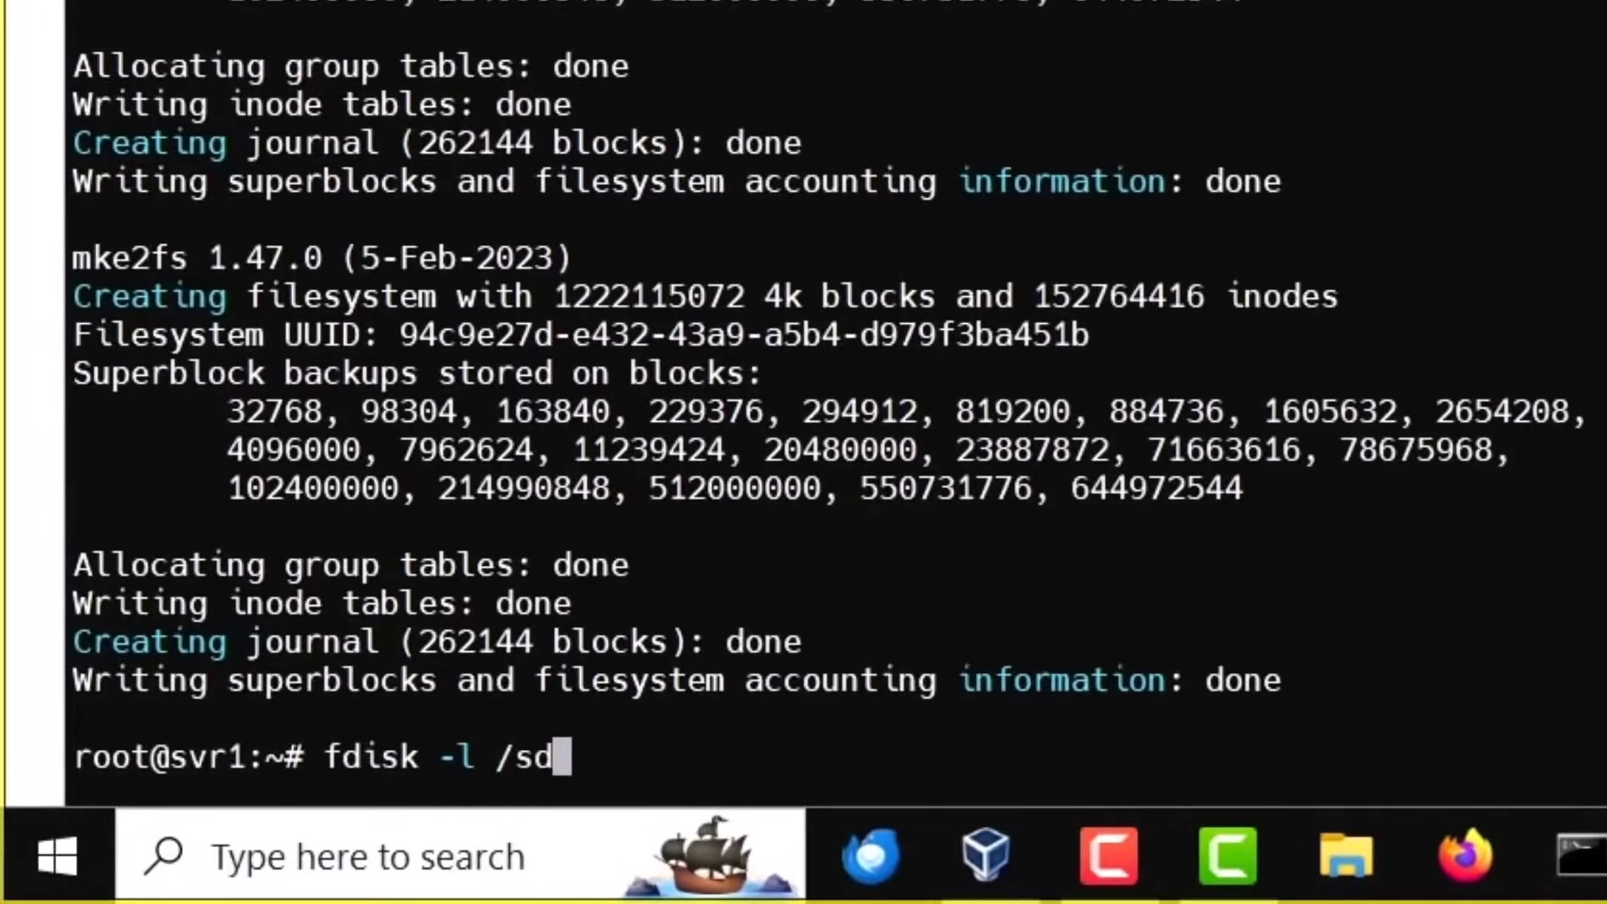
pyautogui.press('BackSpace')
pyautogui.press('BackSpace')
pyautogui.write('dev/dg')
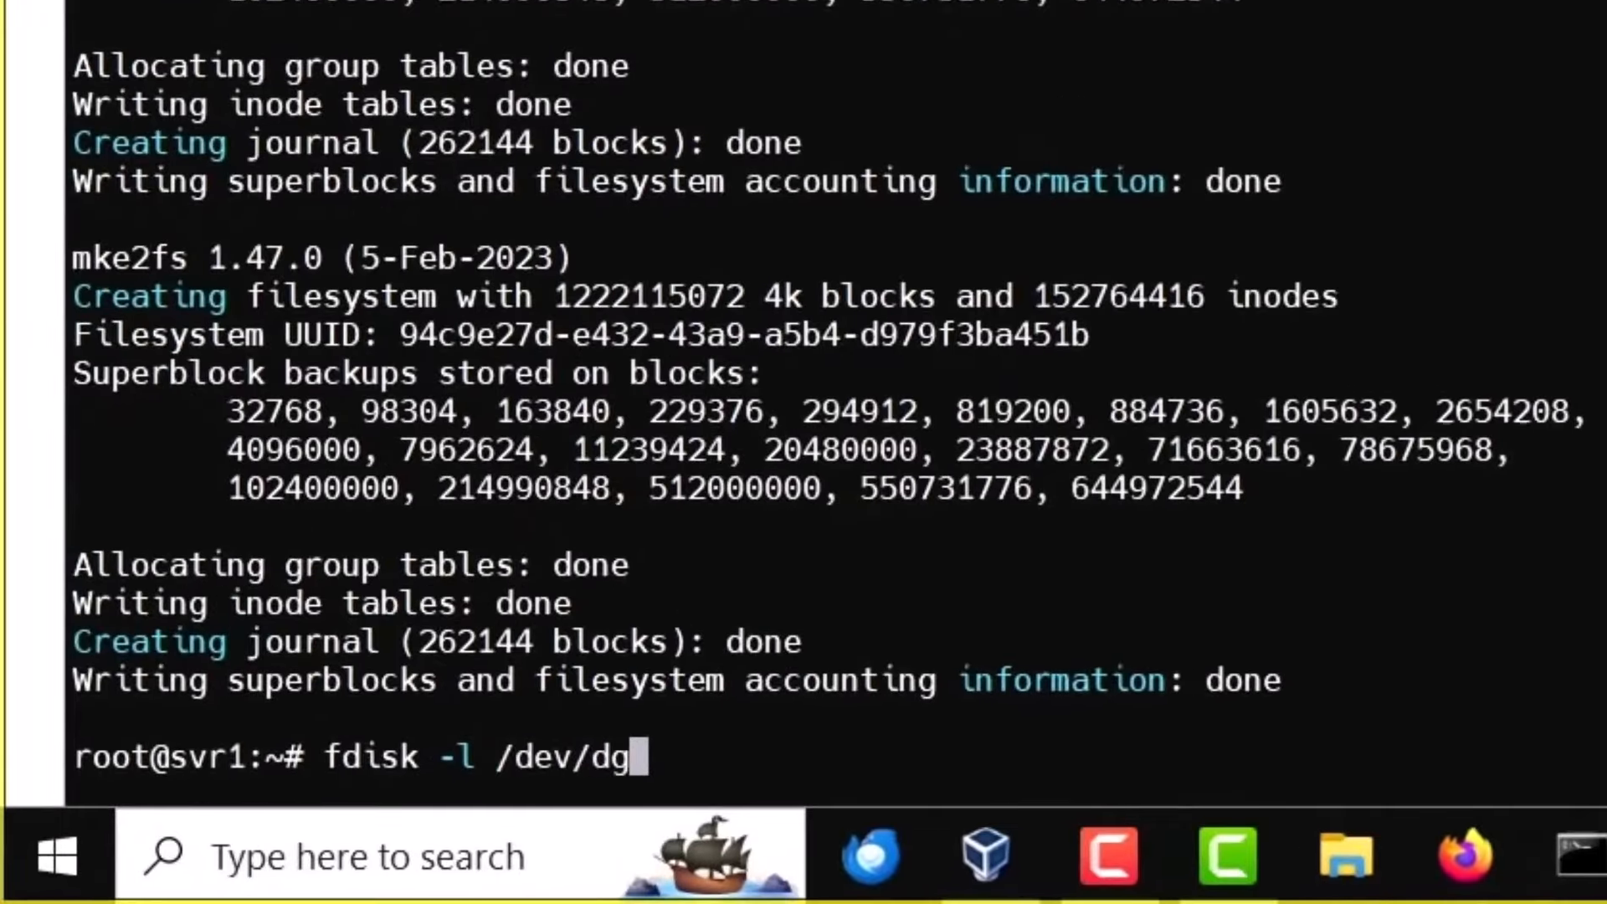
pyautogui.press('BackSpace')
pyautogui.press('BackSpace')
pyautogui.write('sdg')
pyautogui.press('Return')
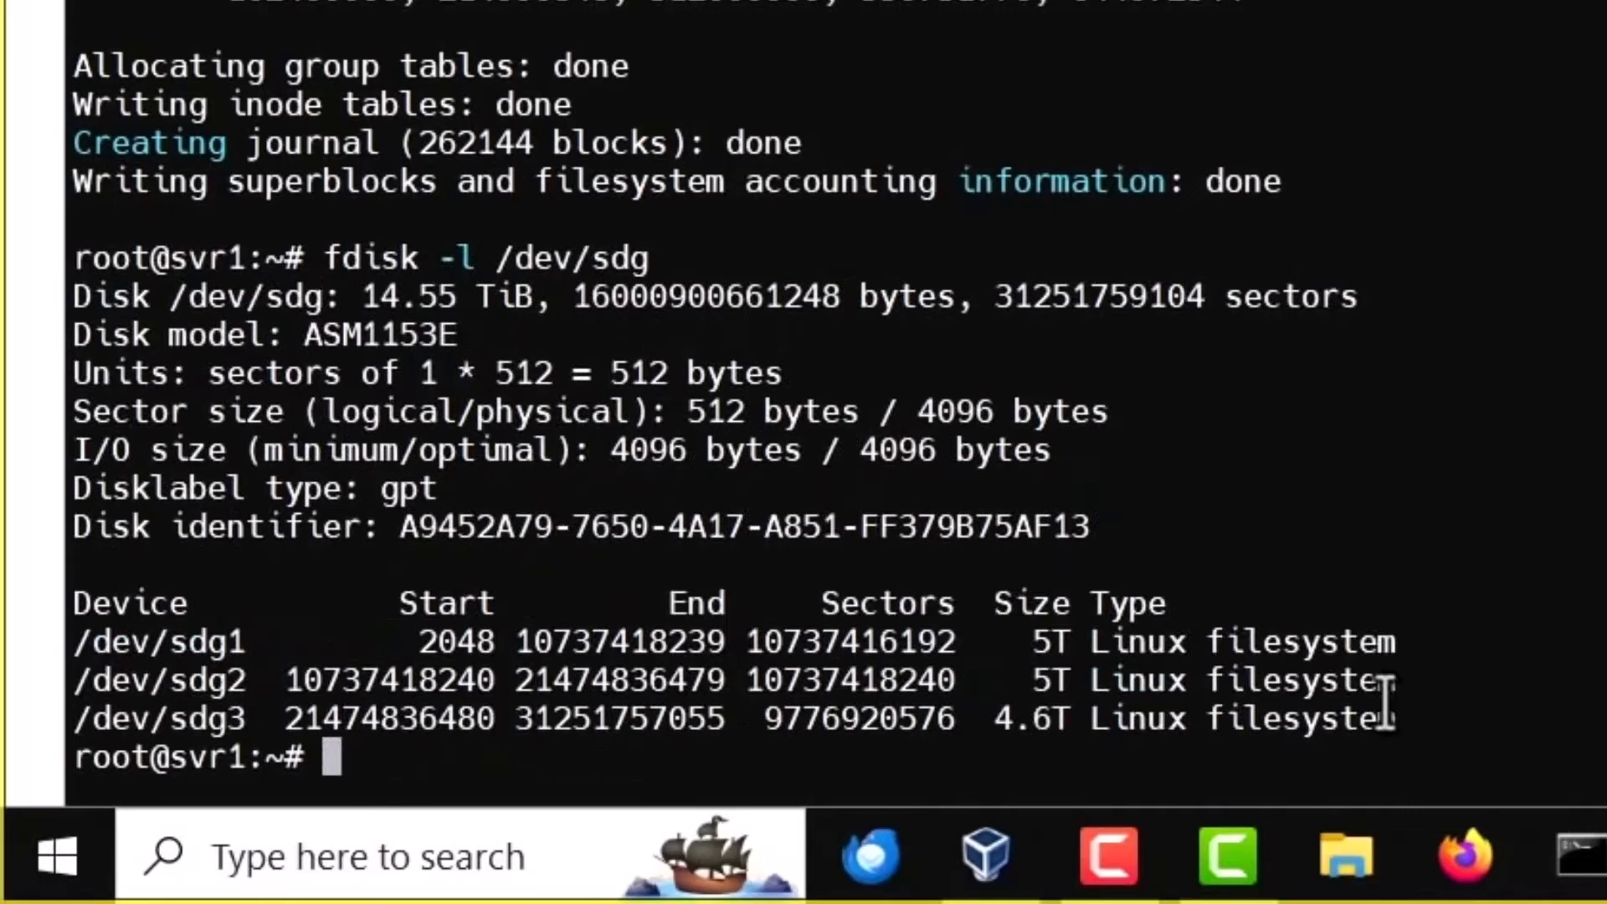
pyautogui.moveTo(1420, 681); pyautogui.dragTo(125, 604)
pyautogui.click(708, 503)
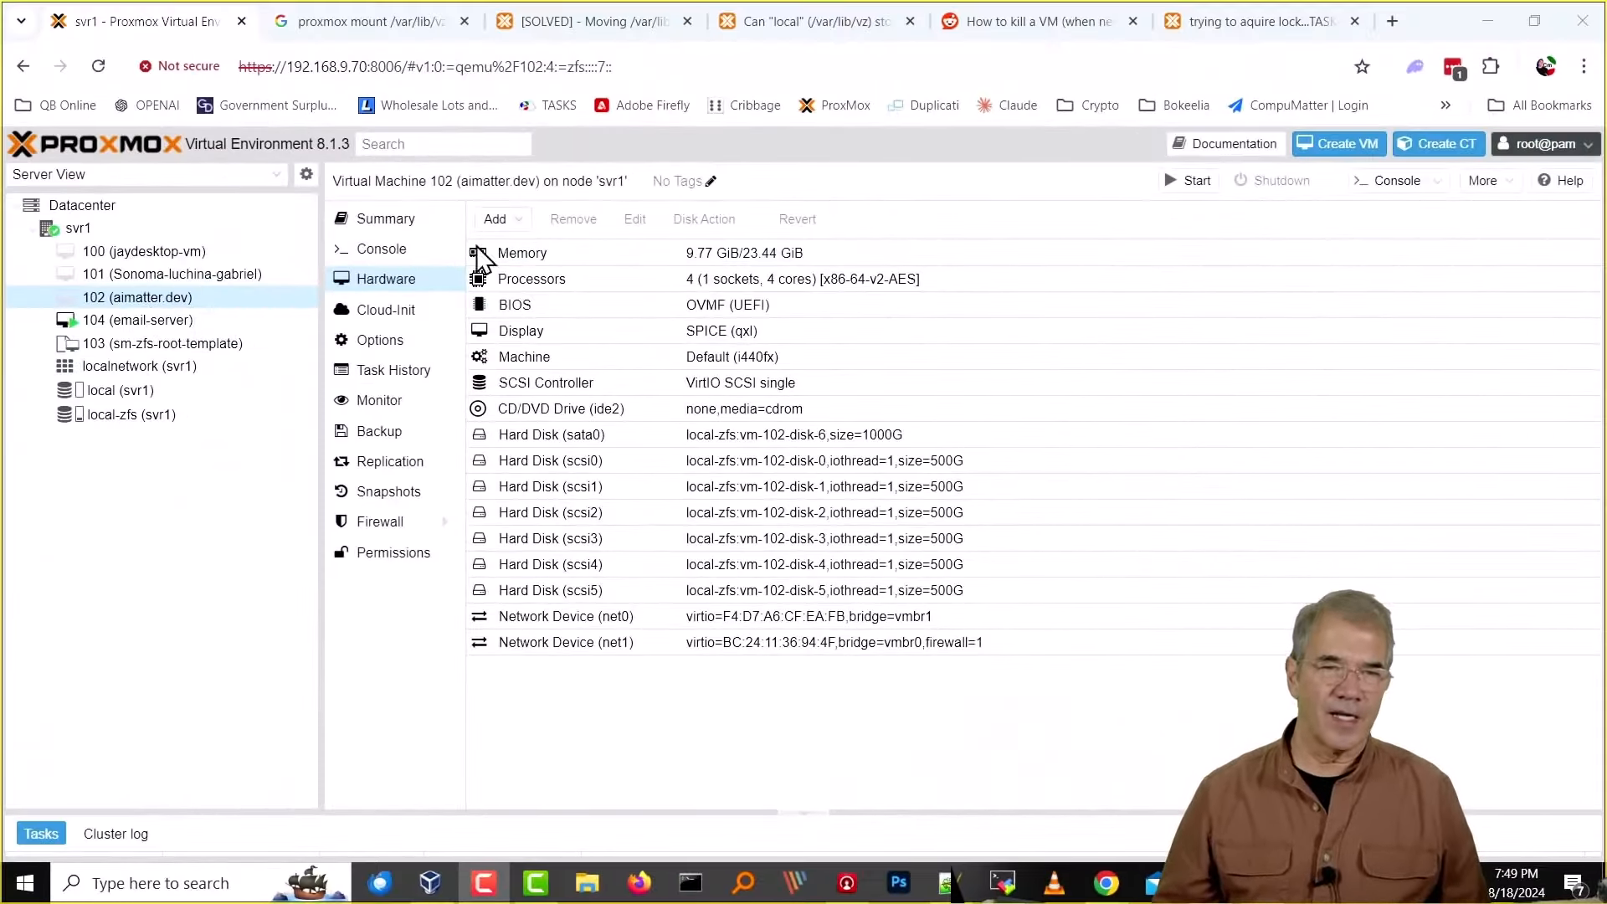
# Check which storages are offered when adding a VirtIO Block hard disk to VM 102, leaving without adding one.
pyautogui.click(515, 220)
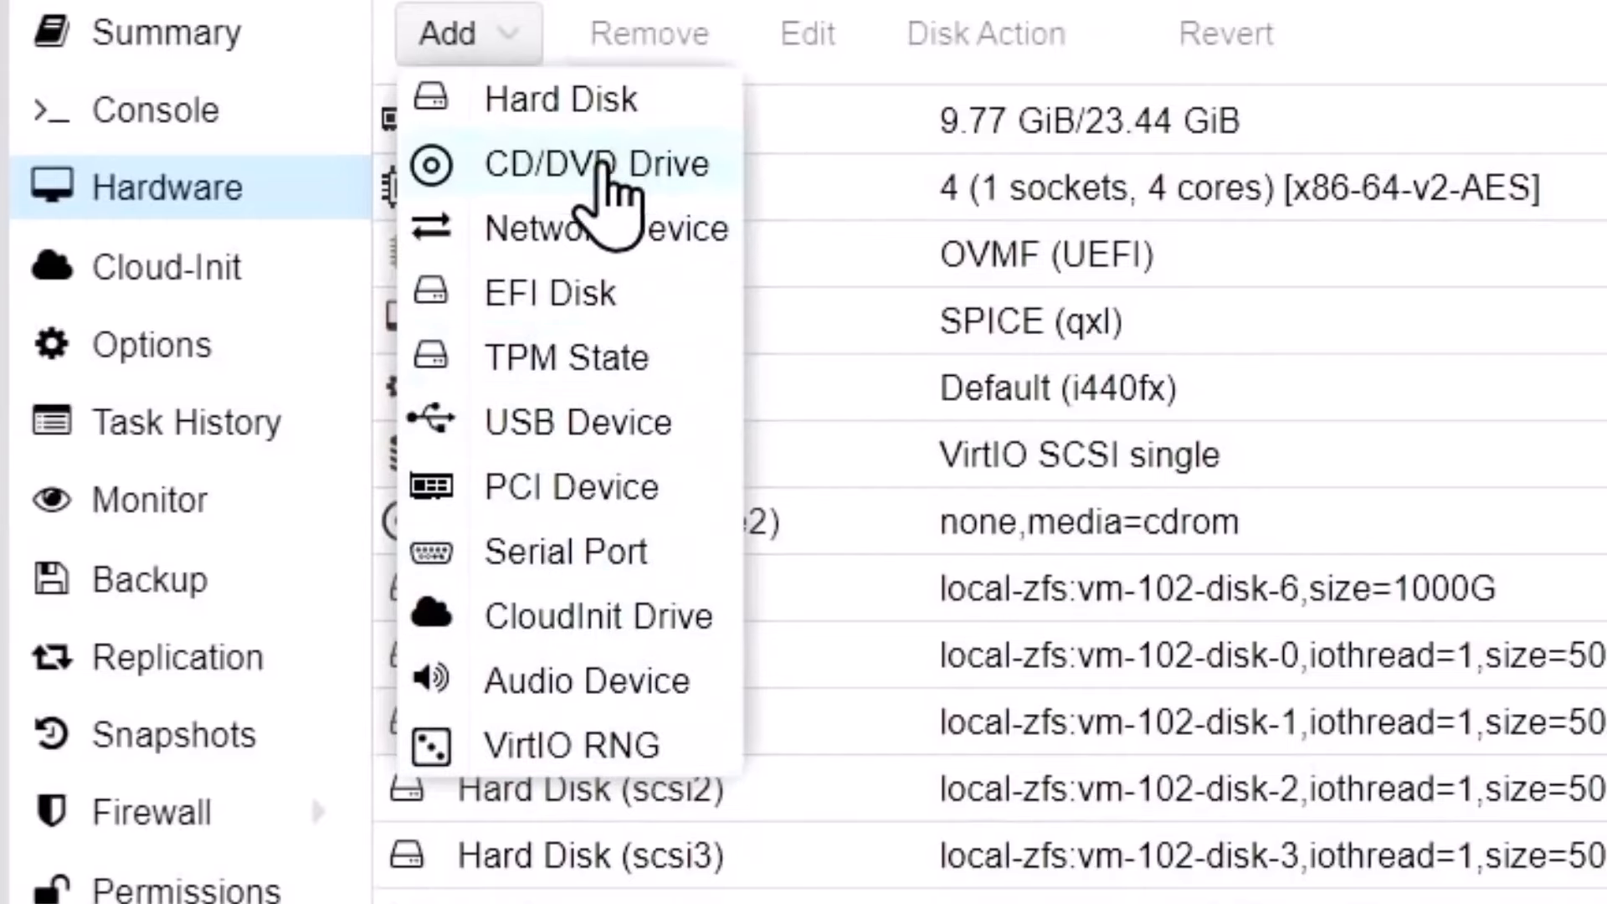
pyautogui.click(597, 105)
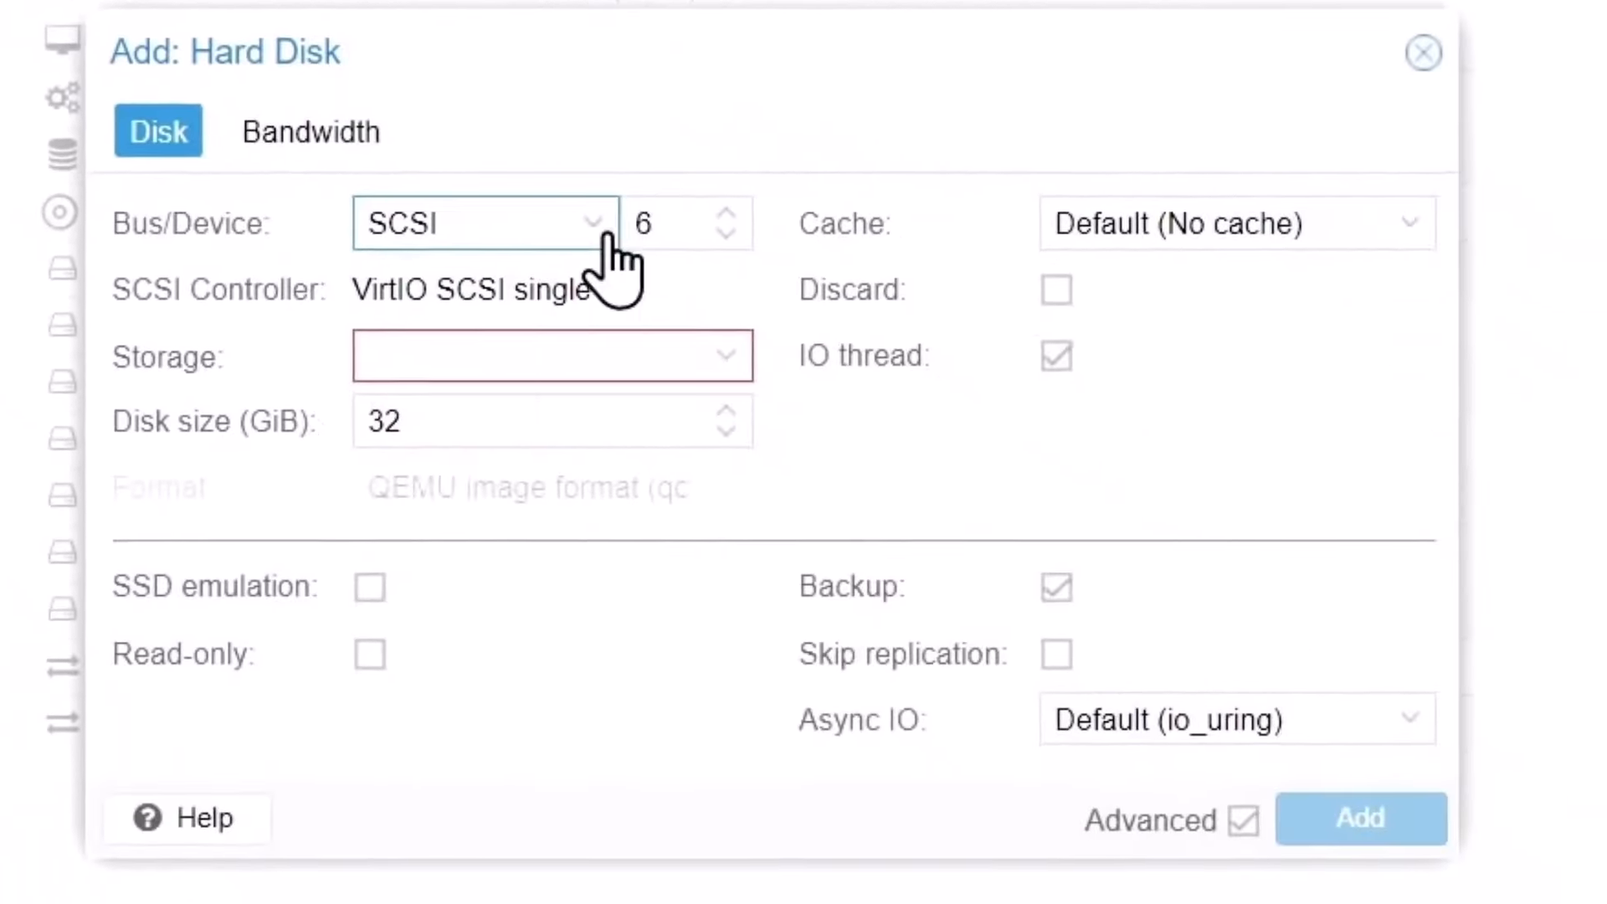
pyautogui.click(1033, 530)
pyautogui.click(515, 383)
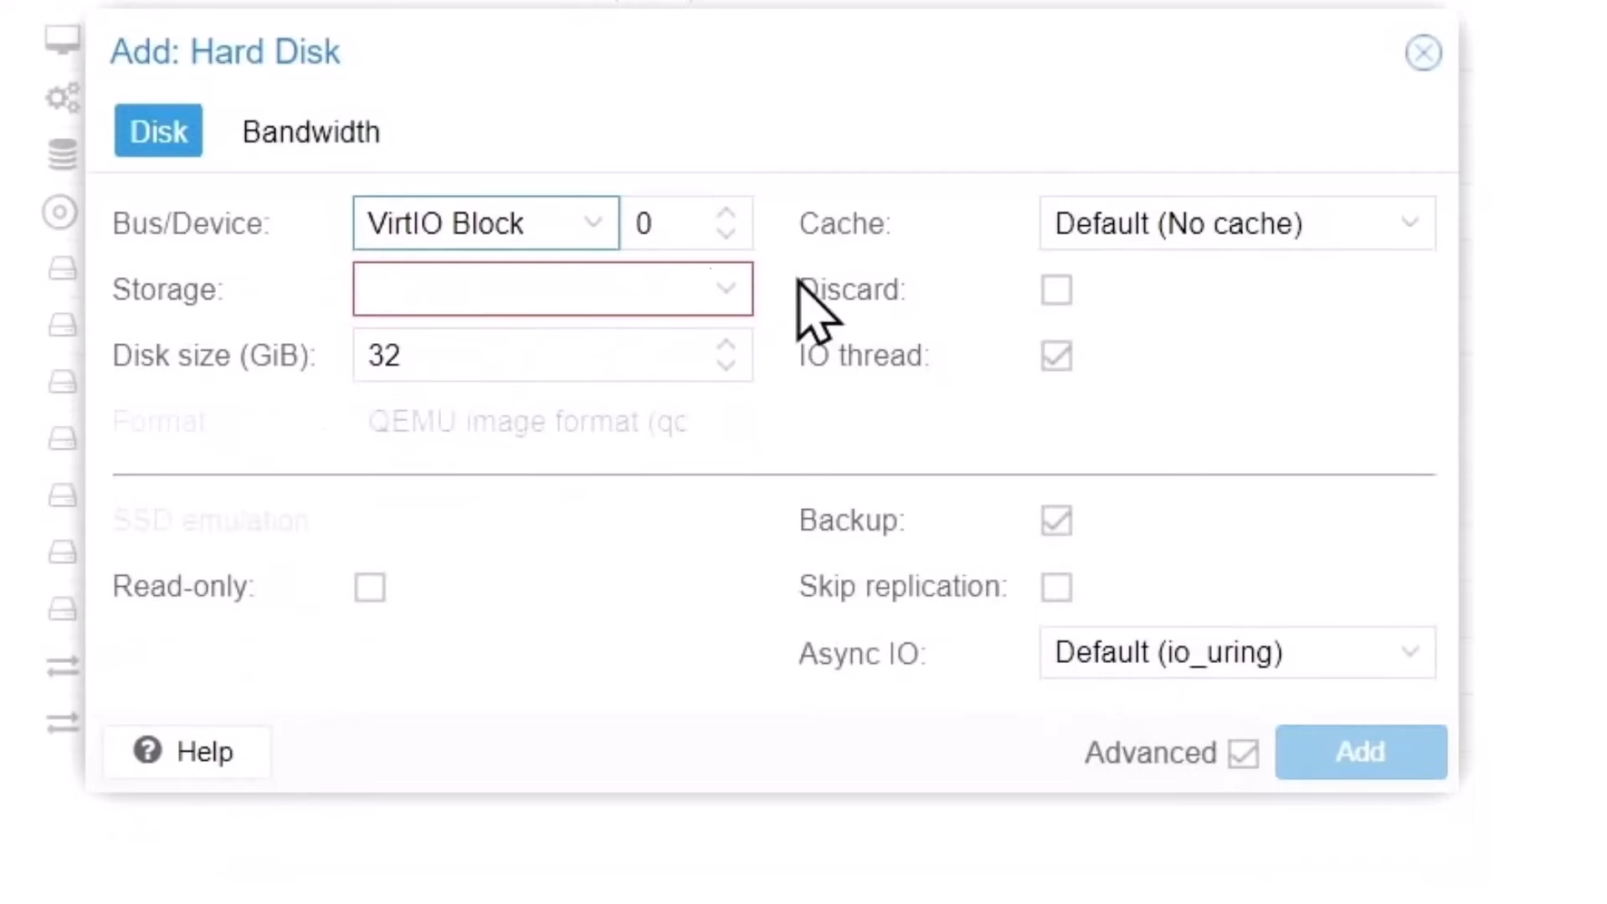
pyautogui.click(727, 289)
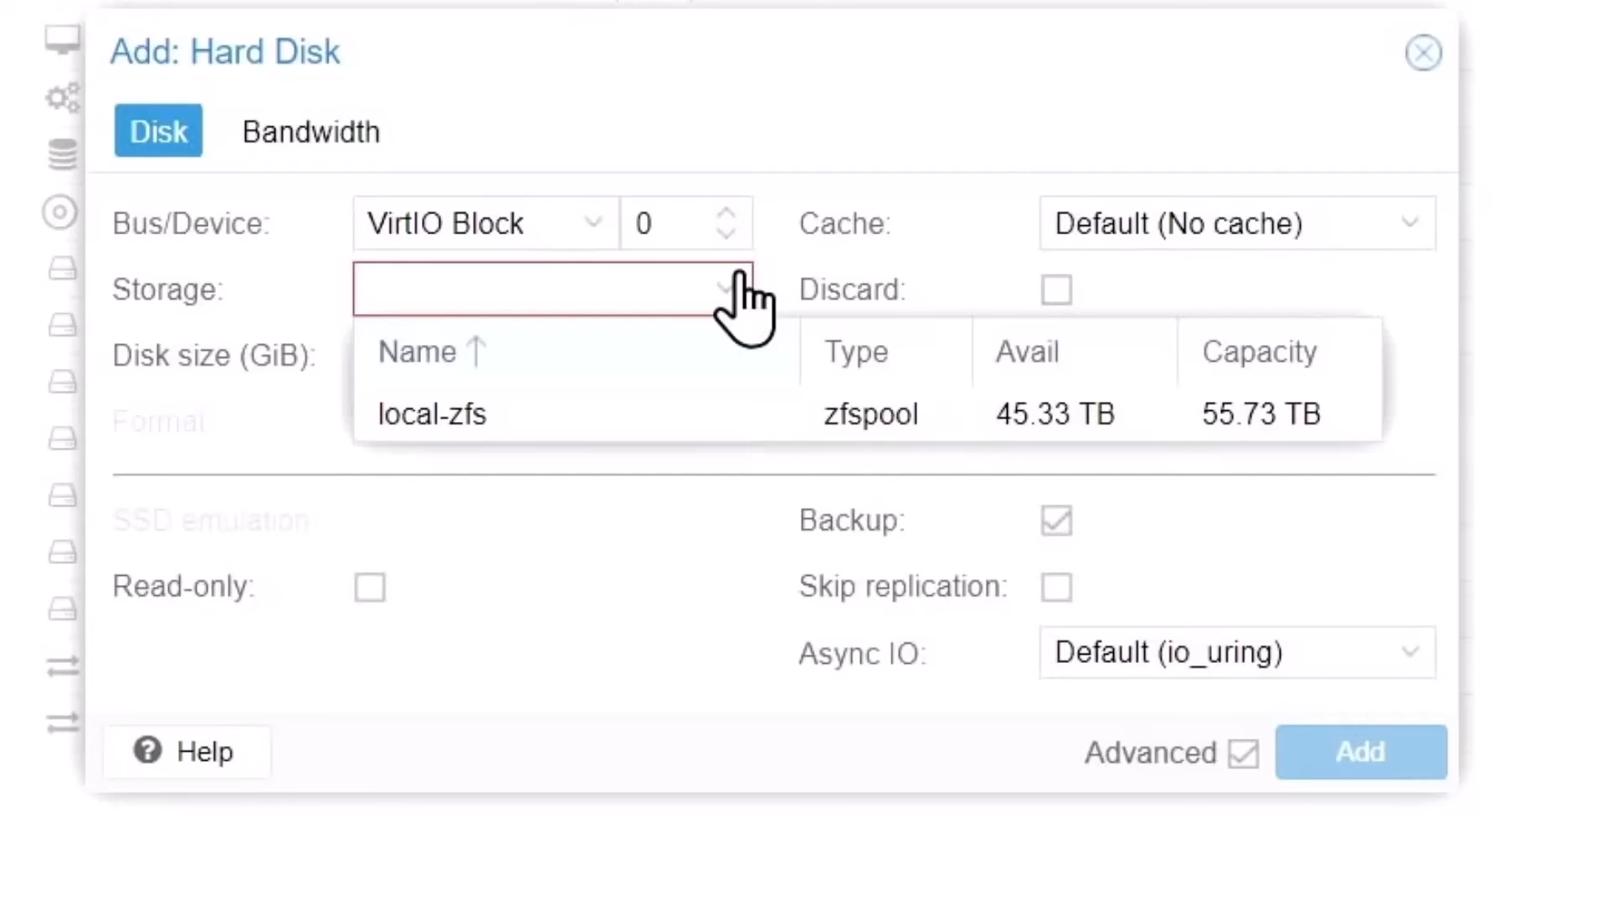
pyautogui.click(647, 502)
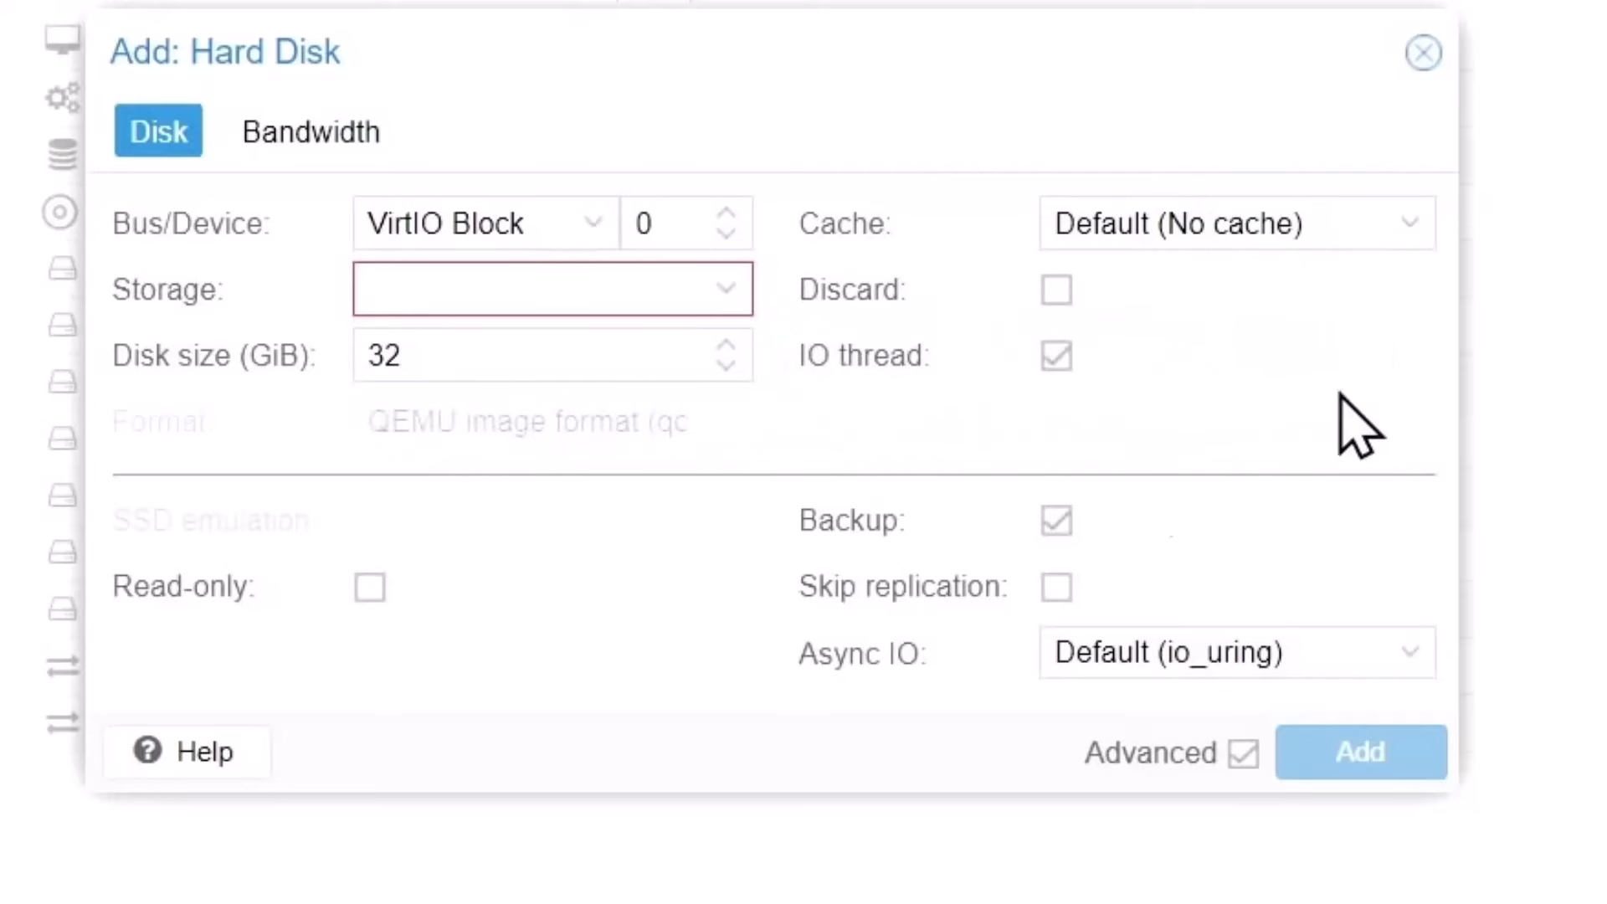
pyautogui.click(1423, 53)
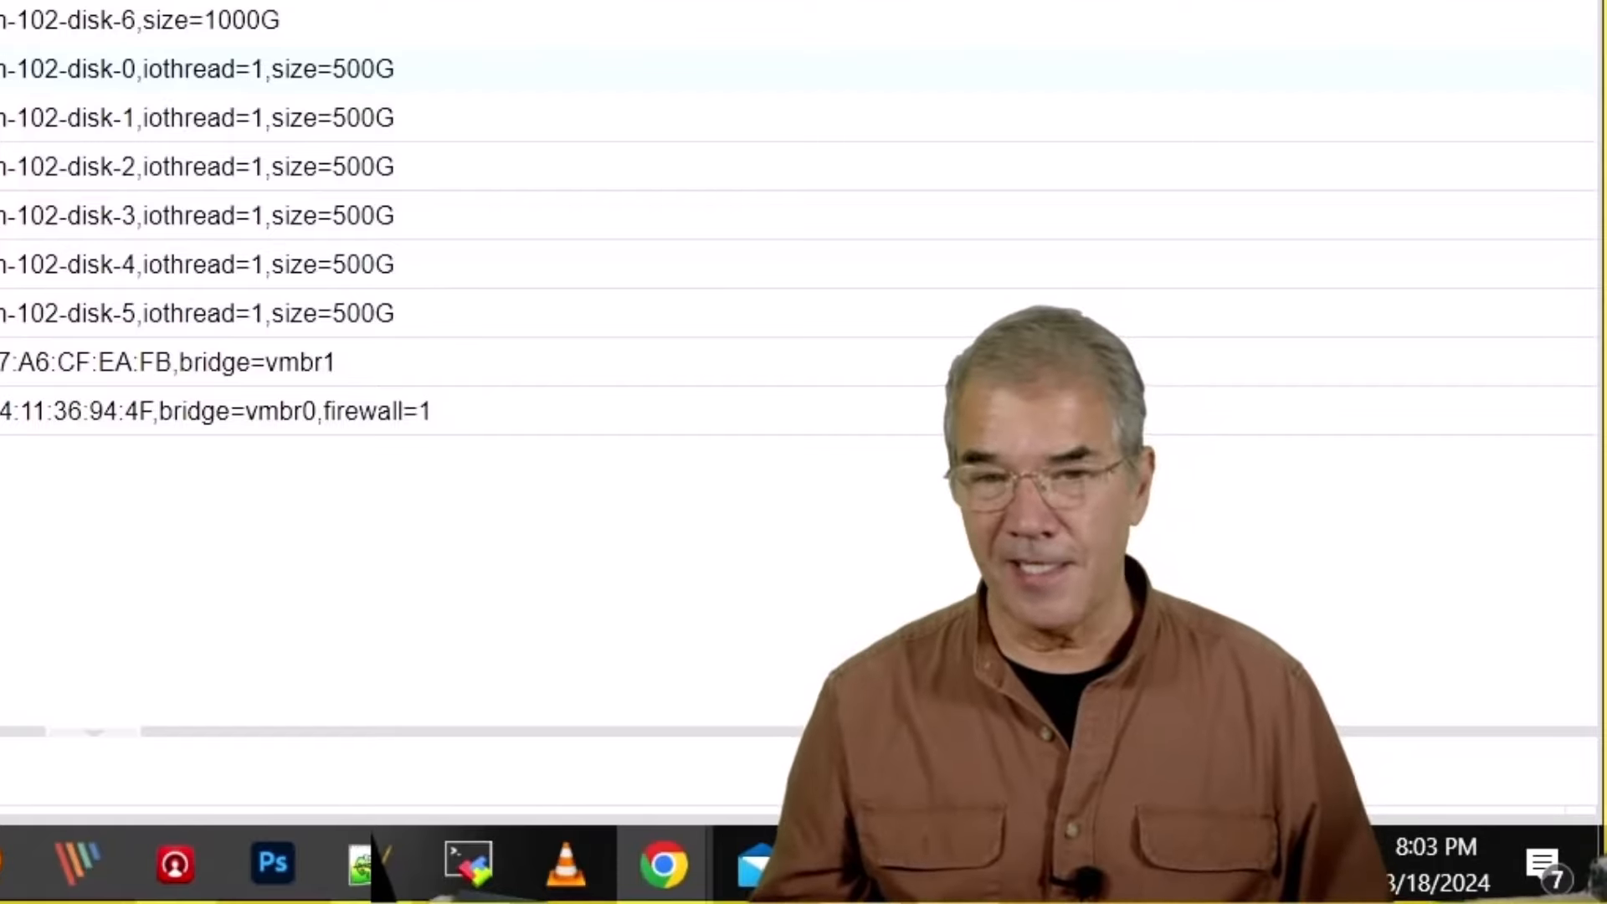
# Compare the hardware of VMs 101, 103 and 104 and the localnetwork zone, ending back on VM 102 (aimatter.dev).
pyautogui.click(251, 118)
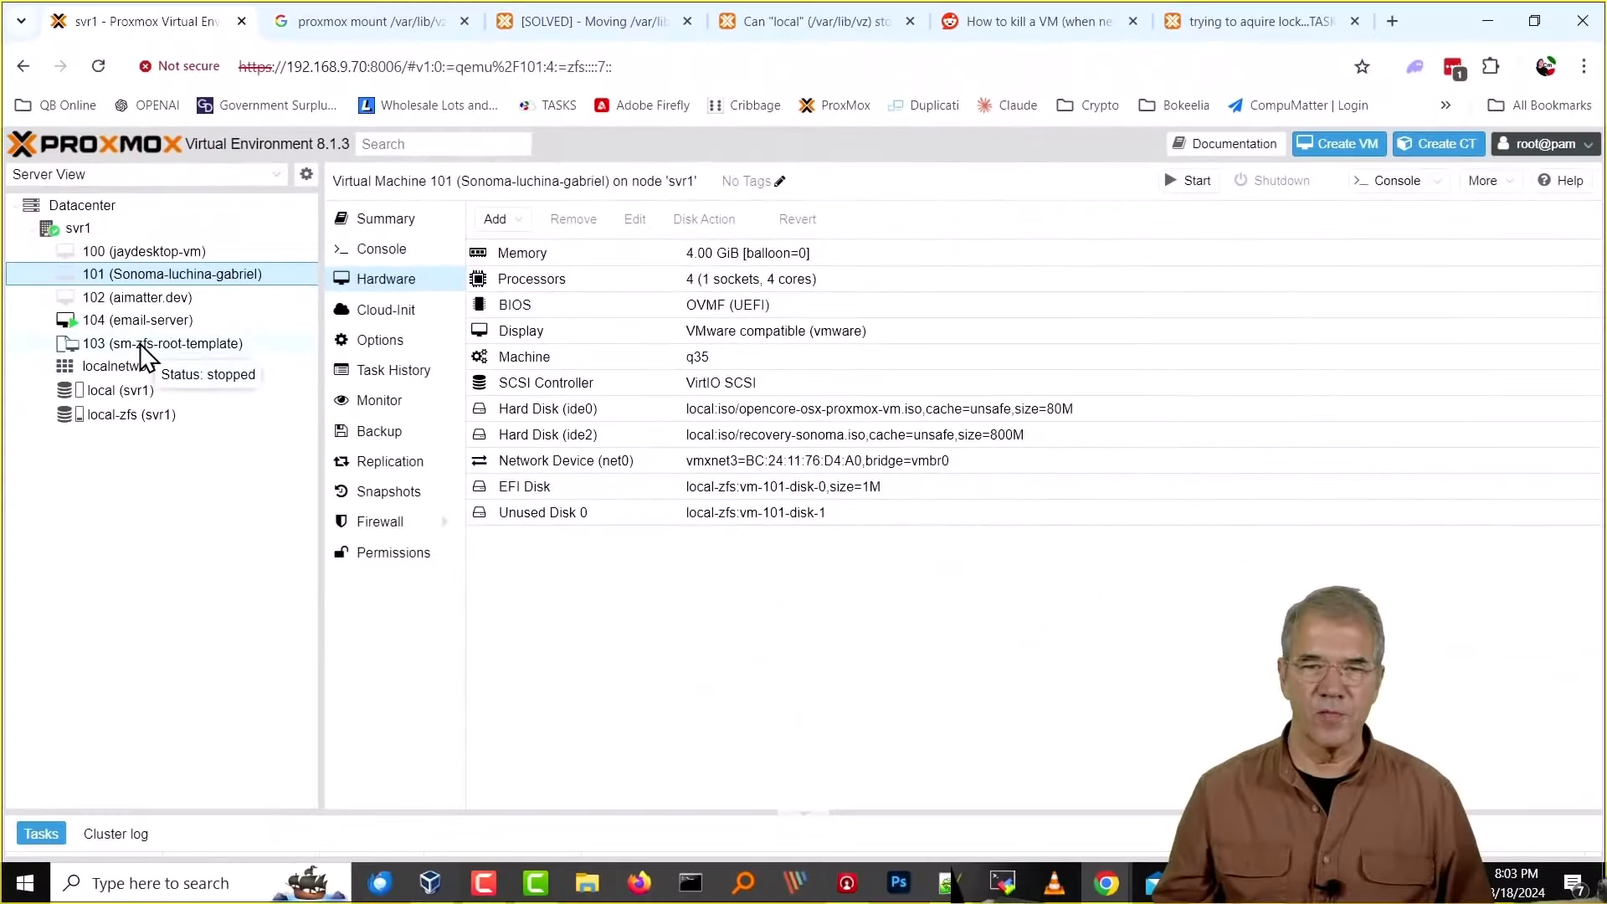
pyautogui.click(139, 343)
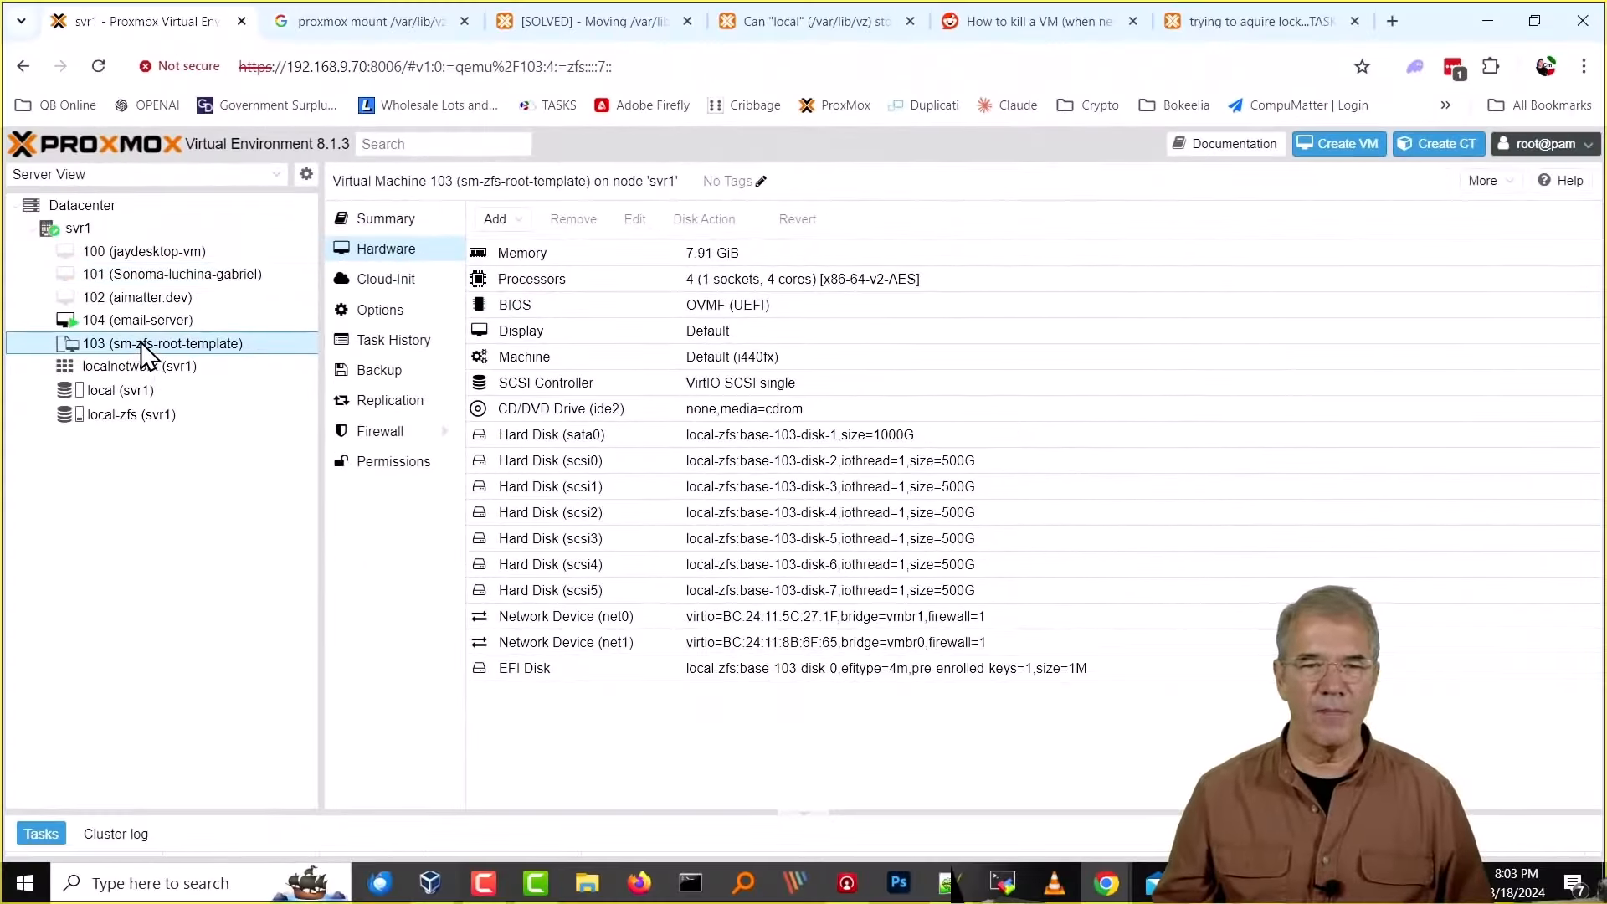
pyautogui.click(147, 369)
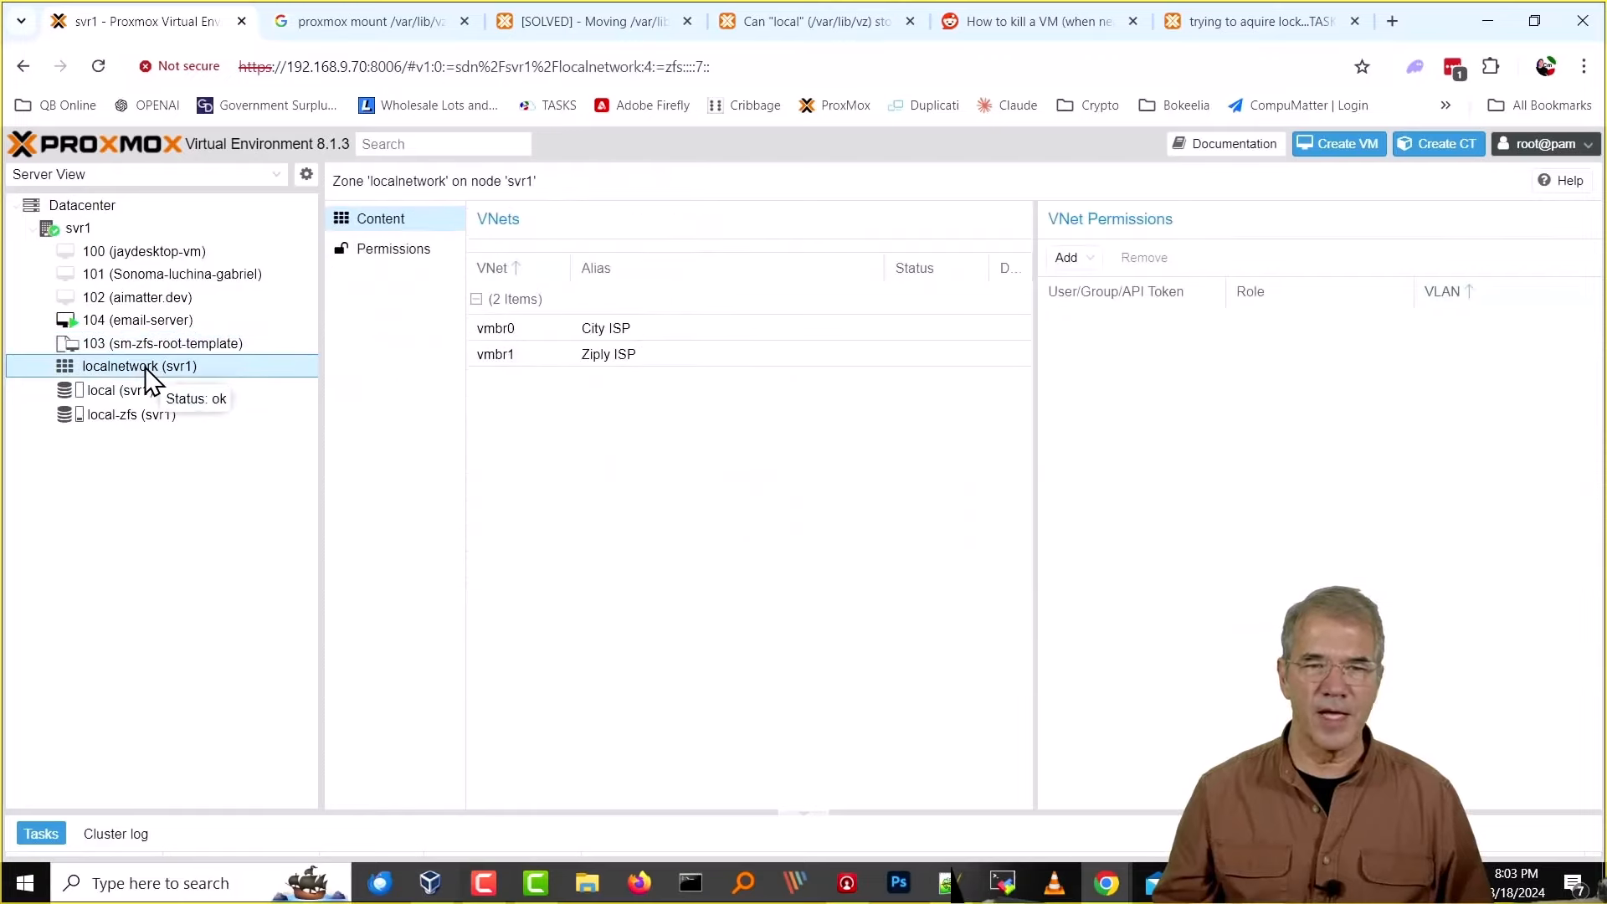
pyautogui.click(152, 320)
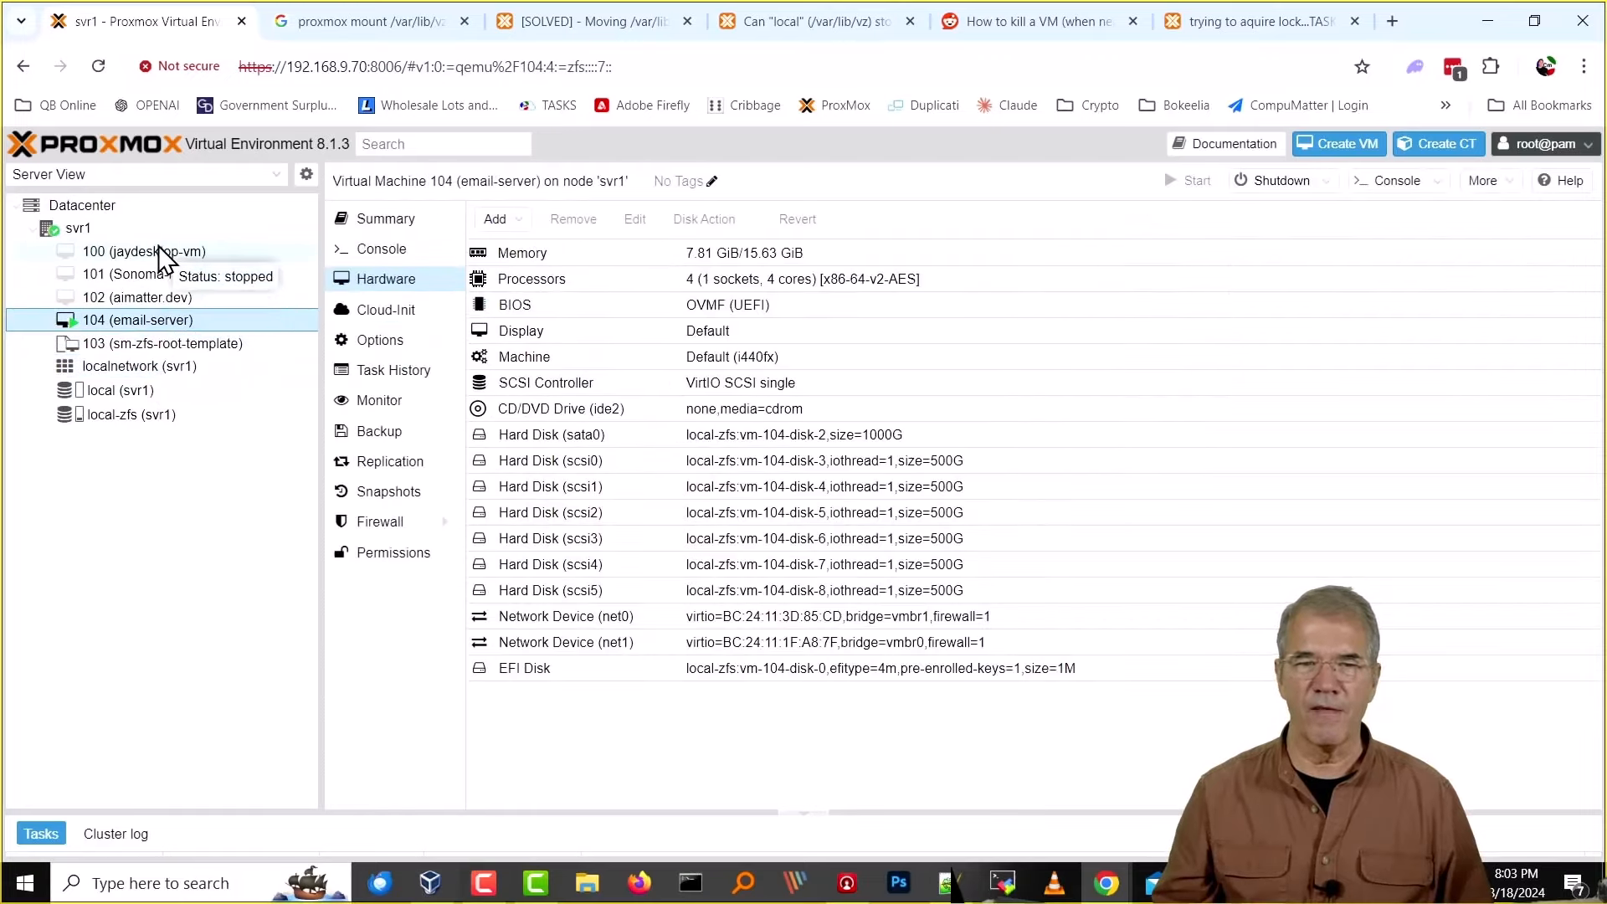
pyautogui.click(140, 298)
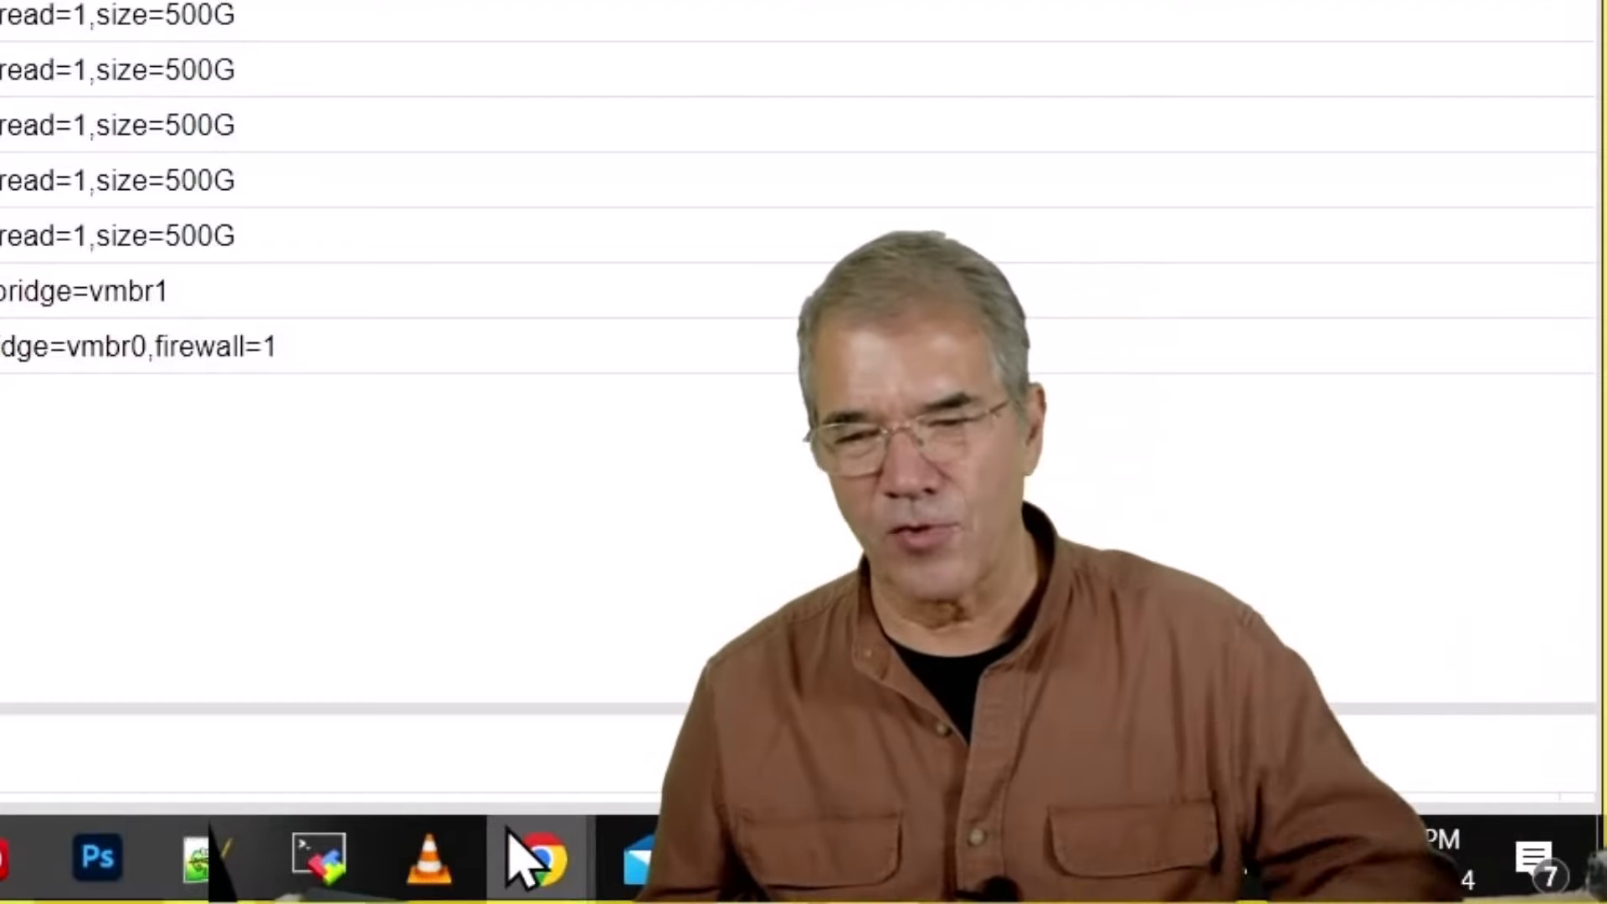
# Switch to the Proxmox host terminal and attach the partition to VM 102 with qm set 102 -virtio0 /dev/sdg3, keeping the VM's hardware list in view.
pyautogui.click(301, 845)
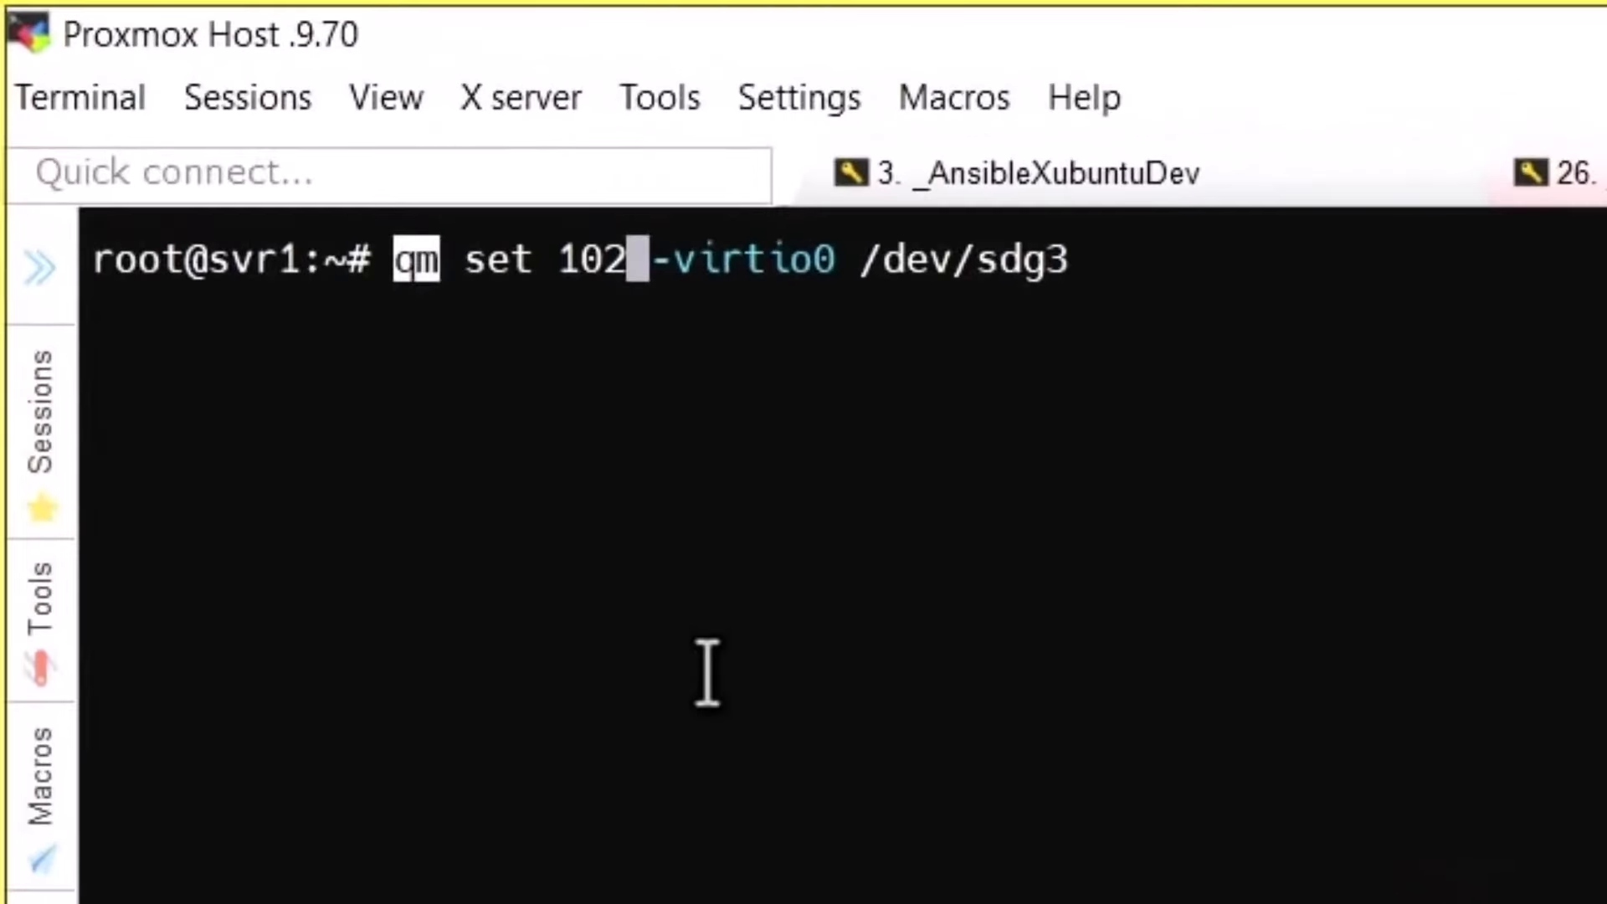
pyautogui.click(707, 674)
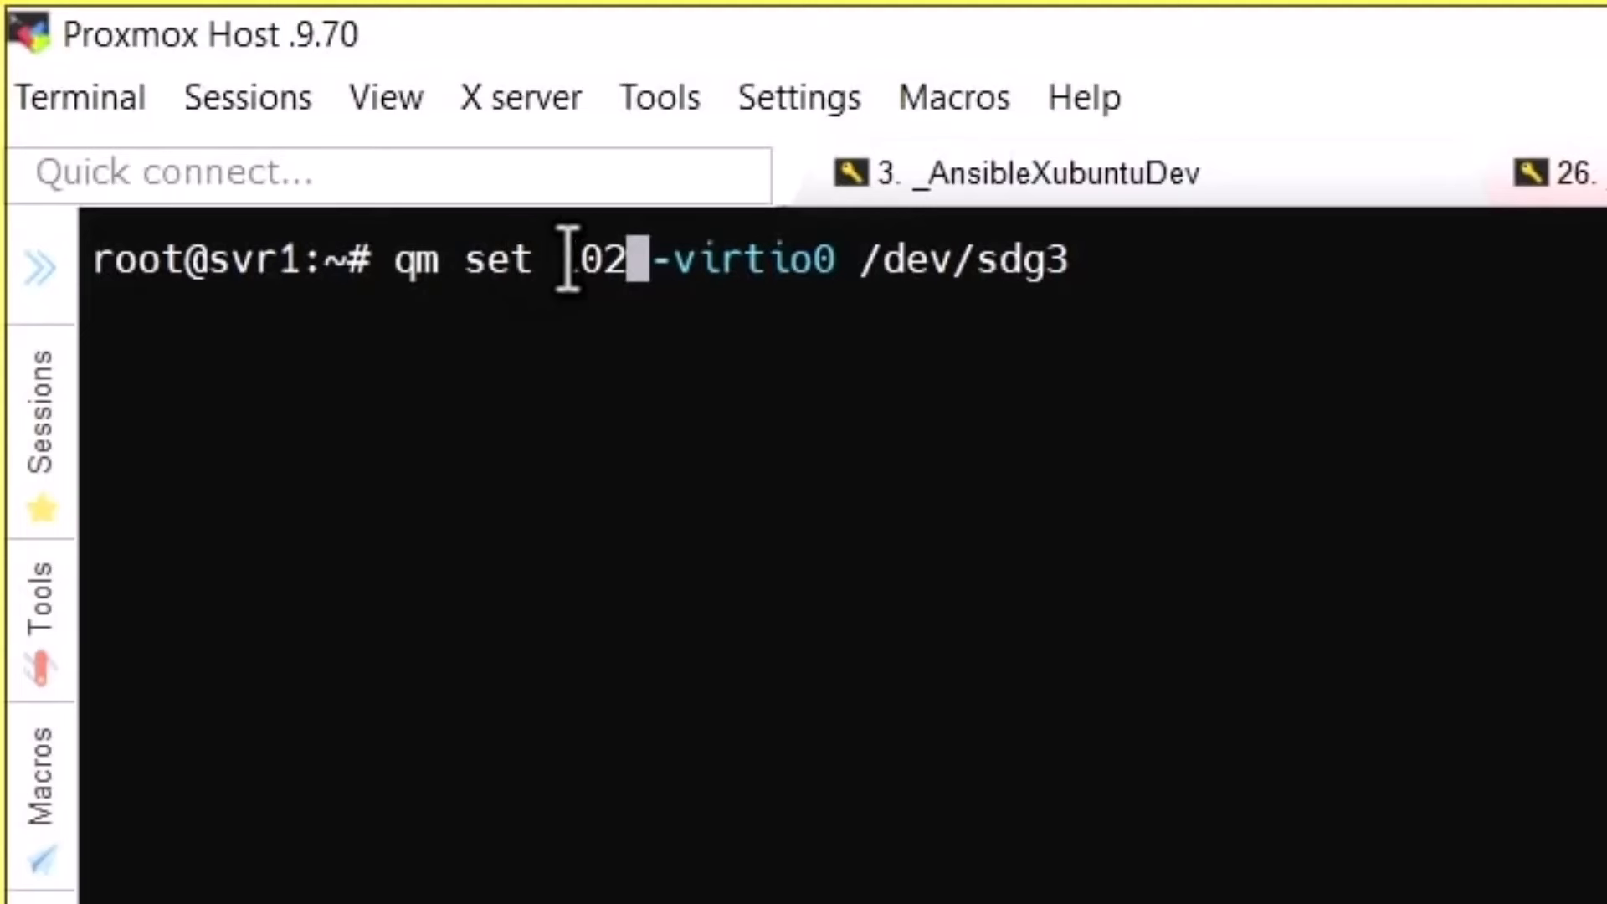
pyautogui.moveTo(561, 257); pyautogui.dragTo(825, 259)
pyautogui.click(862, 459)
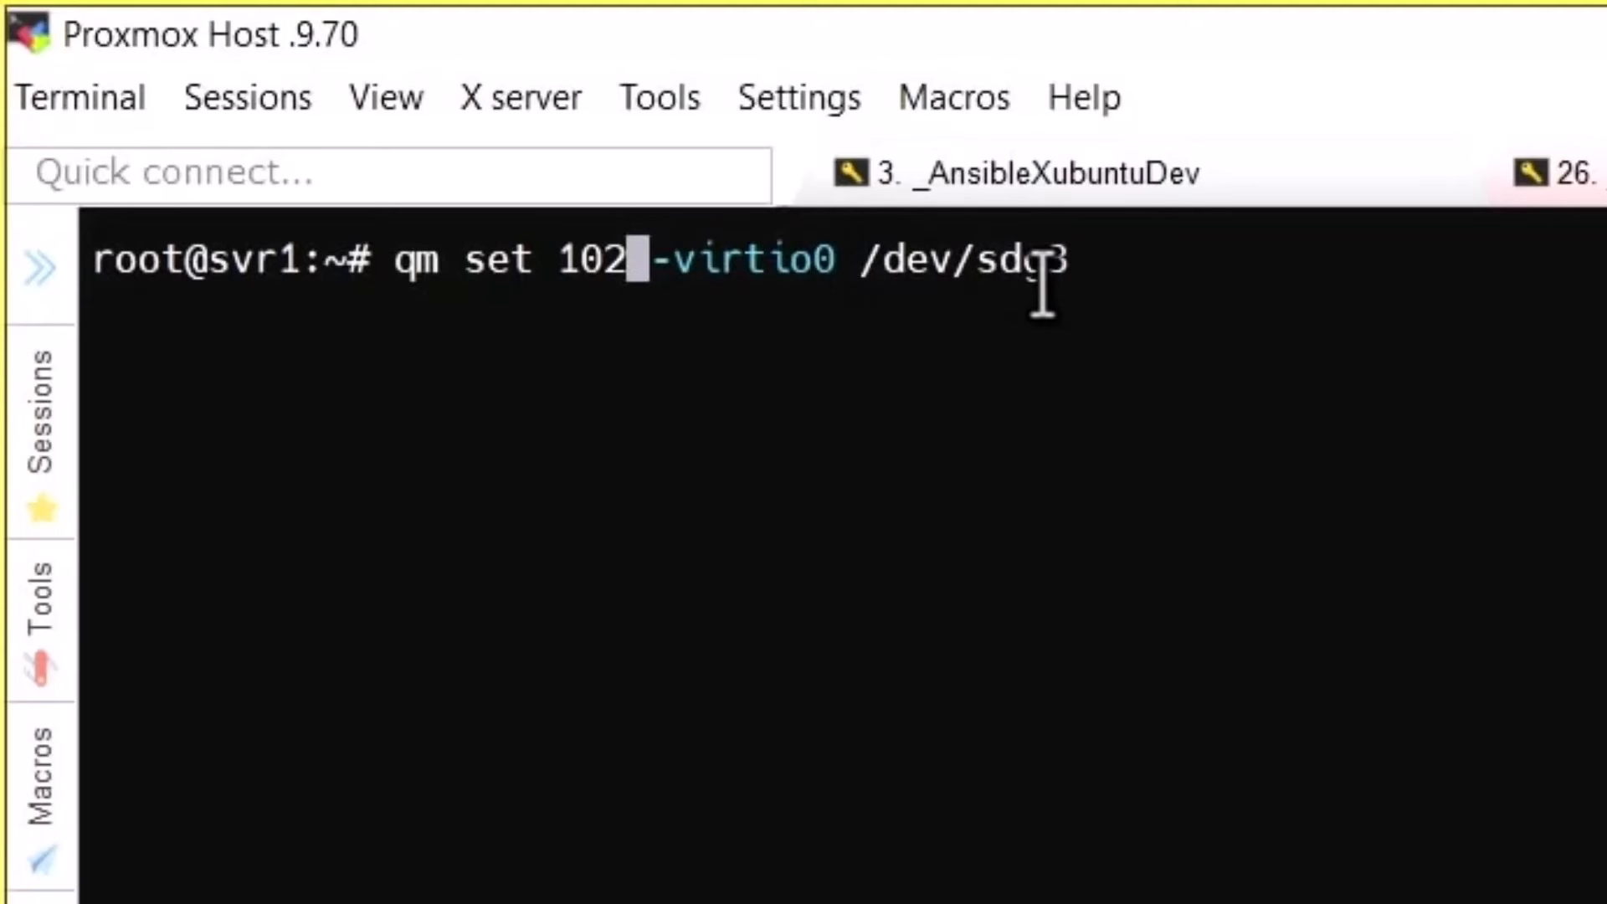
pyautogui.moveTo(864, 259); pyautogui.dragTo(1070, 253)
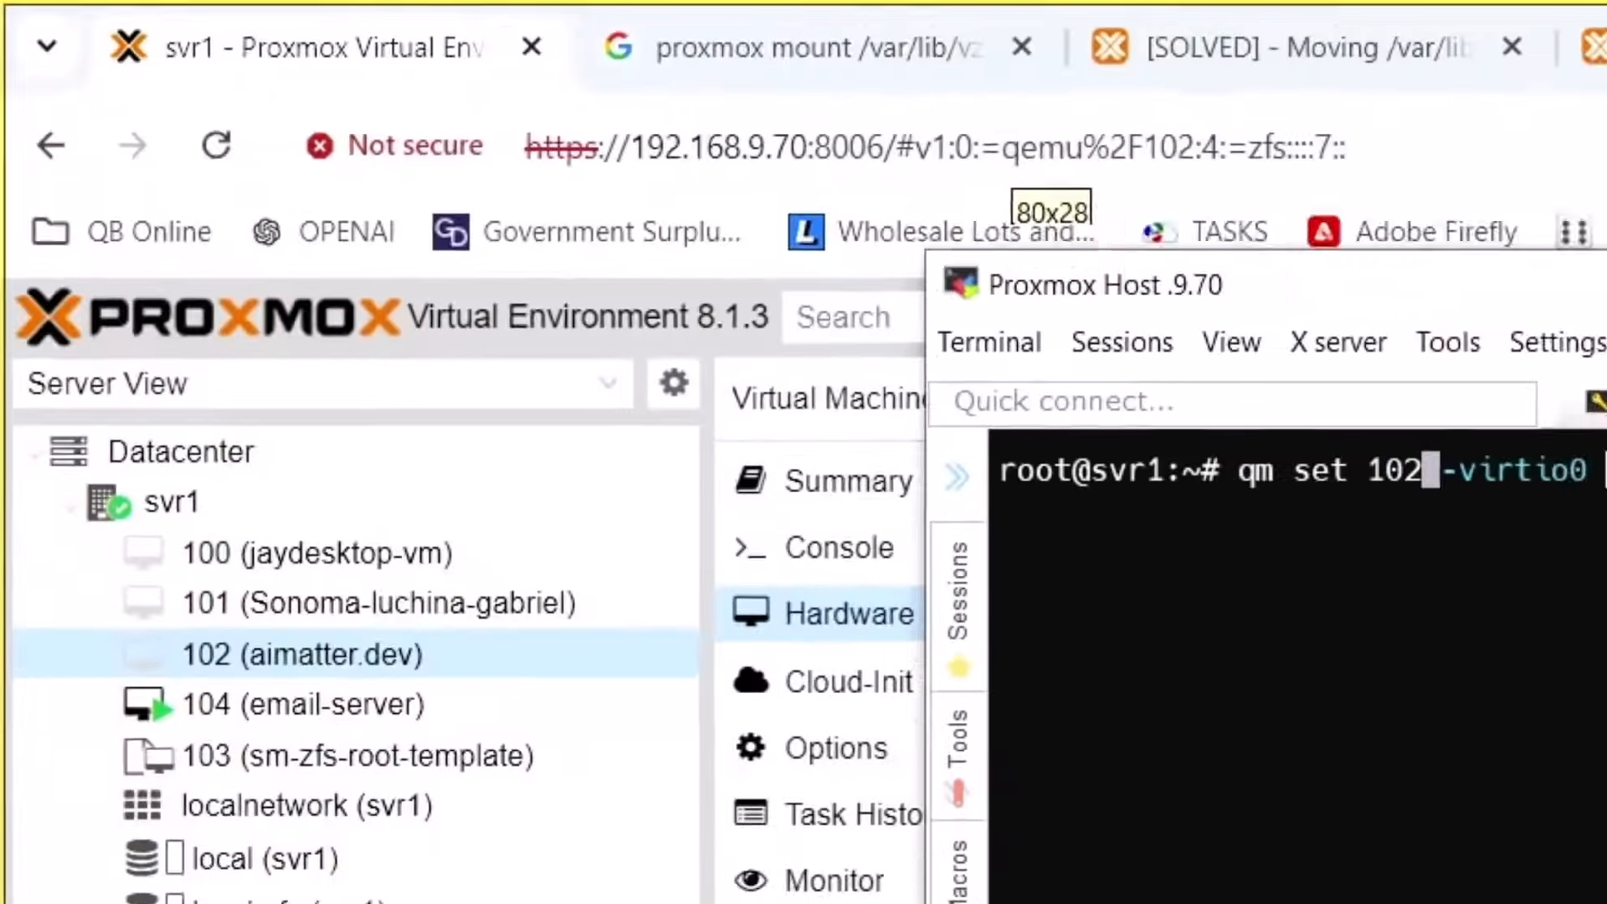
pyautogui.moveTo(1521, 287); pyautogui.dragTo(1582, 253)
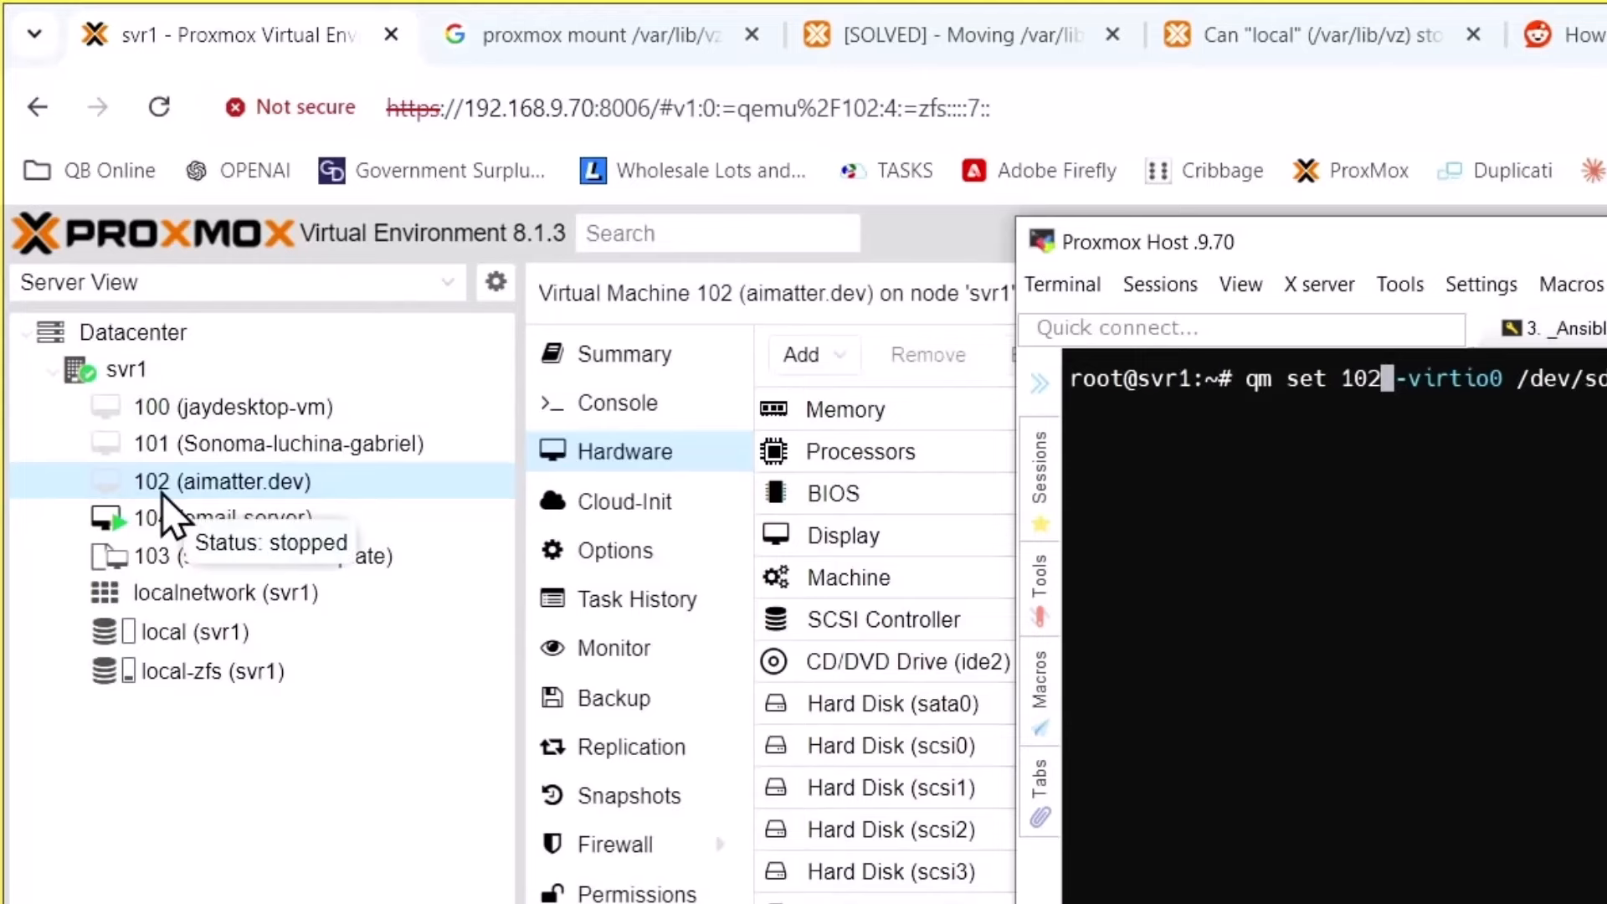
pyautogui.moveTo(1406, 249); pyautogui.dragTo(1603, 247)
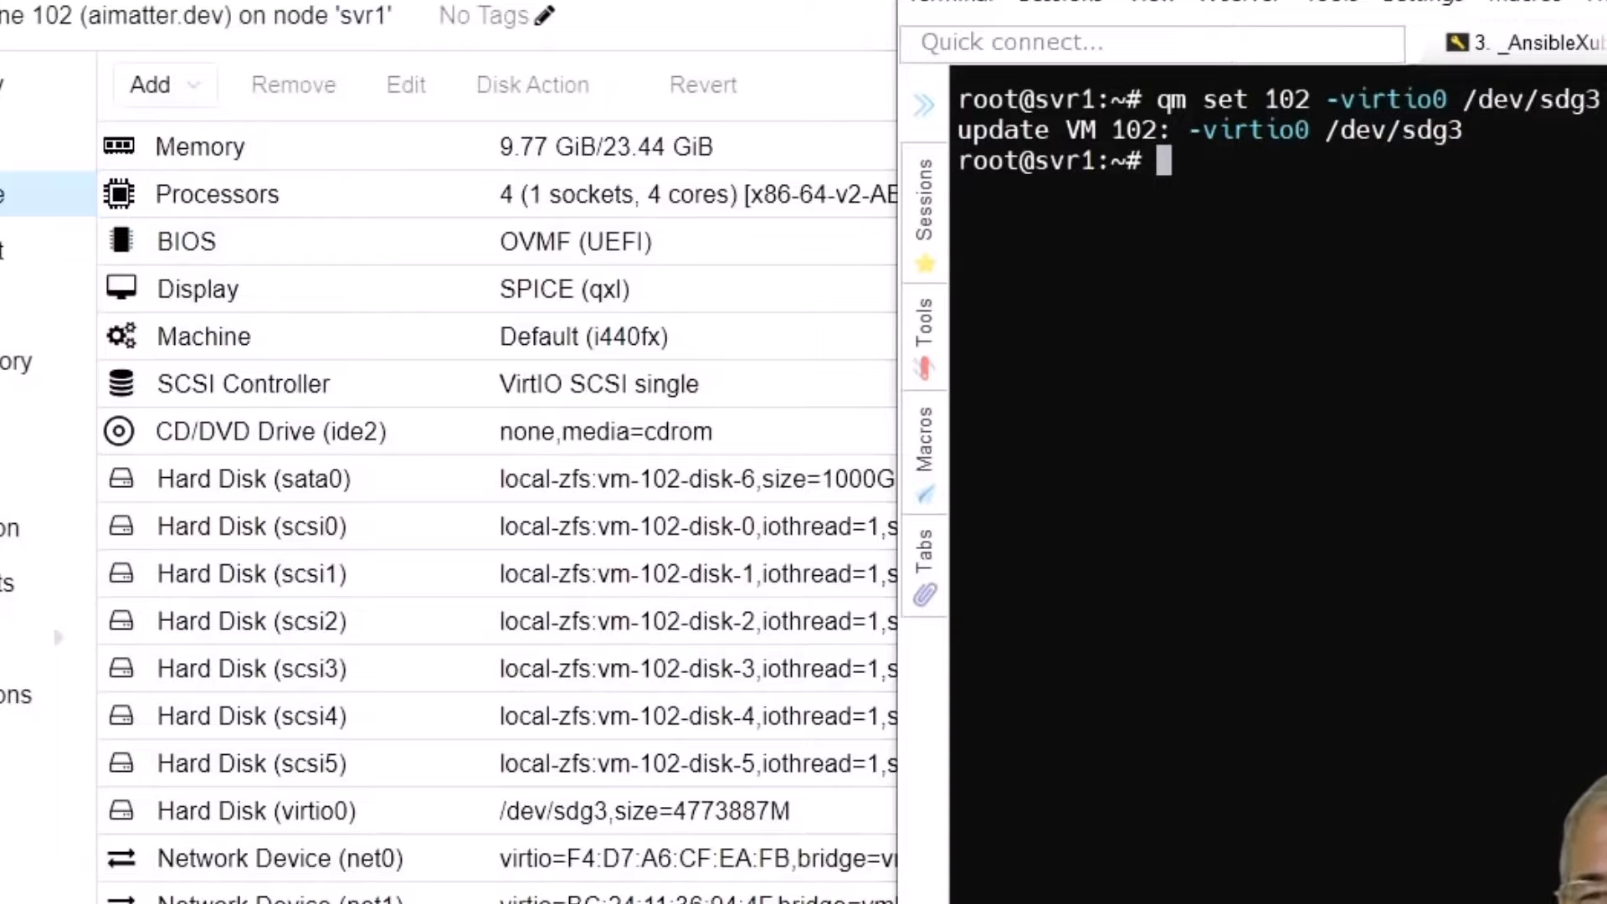
pyautogui.moveTo(1259, 5); pyautogui.dragTo(1259, 124)
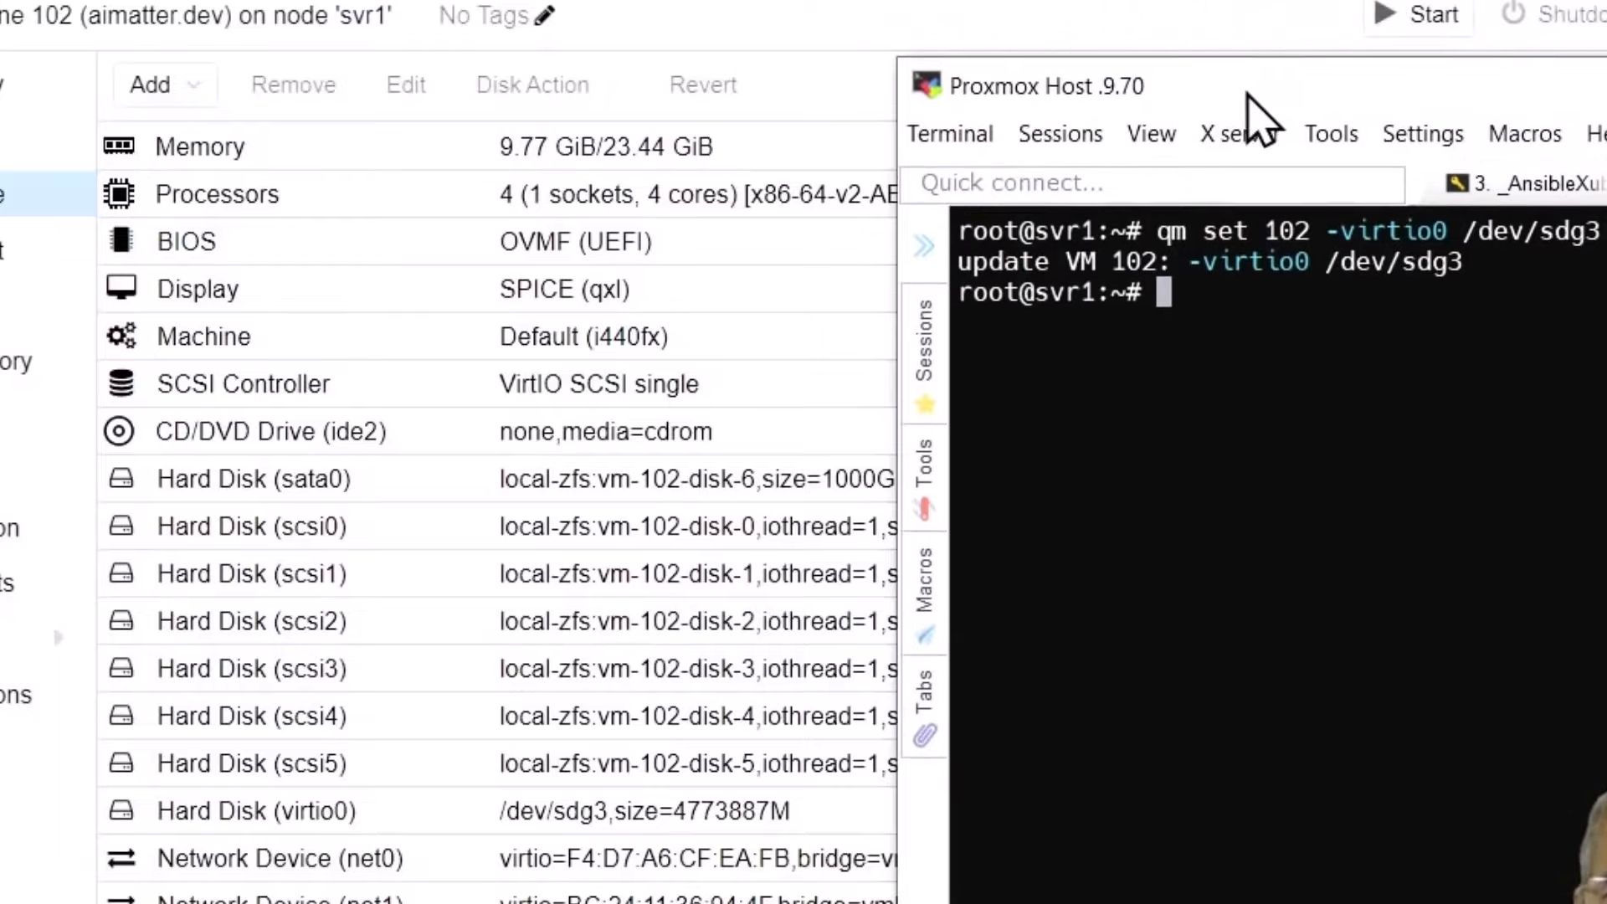
# Switch back to the Proxmox web interface and inspect the virtio0 hard disk settings of VM 102 without changing them.
pyautogui.hotkey('alt', 'Tab')
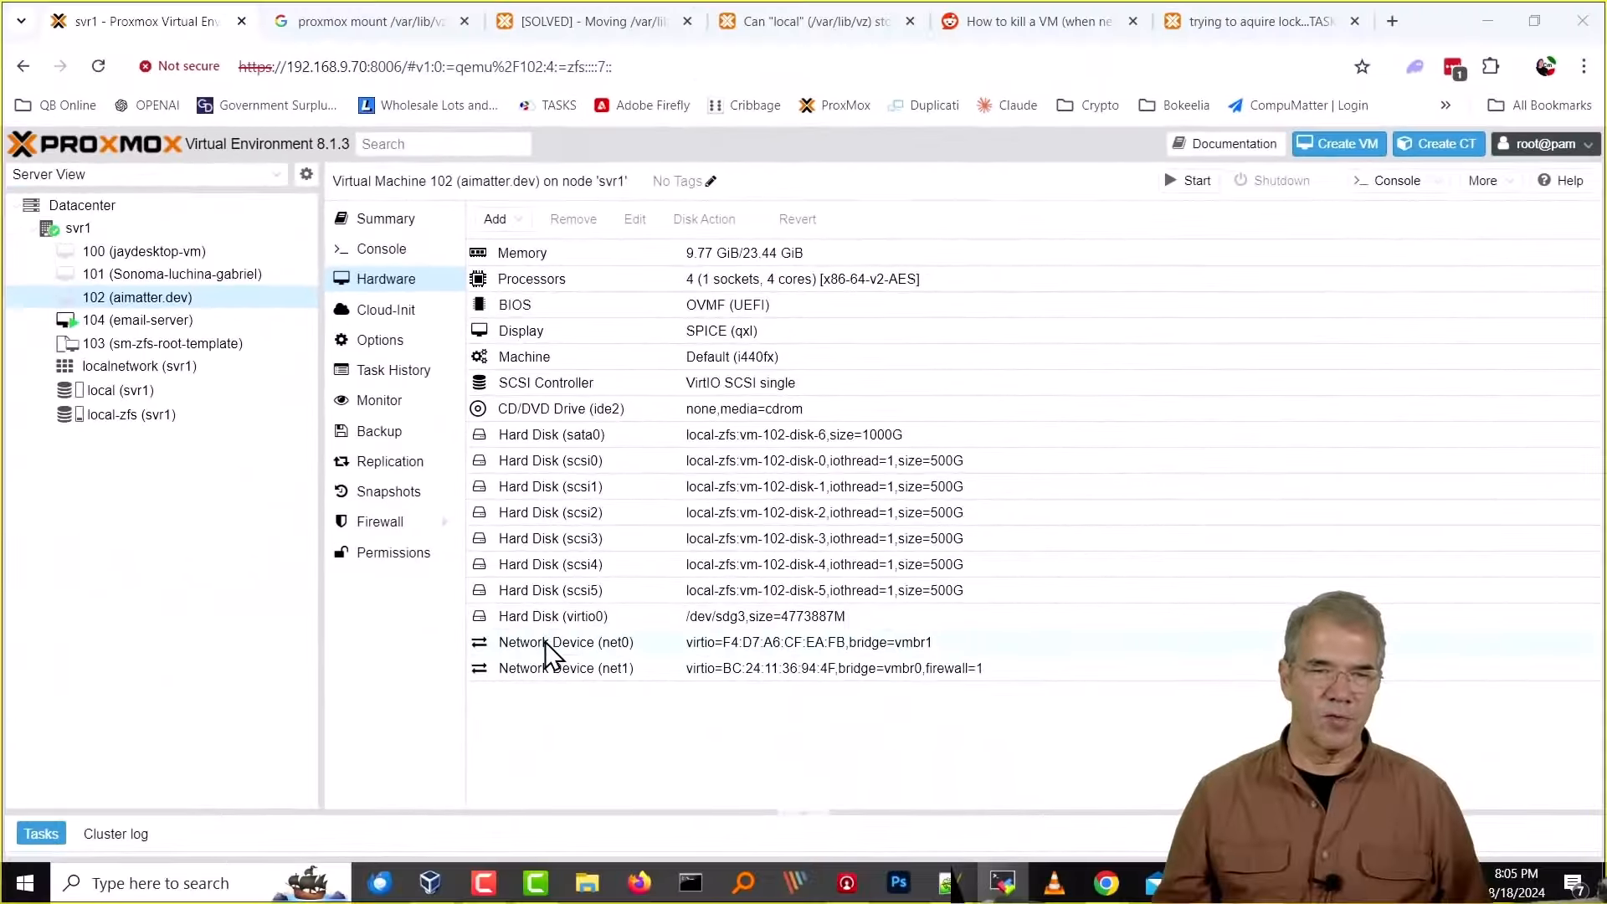
pyautogui.doubleClick(539, 620)
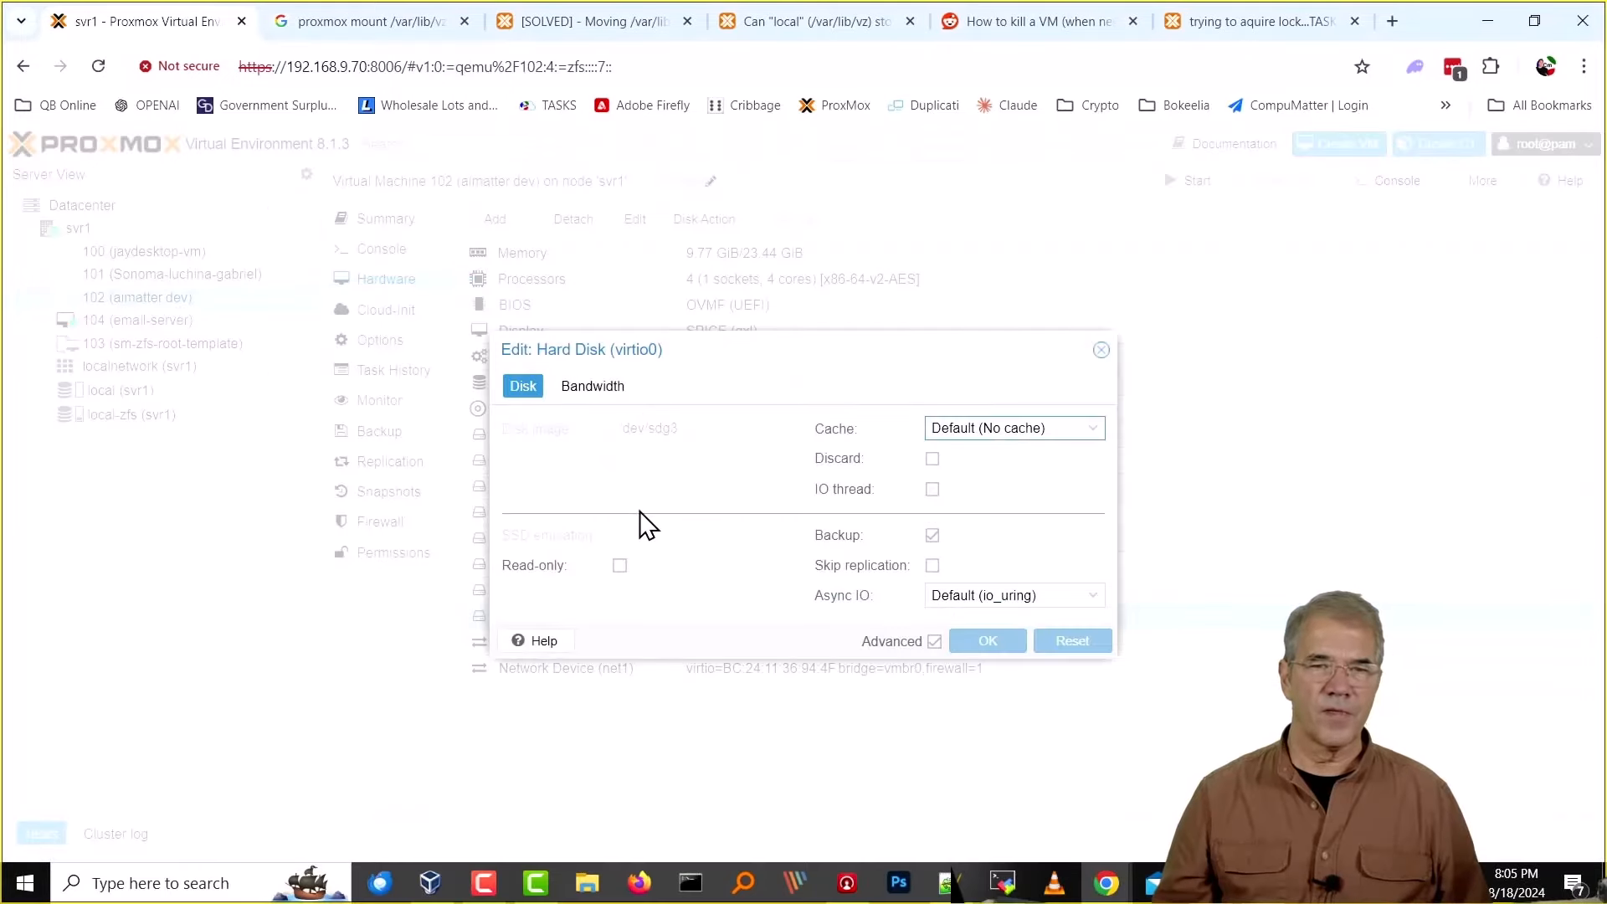
pyautogui.doubleClick(667, 428)
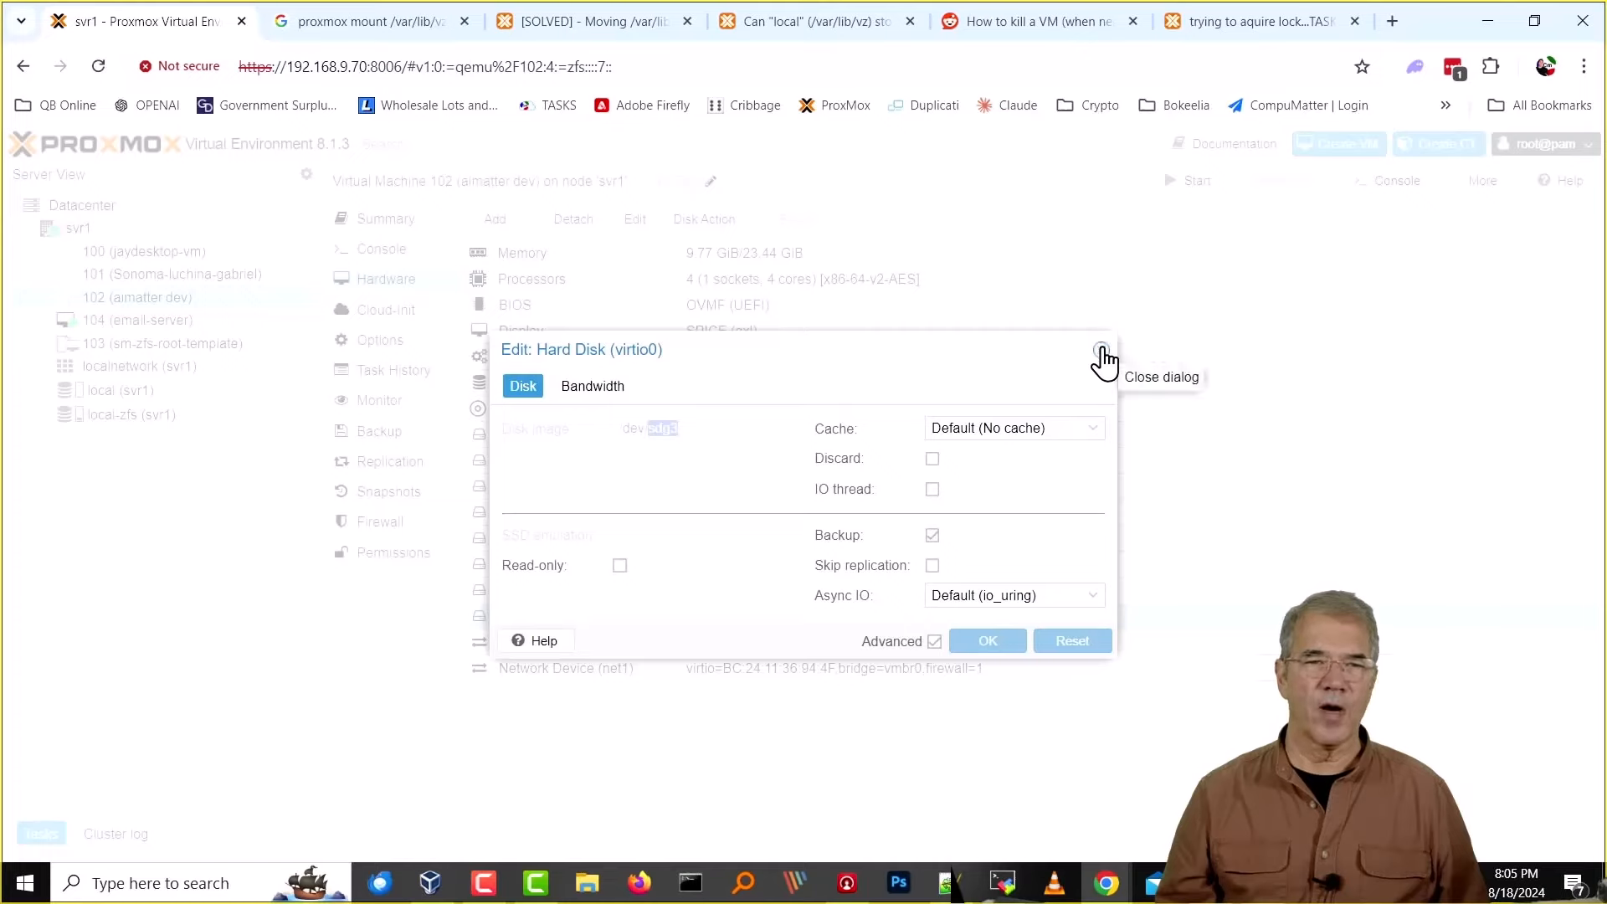
pyautogui.click(1101, 350)
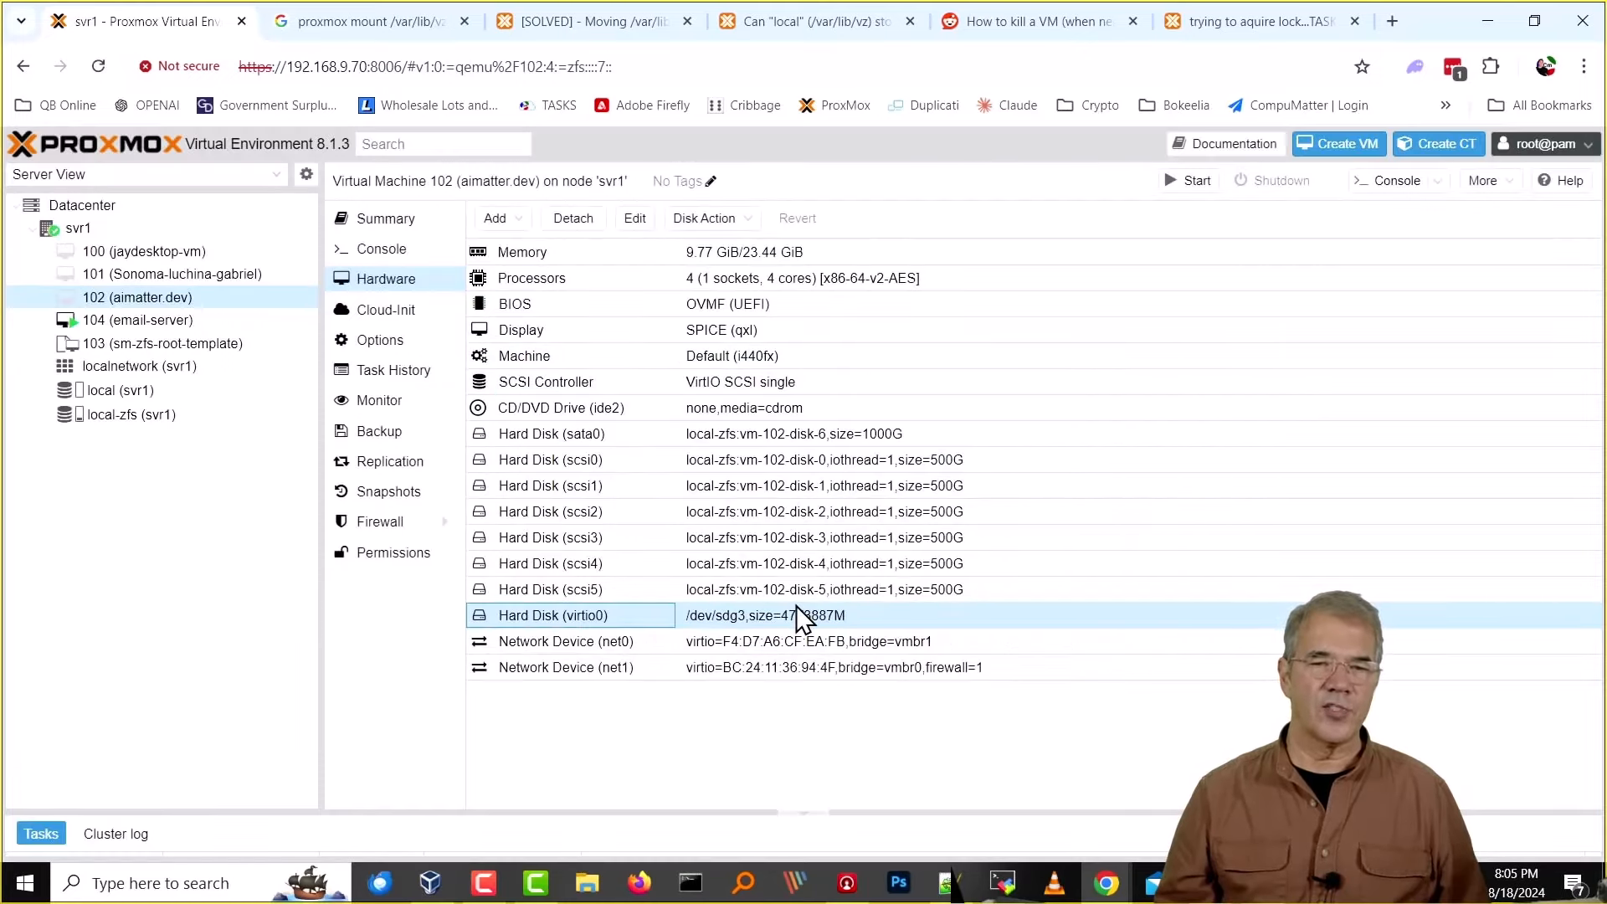
pyautogui.click(732, 620)
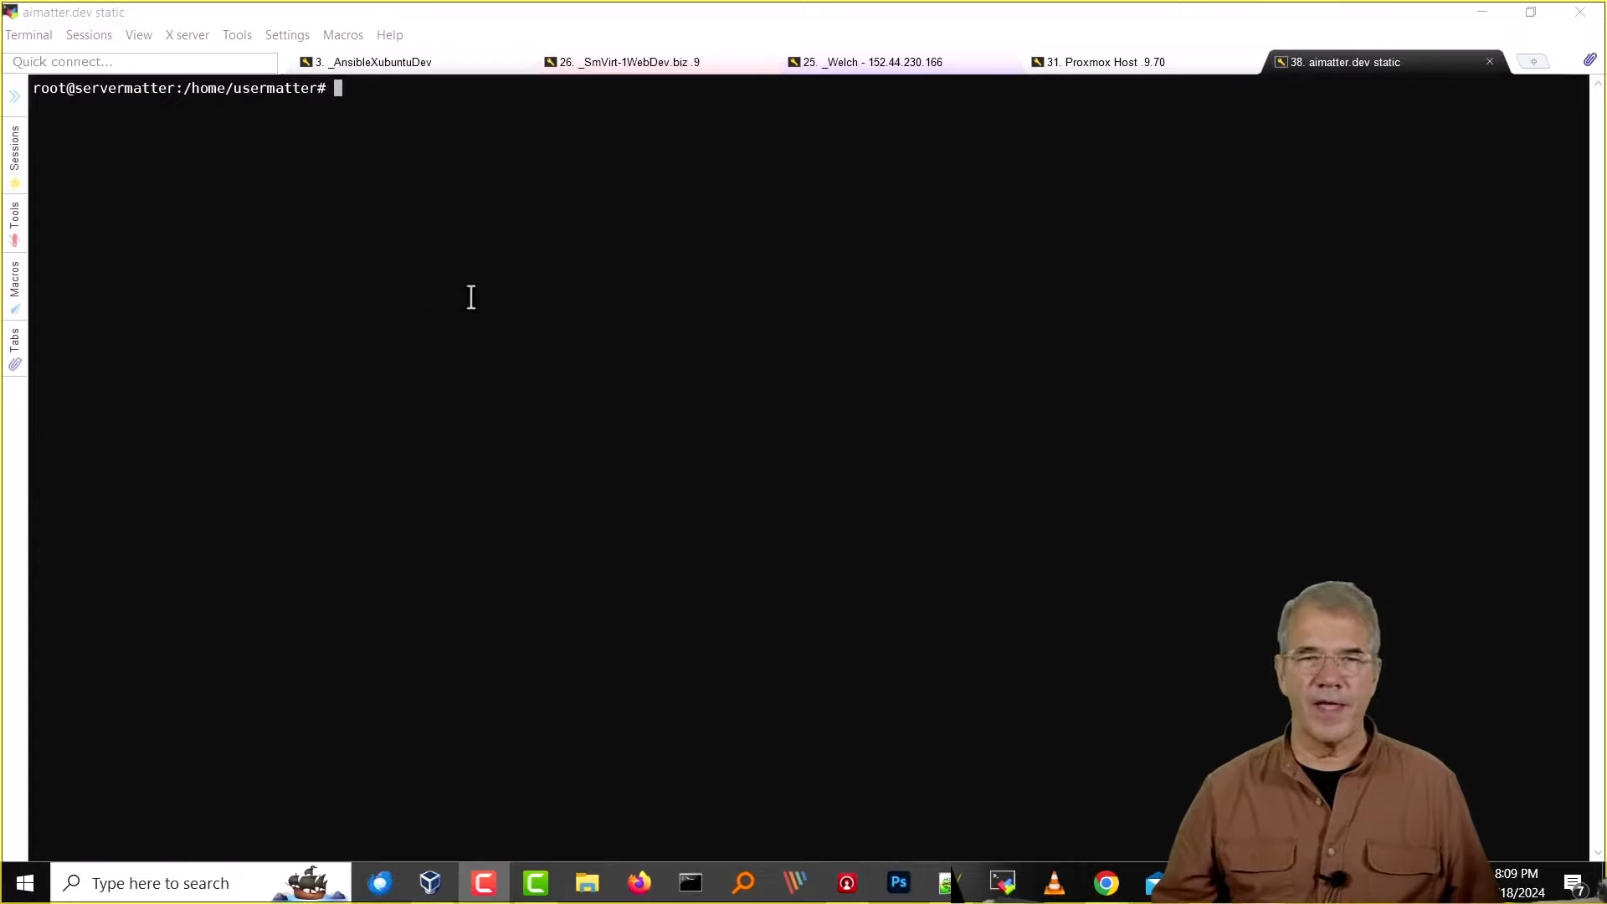
# In the aimatter.dev terminal session, list all disks with fdisk and find the entry for the attached virtio disk.
pyautogui.click(709, 217)
pyautogui.press('Up')
pyautogui.press('Up')
pyautogui.press('Up')
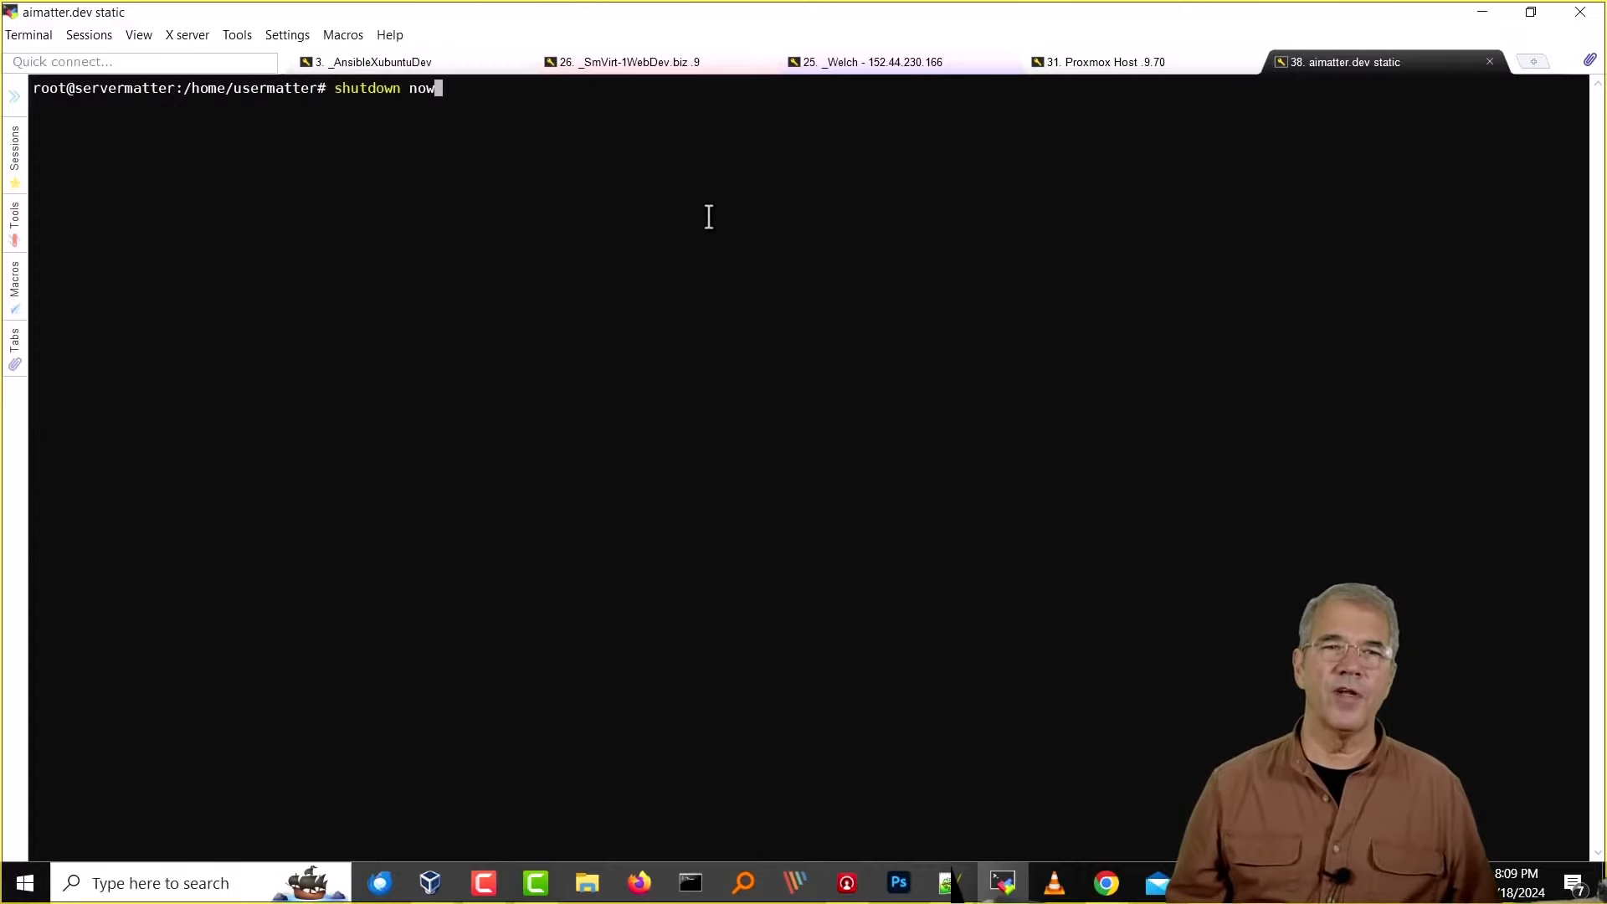
pyautogui.press('Down')
pyautogui.press('Down')
pyautogui.press('Return')
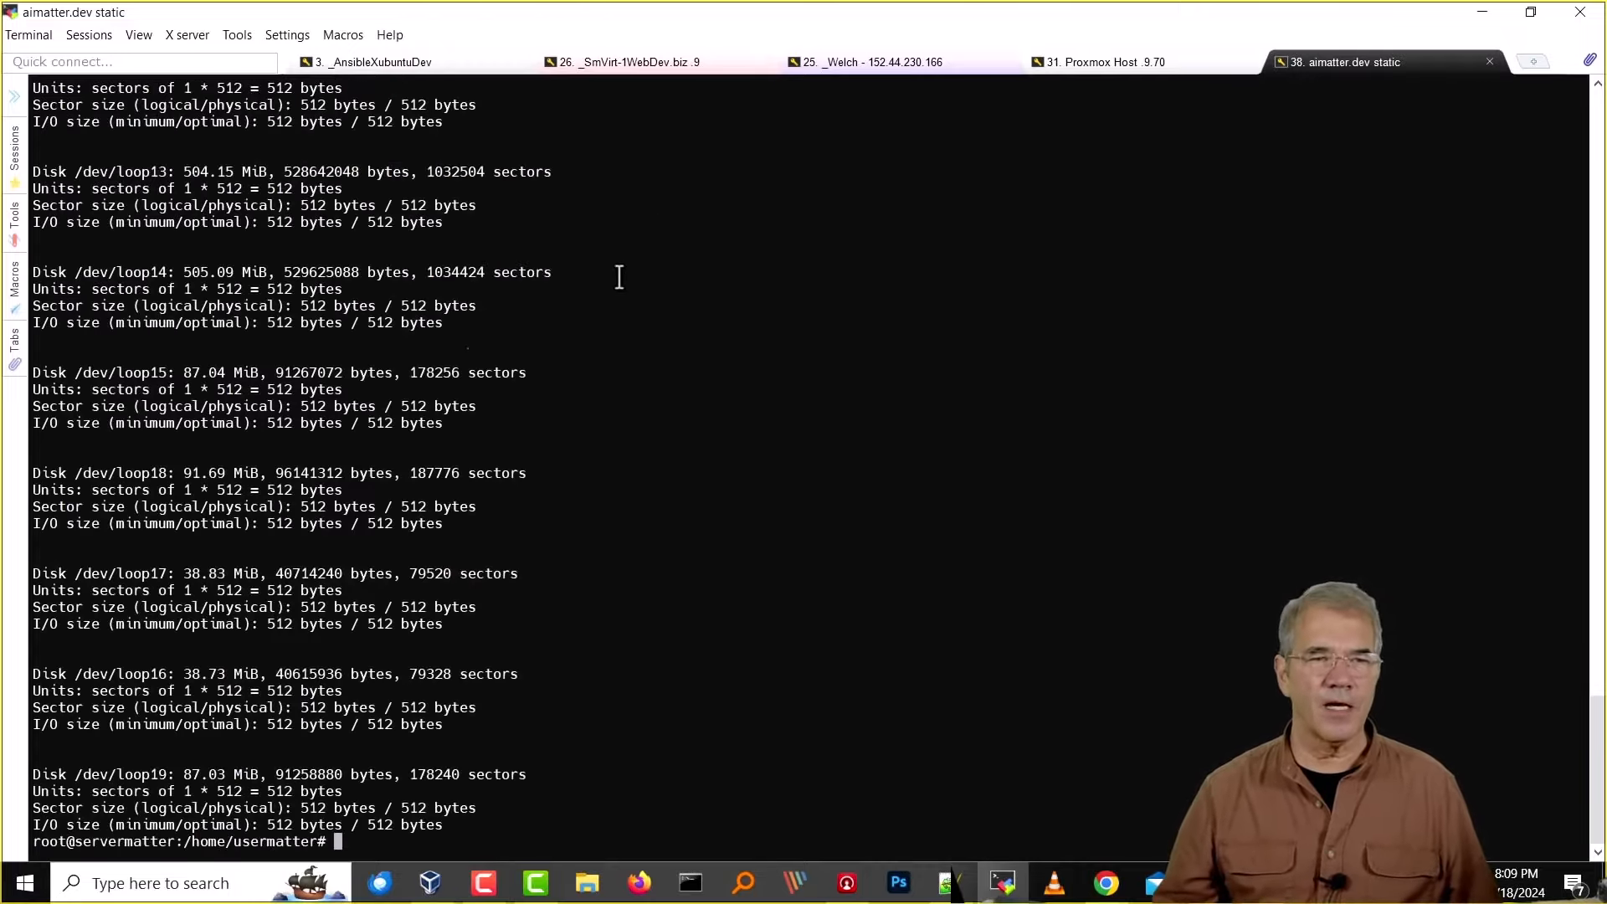
pyautogui.scroll(20, 214, 480)
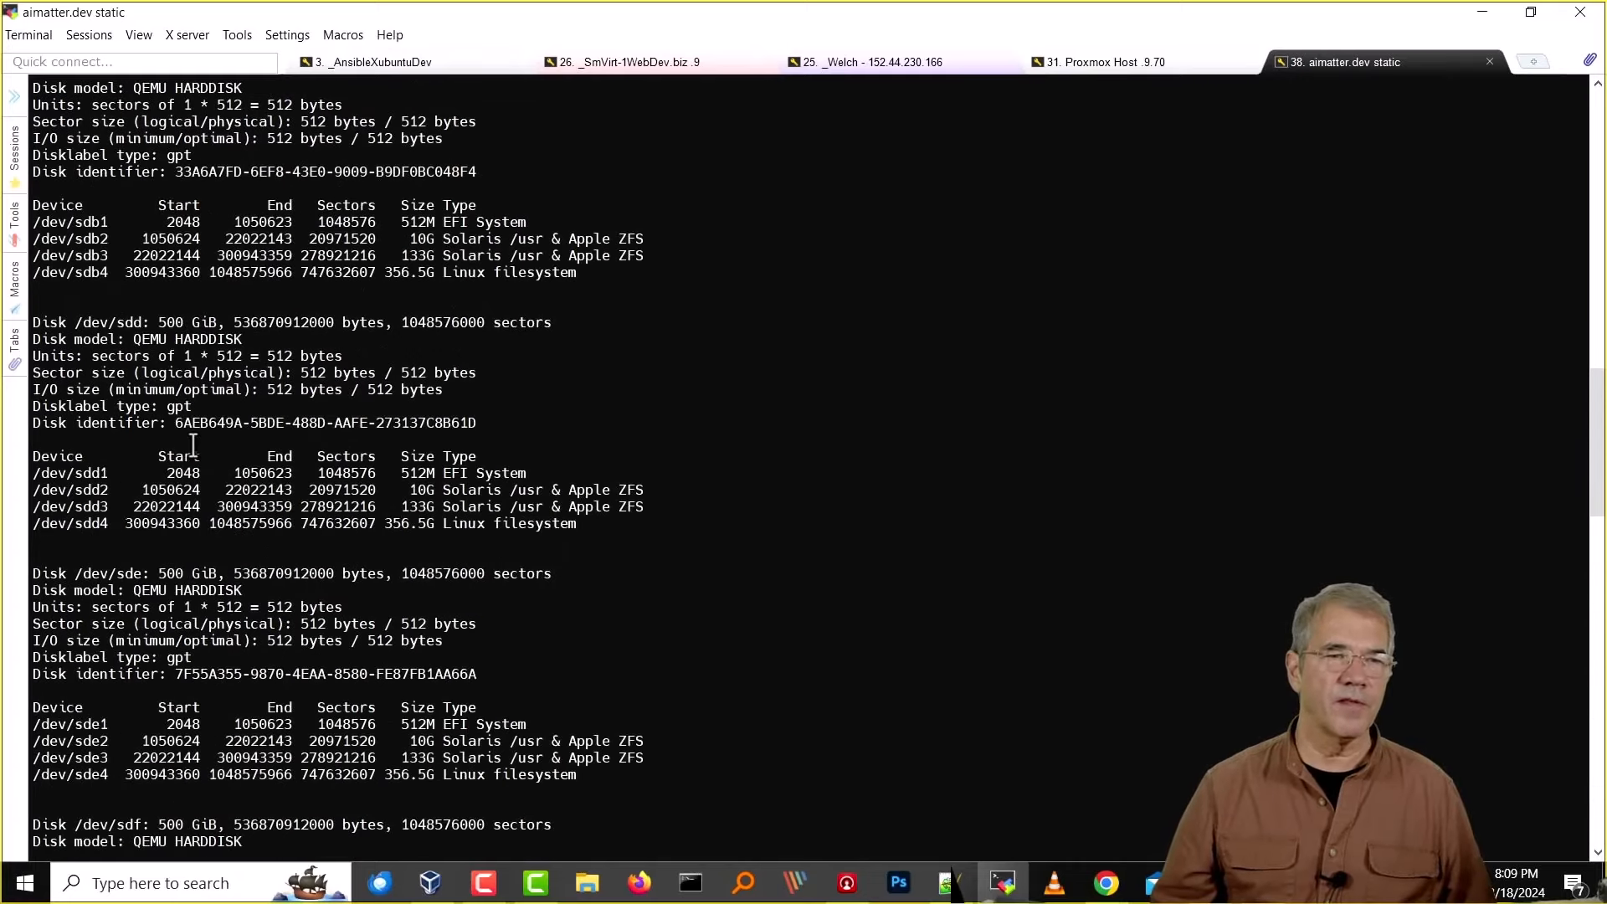
pyautogui.scroll(4, 167, 393)
pyautogui.scroll(6, 161, 383)
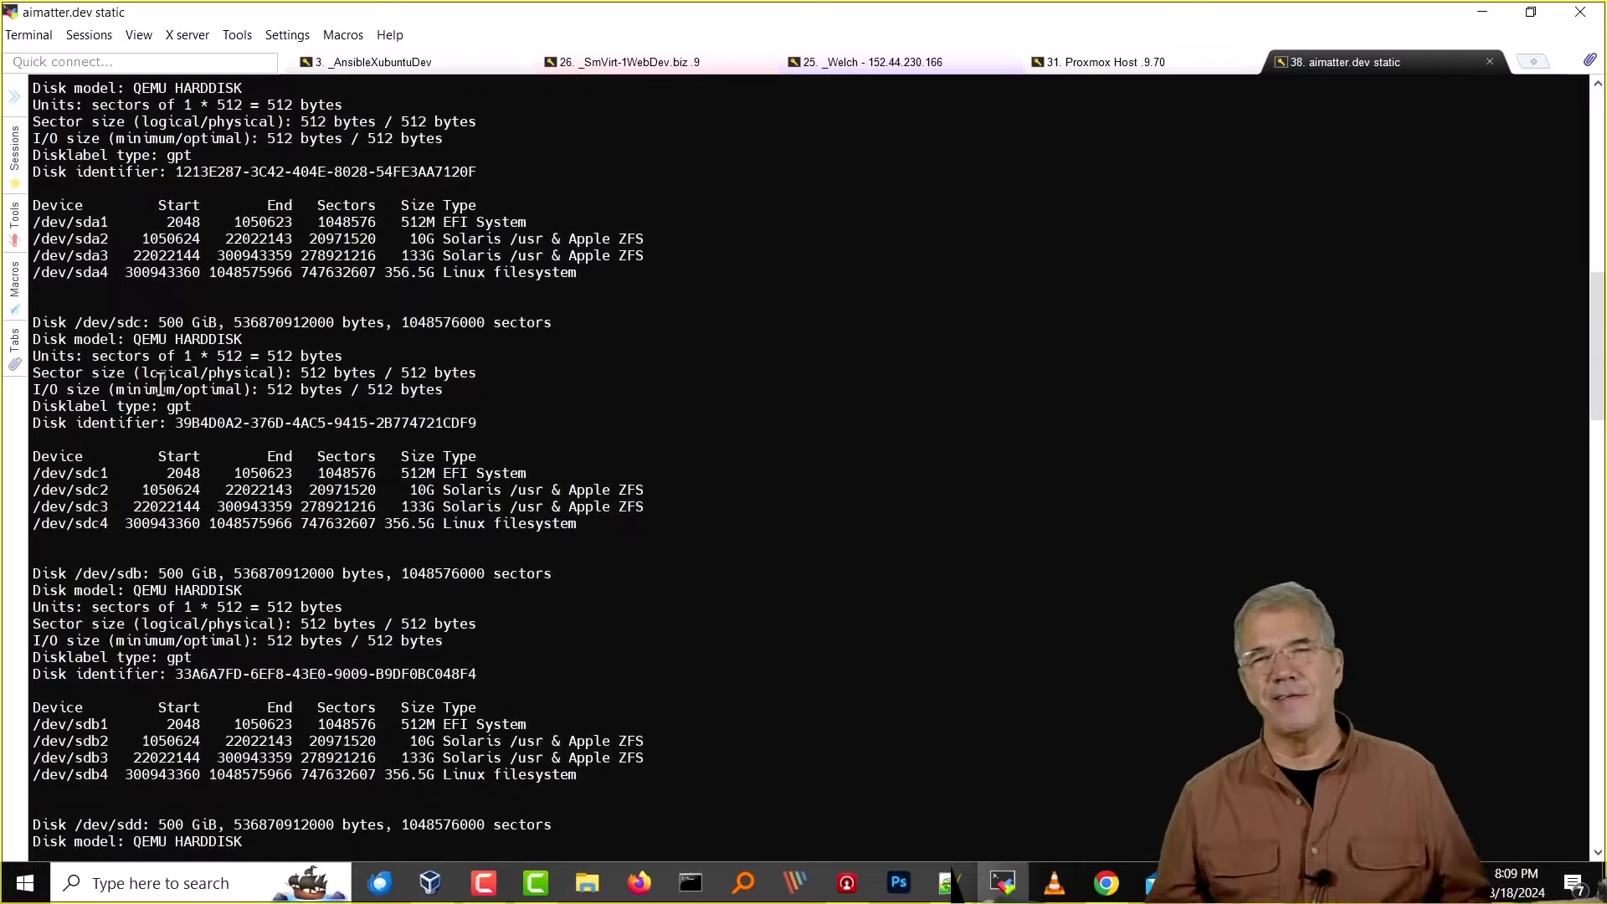
pyautogui.scroll(7, 160, 384)
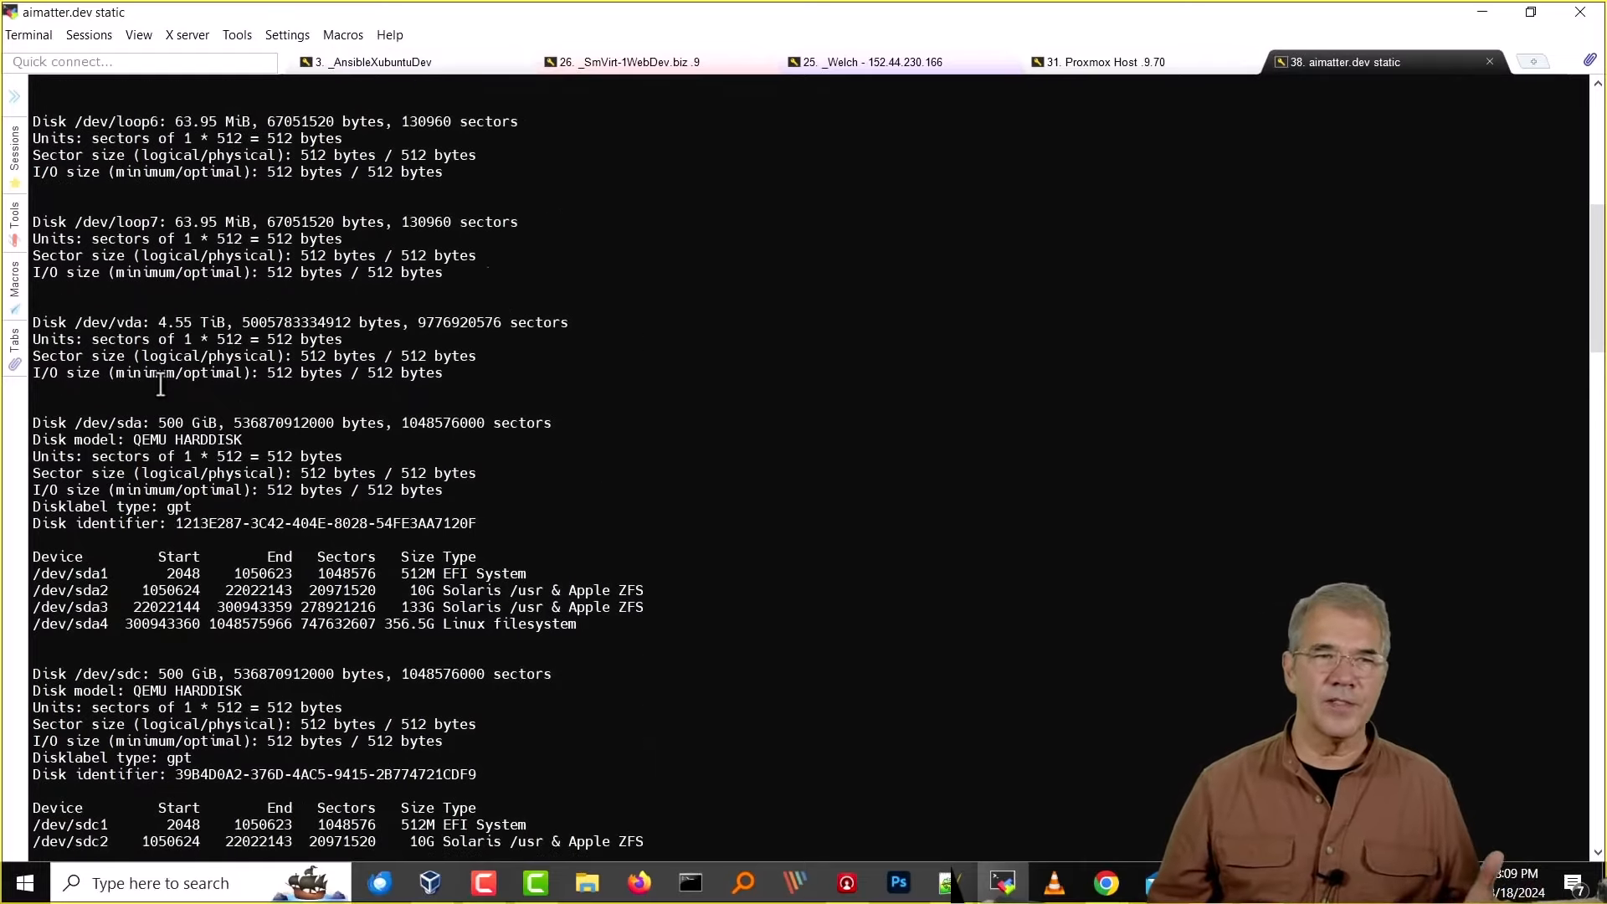
pyautogui.scroll(12, 160, 384)
pyautogui.scroll(-13, 167, 387)
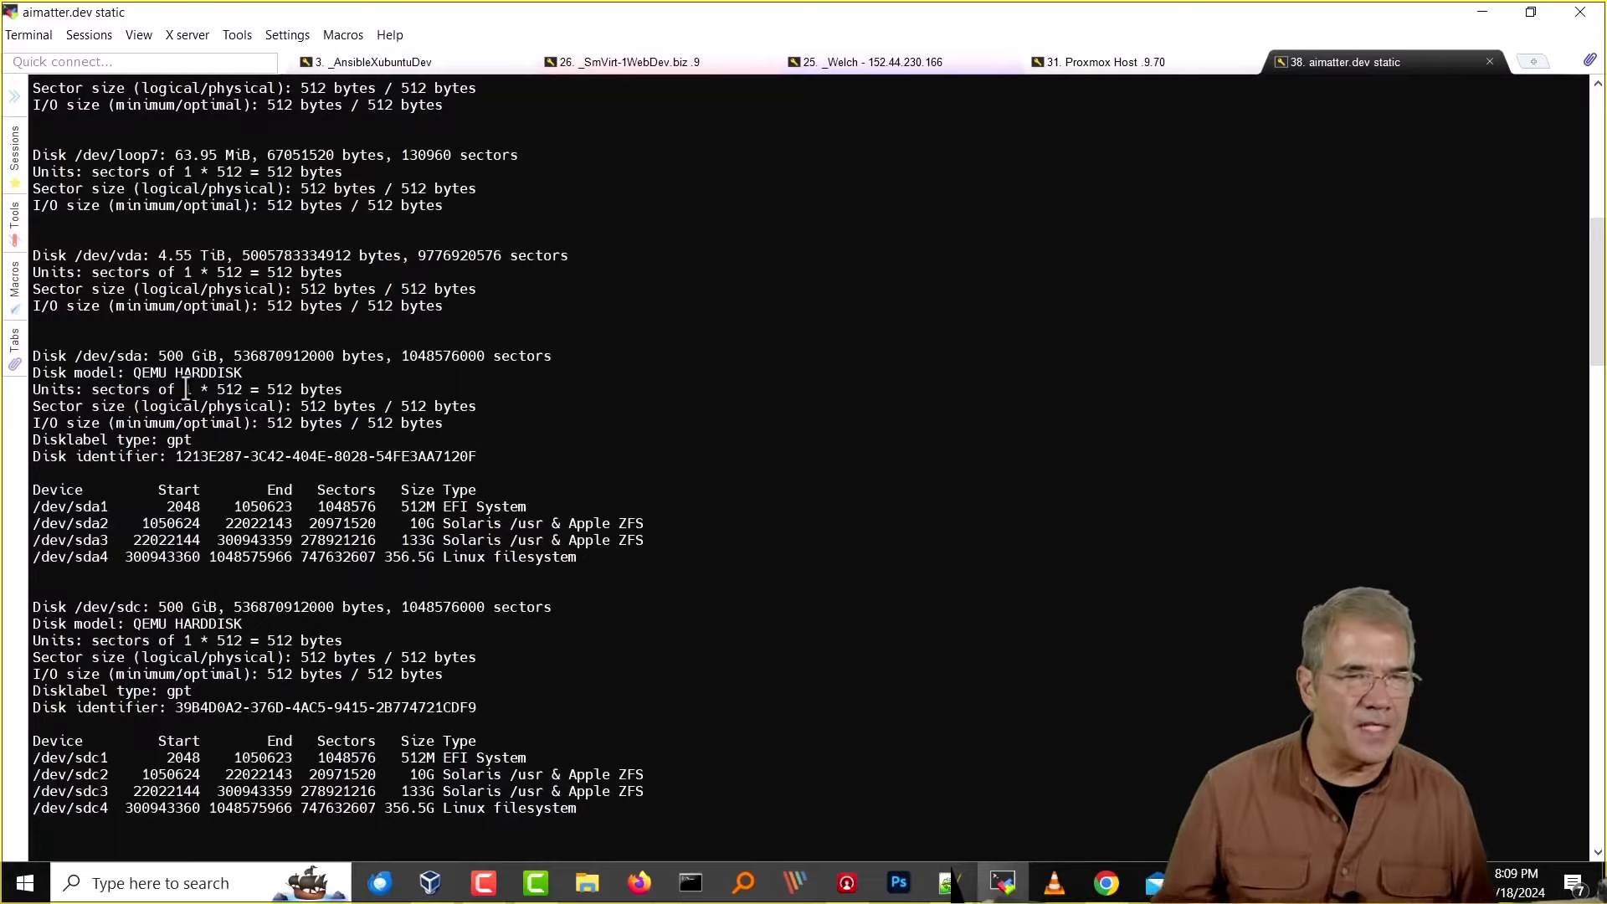
# Examine the /dev/vda entry in the fdisk listing, including its size, units and sector details.
pyautogui.moveTo(33, 254); pyautogui.dragTo(147, 270)
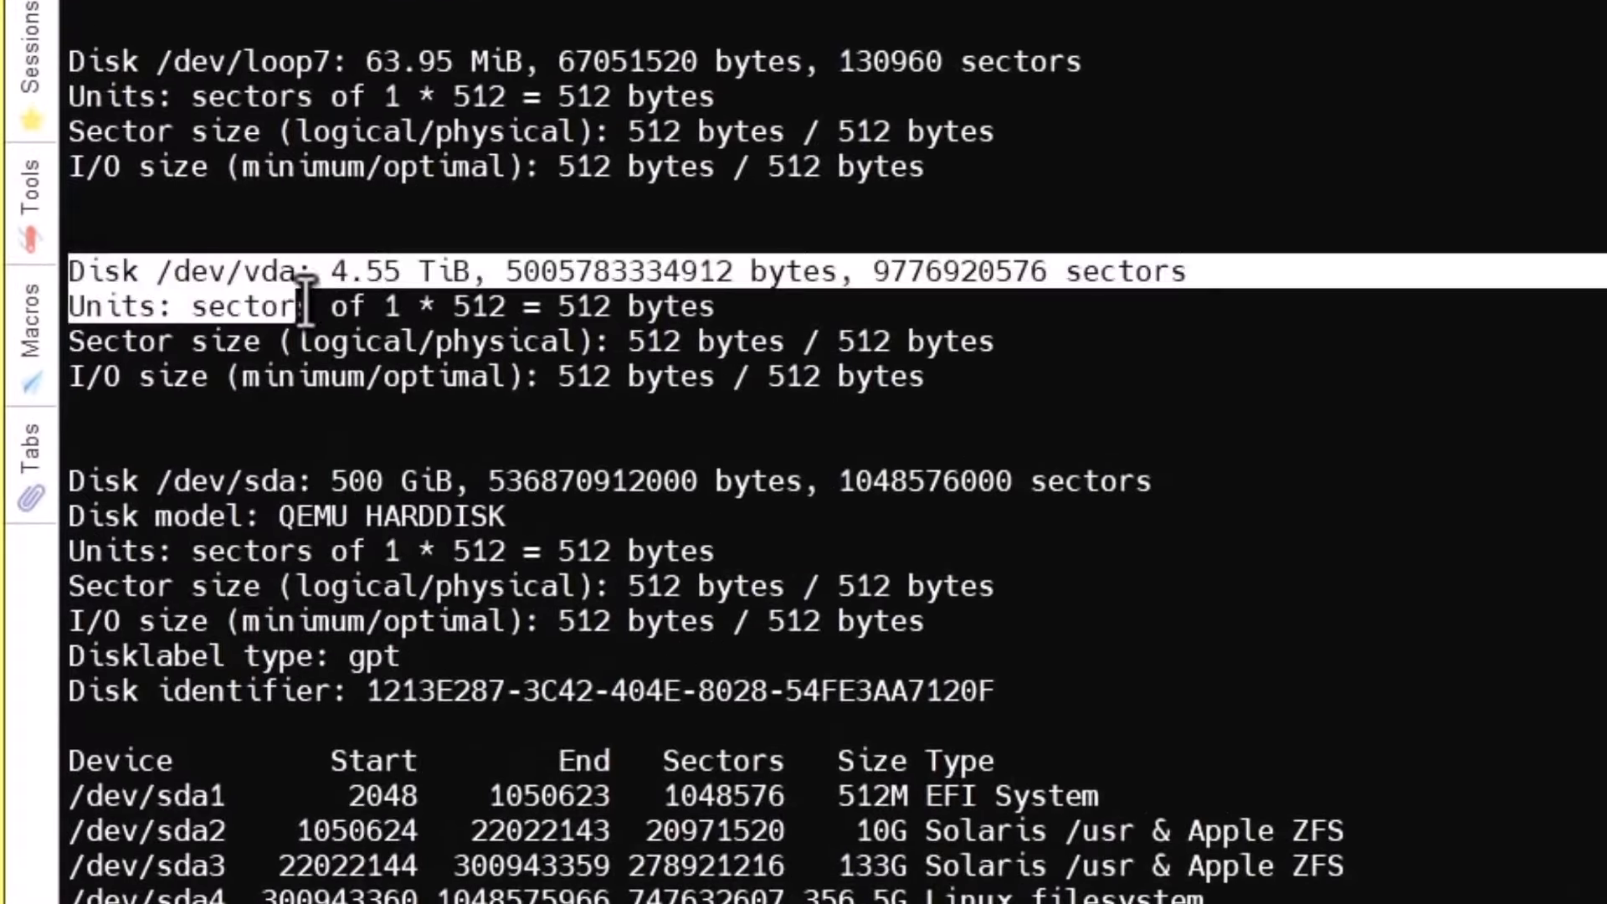
pyautogui.moveTo(305, 305); pyautogui.dragTo(1074, 405)
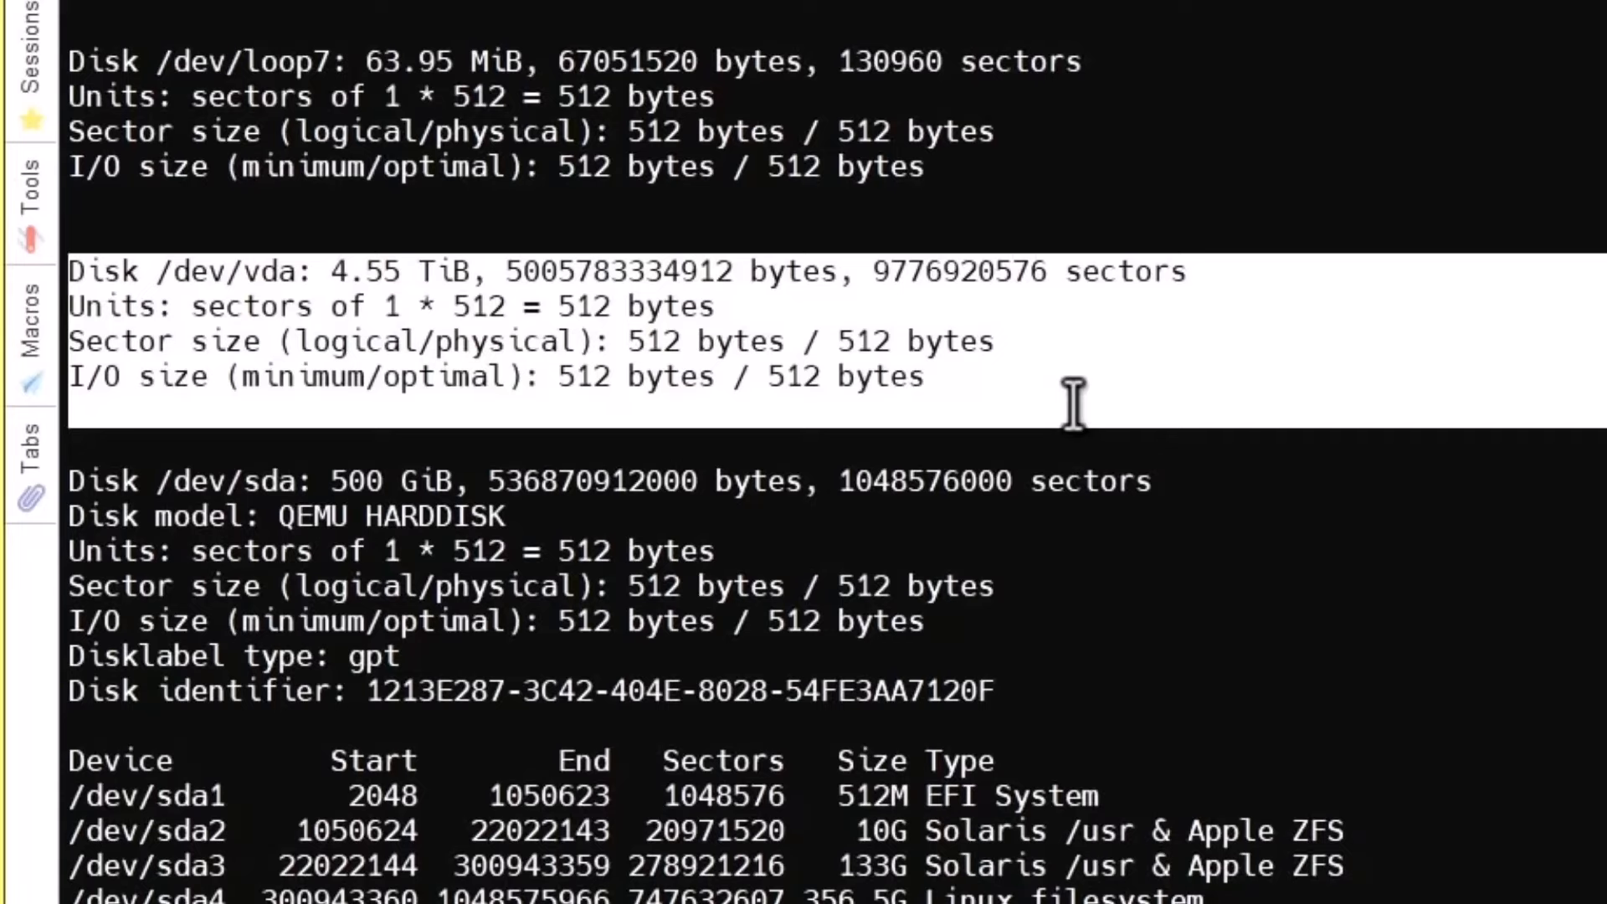
pyautogui.click(256, 266)
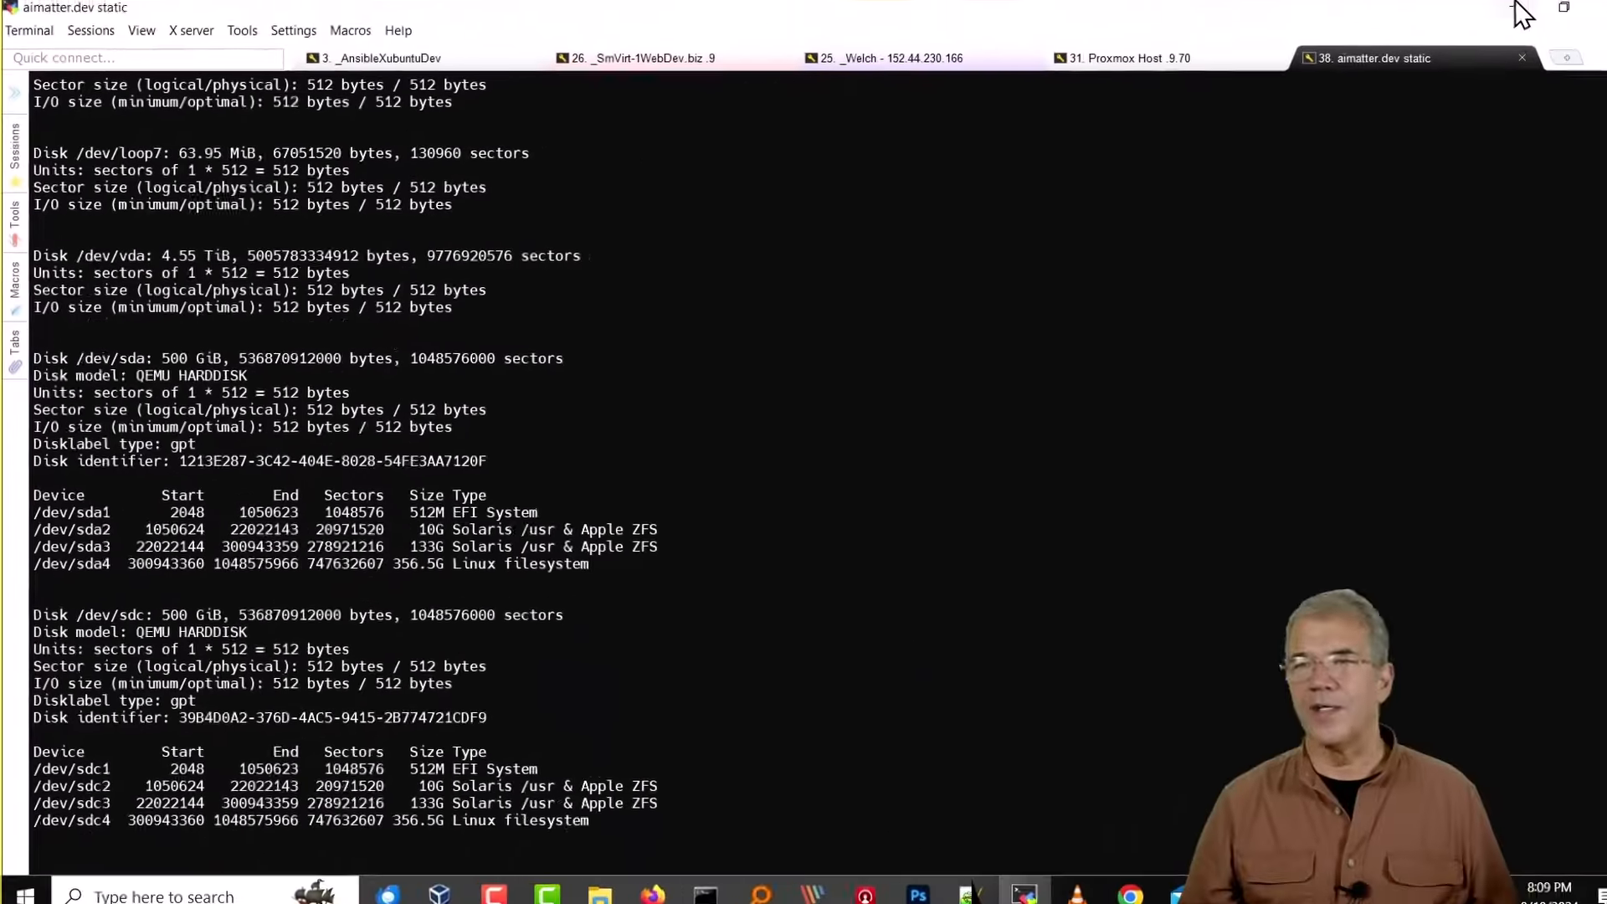
# Switch to the browser and read the Server Fault answer on full virtualization vs. paravirtualization, comparing /dev/sda with /dev/vda.
pyautogui.click(1483, 12)
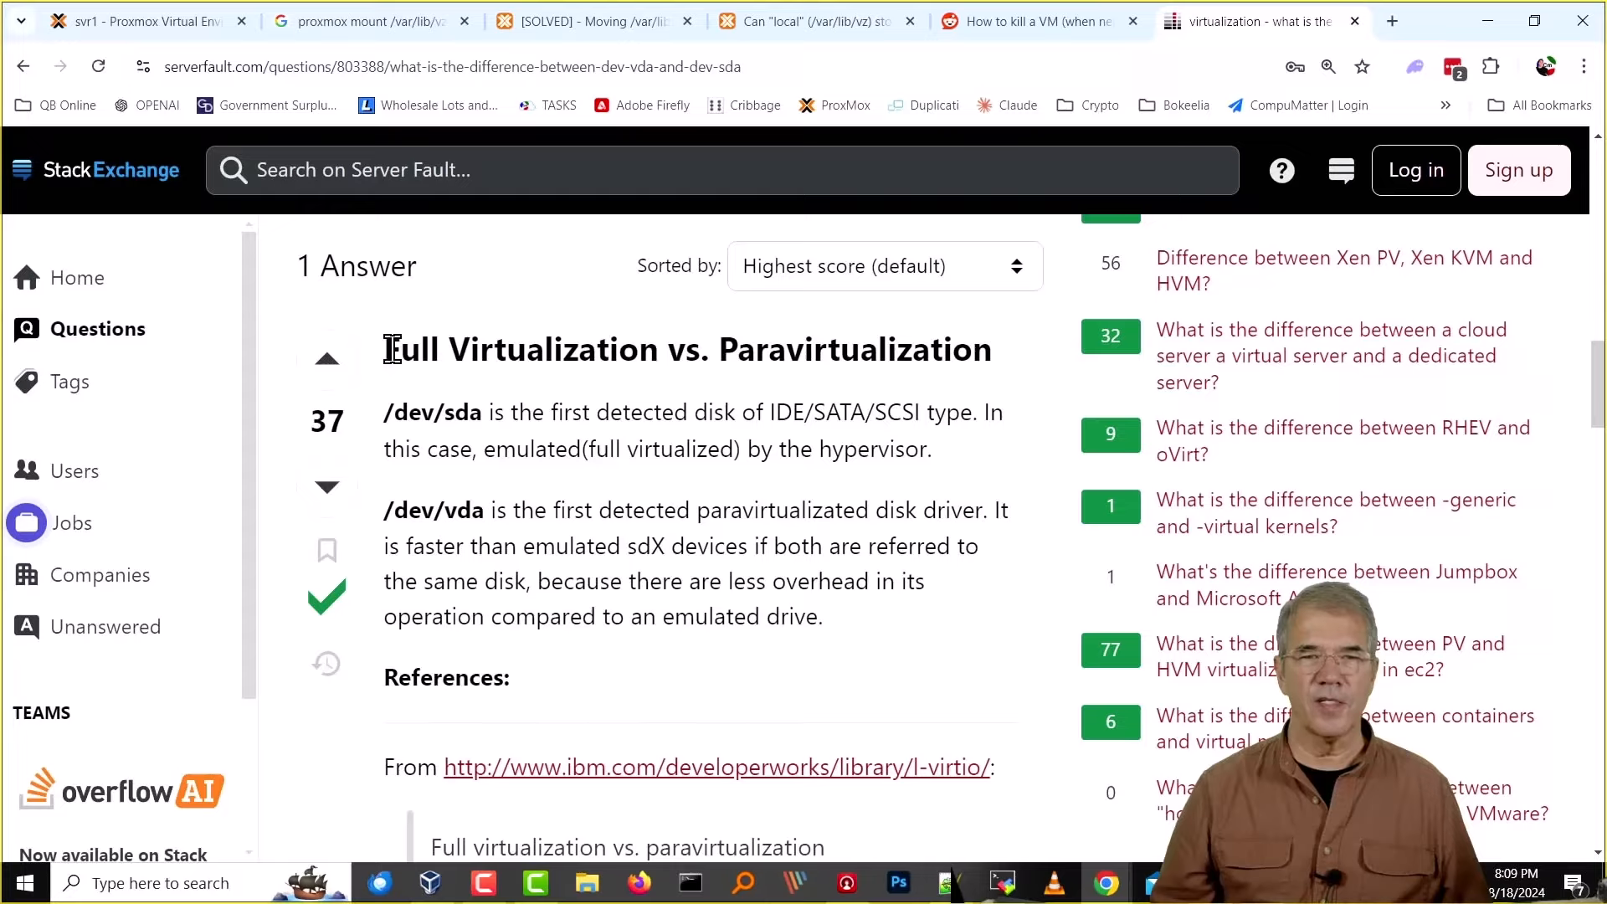
pyautogui.moveTo(386, 350); pyautogui.dragTo(983, 348)
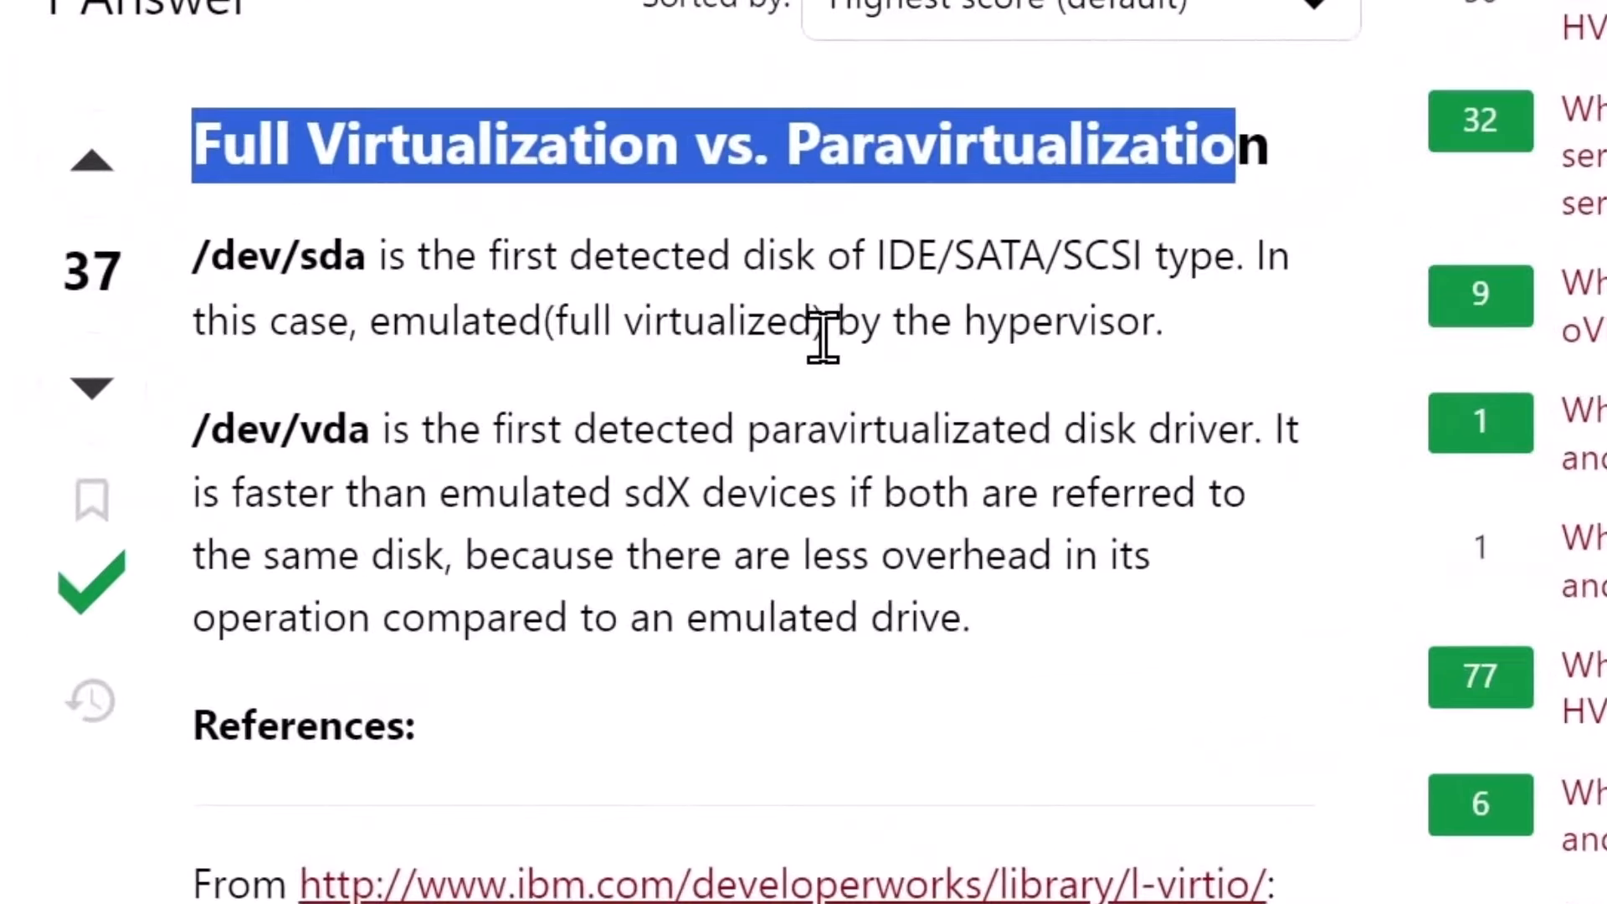
pyautogui.click(805, 343)
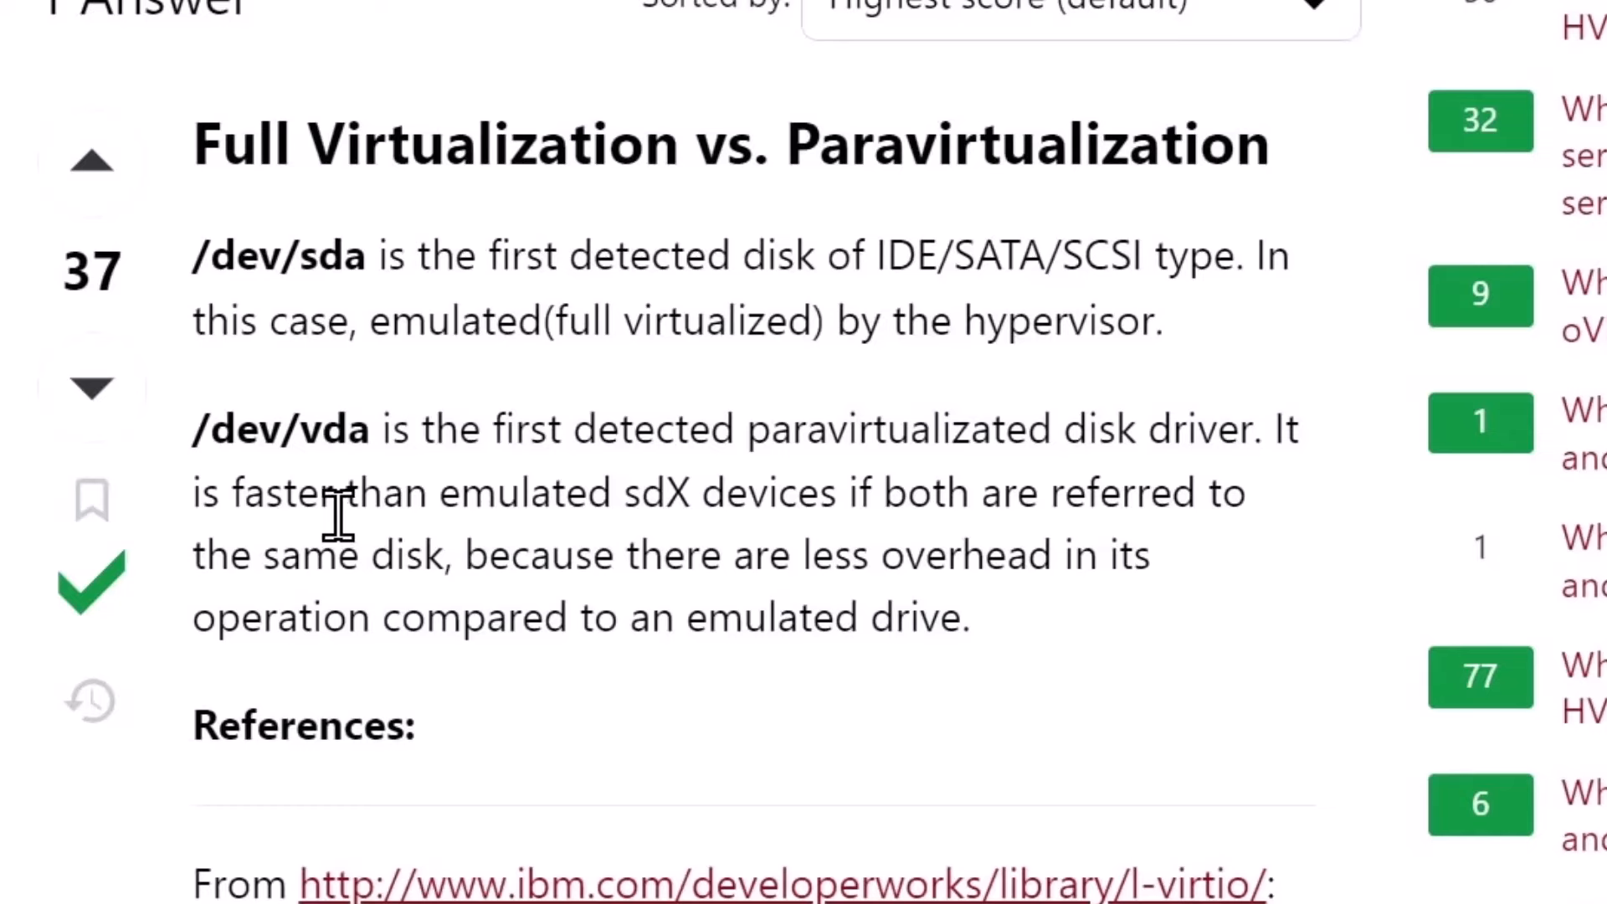
pyautogui.moveTo(338, 517); pyautogui.dragTo(741, 495)
pyautogui.click(799, 500)
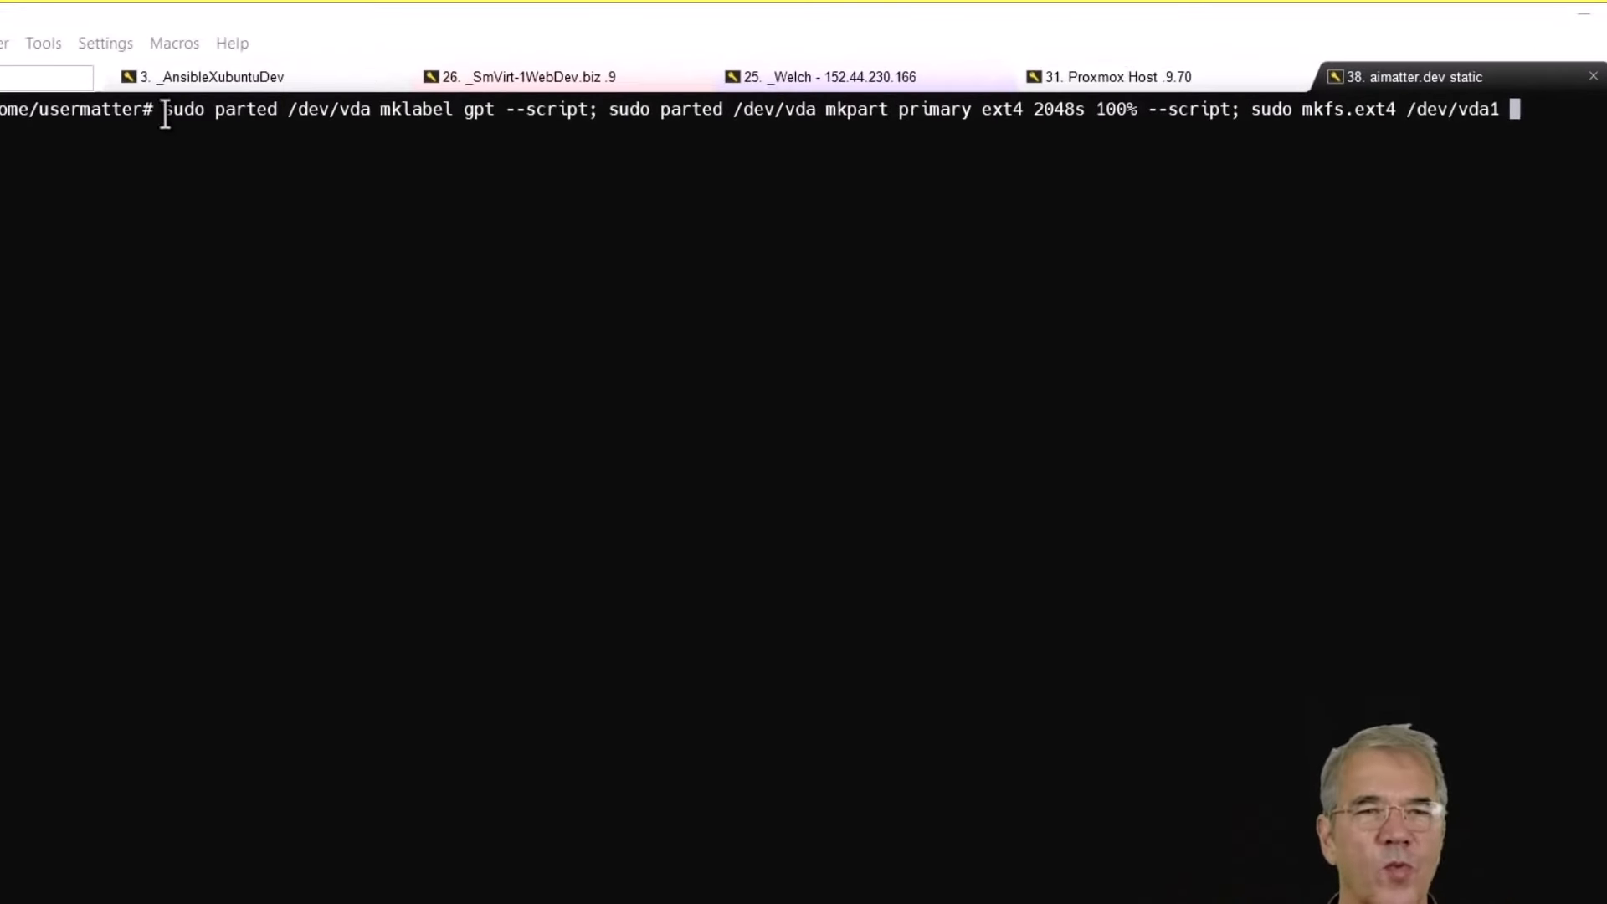
# Review and run the waiting command line that gives /dev/vda a gpt label and a primary ext4 partition from 2048s to 100%, formatting /dev/vda1.
pyautogui.moveTo(163, 109); pyautogui.dragTo(600, 110)
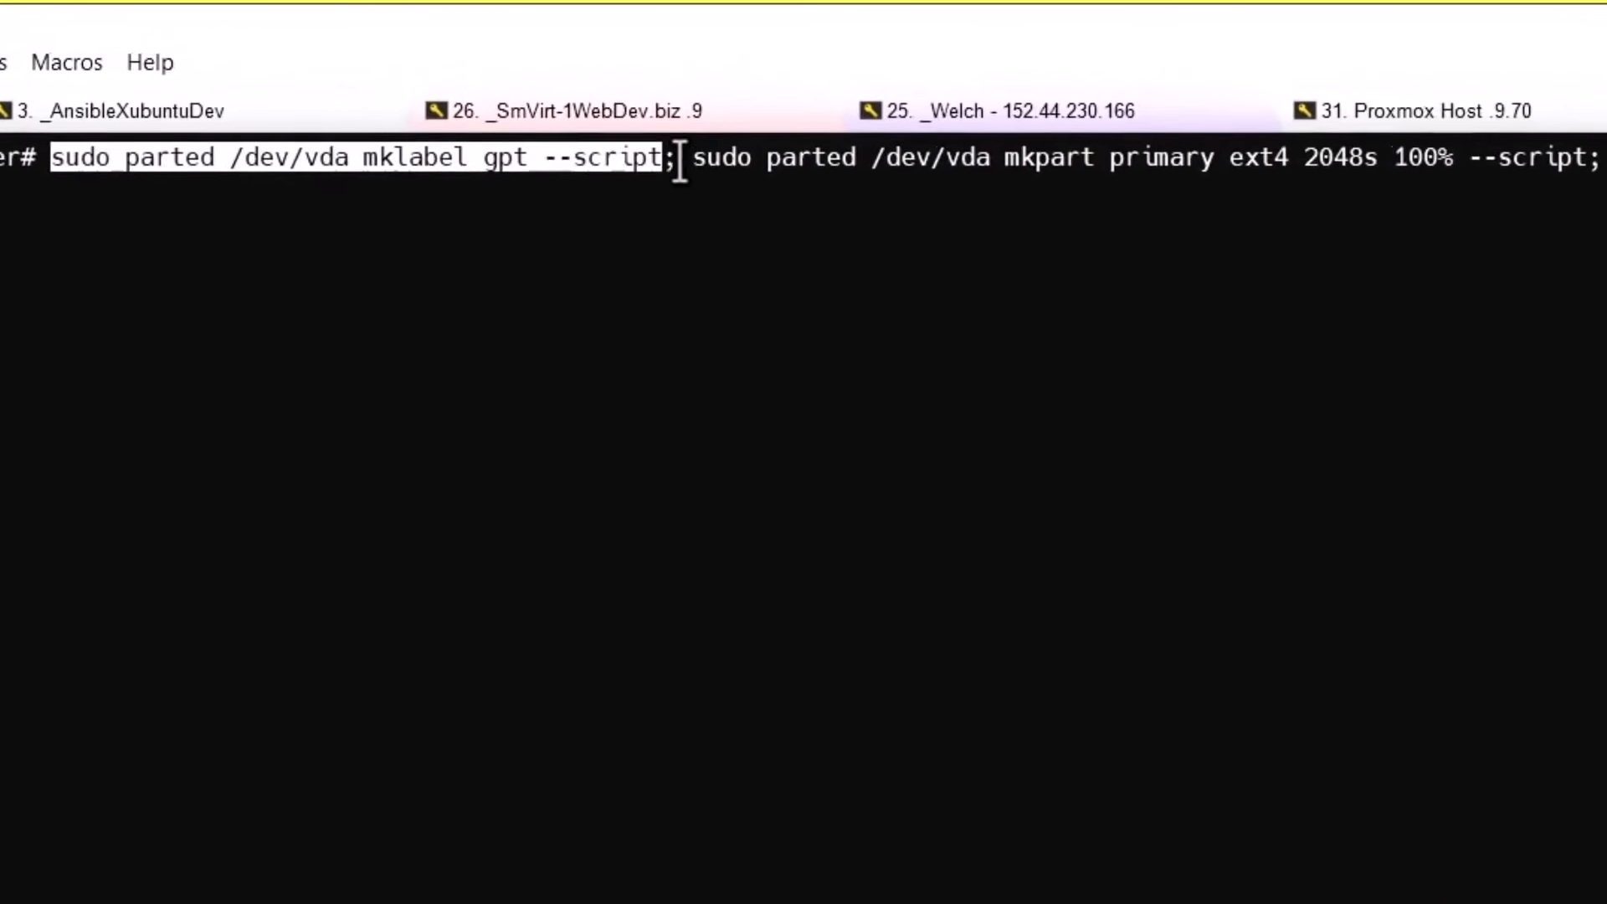
pyautogui.moveTo(680, 159); pyautogui.dragTo(1454, 161)
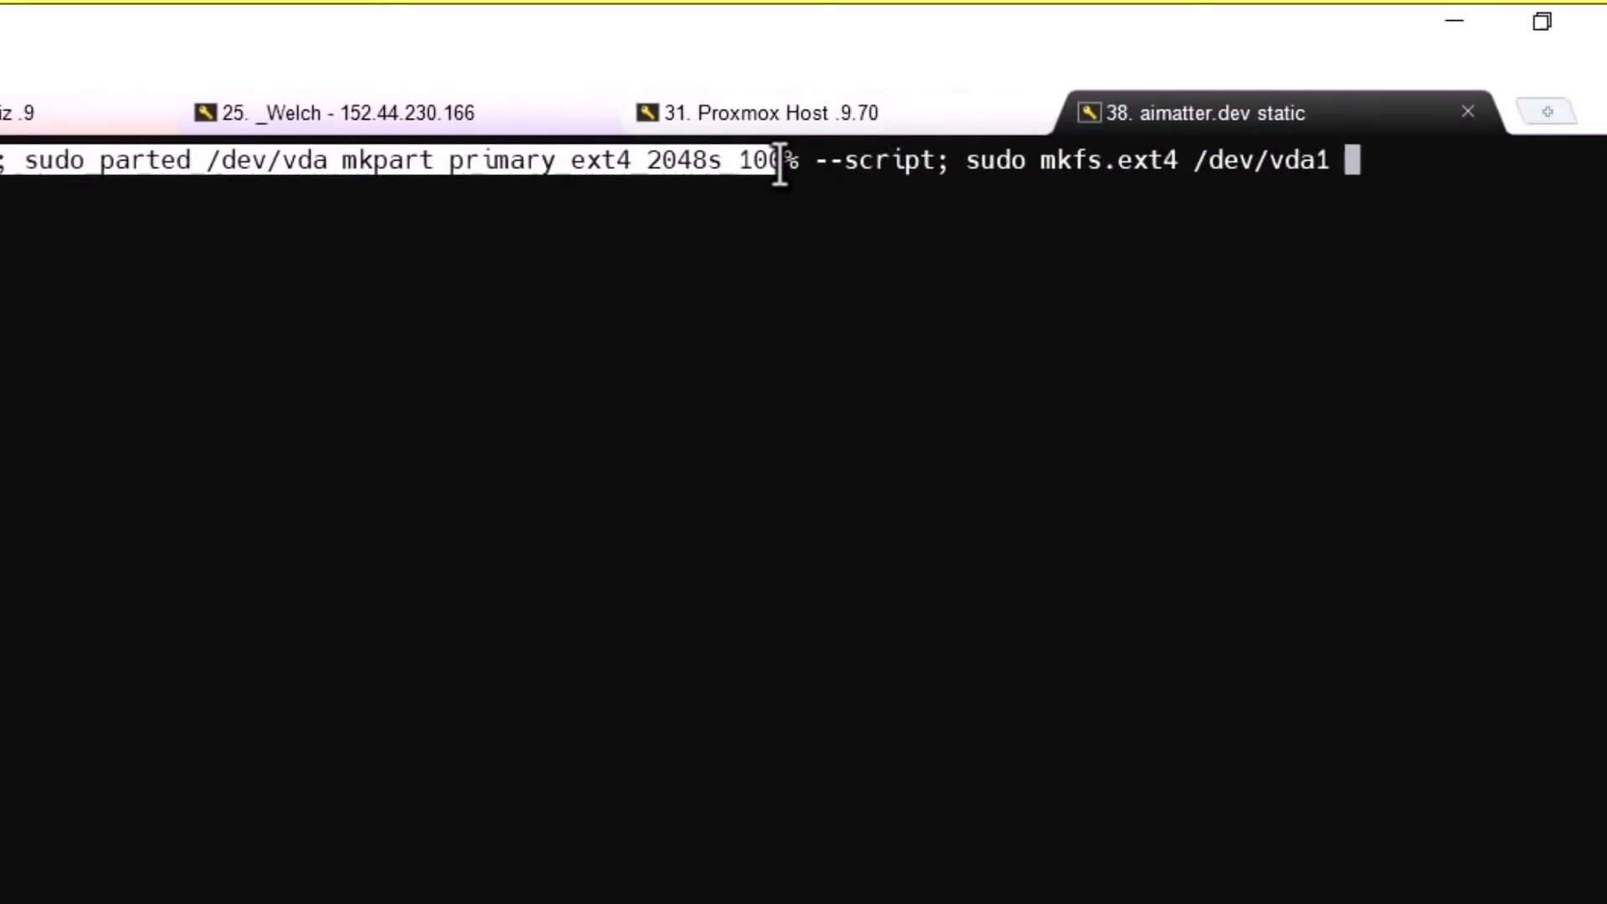
pyautogui.moveTo(779, 161); pyautogui.dragTo(809, 164)
pyautogui.moveTo(949, 163); pyautogui.dragTo(830, 164)
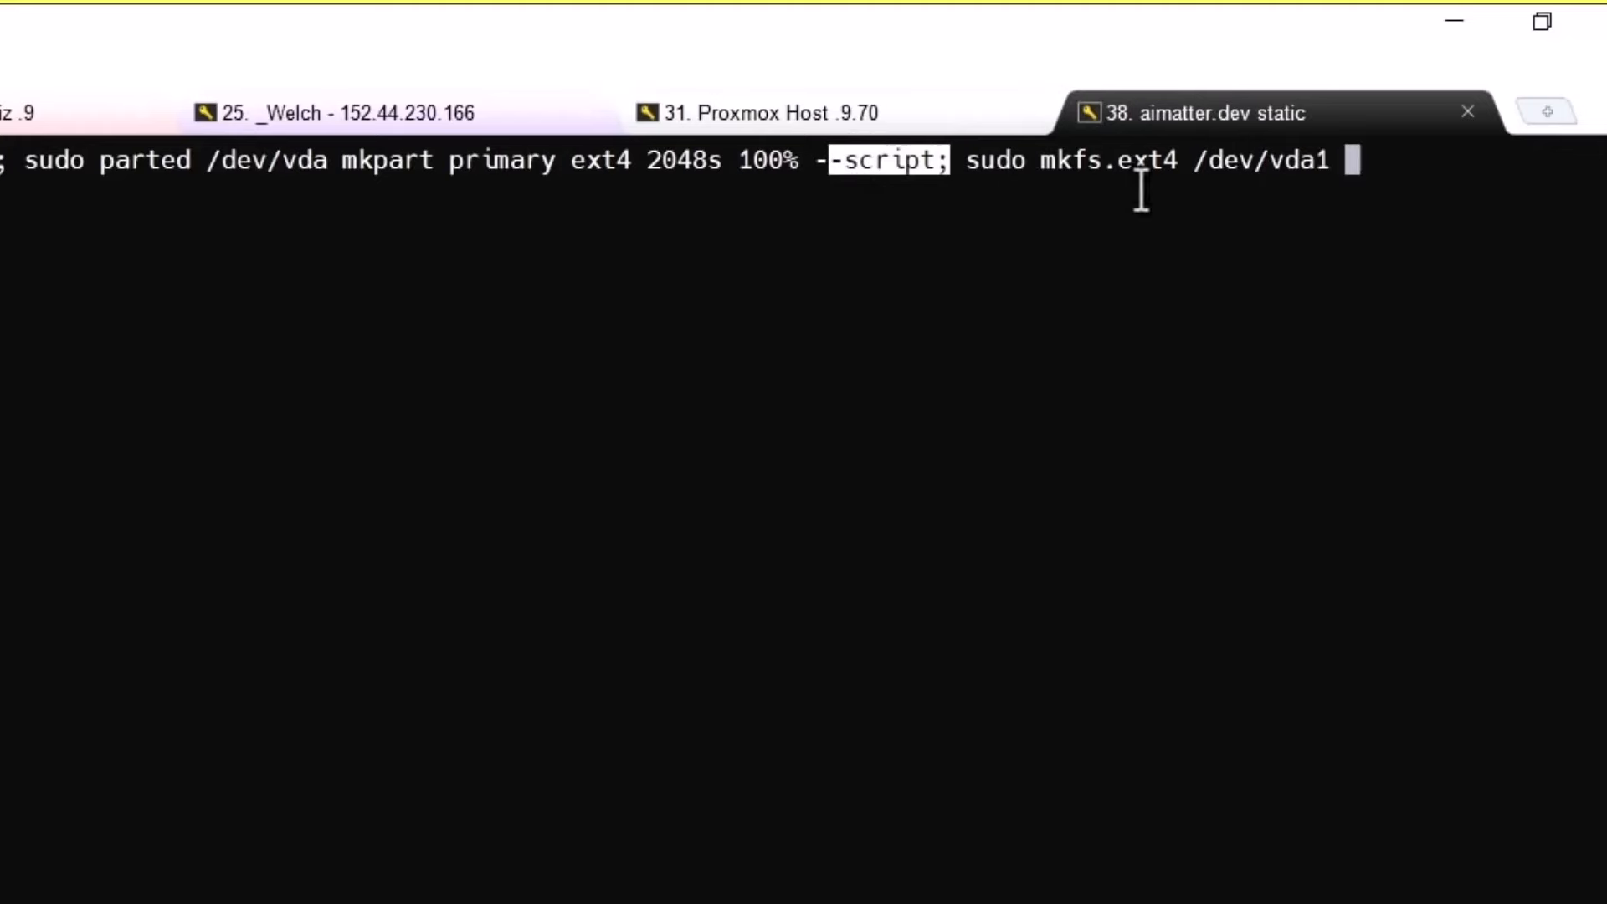
pyautogui.moveTo(956, 159); pyautogui.dragTo(1360, 159)
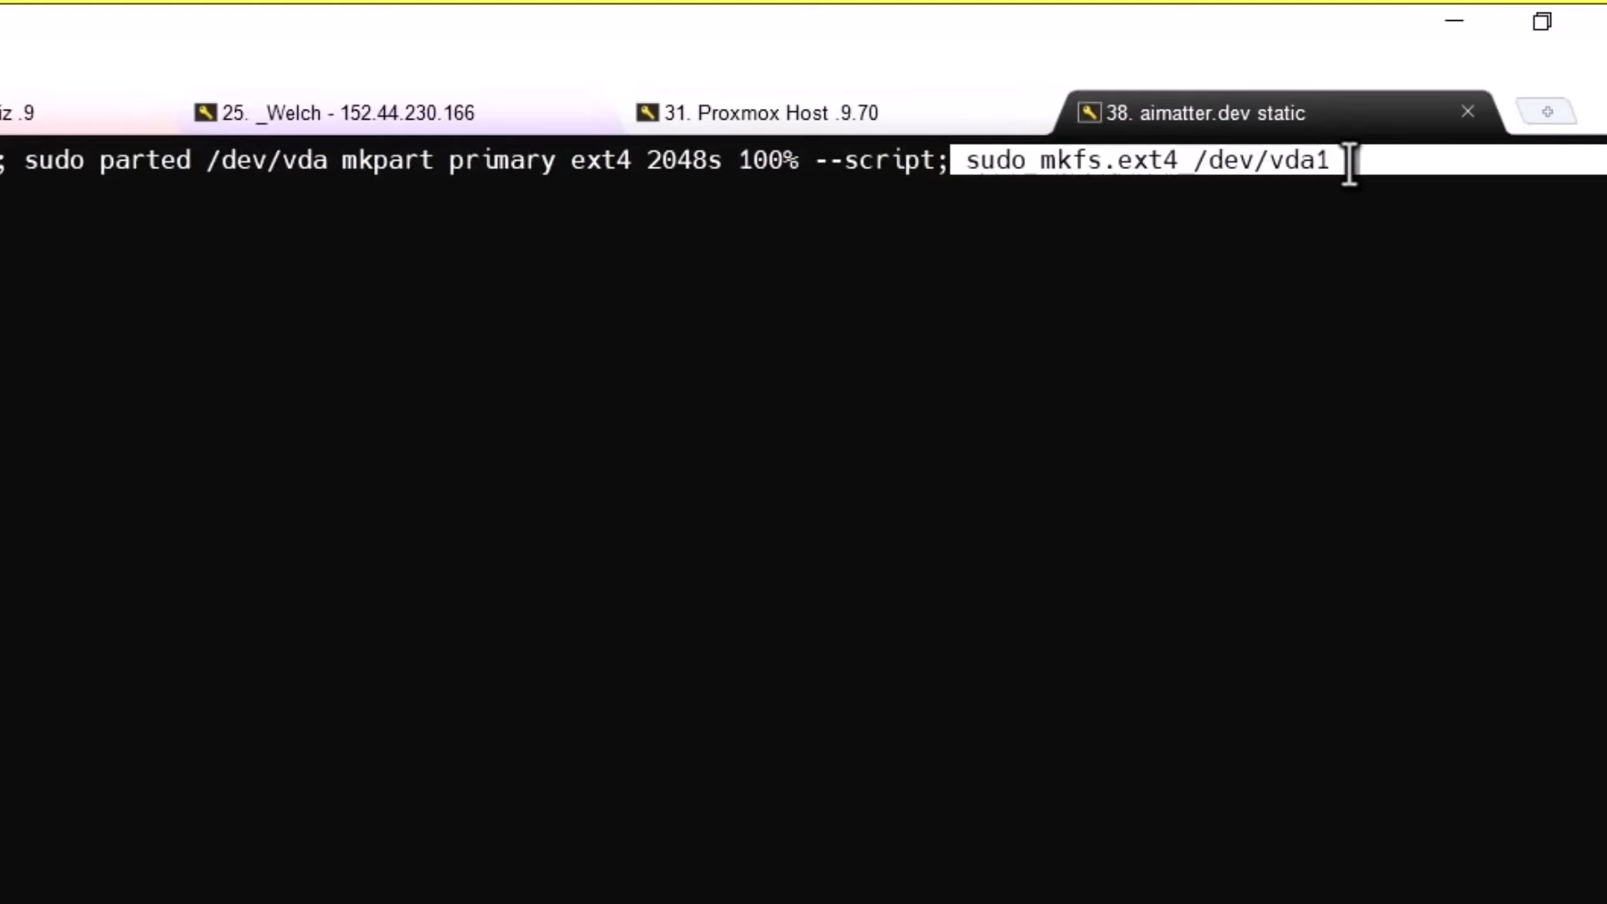
pyautogui.click(1345, 163)
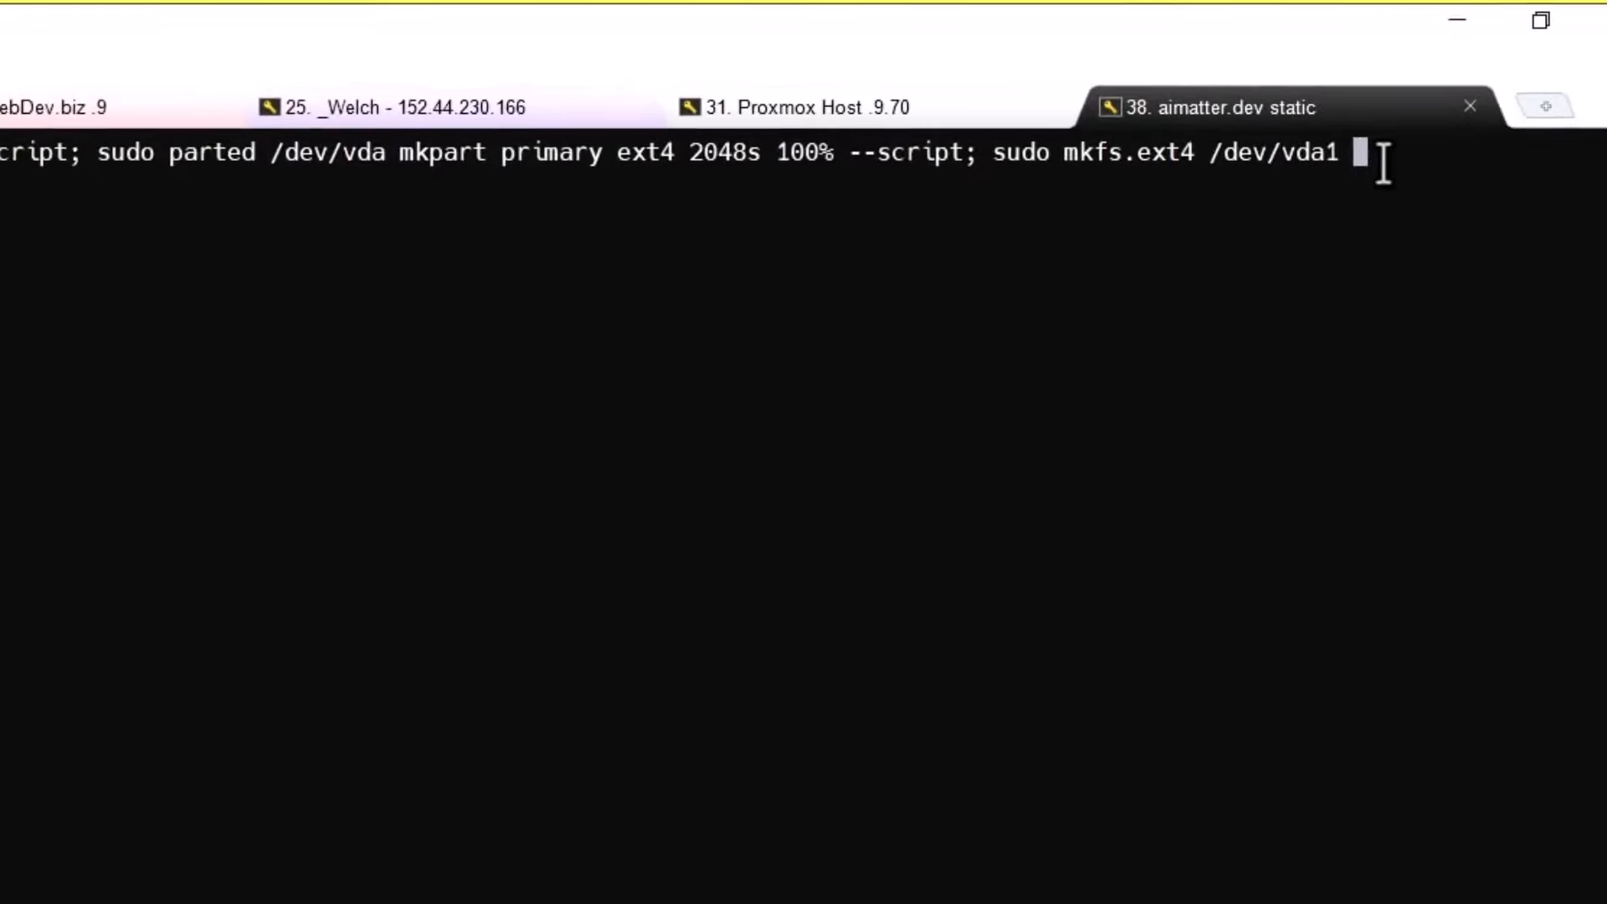
pyautogui.press('Return')
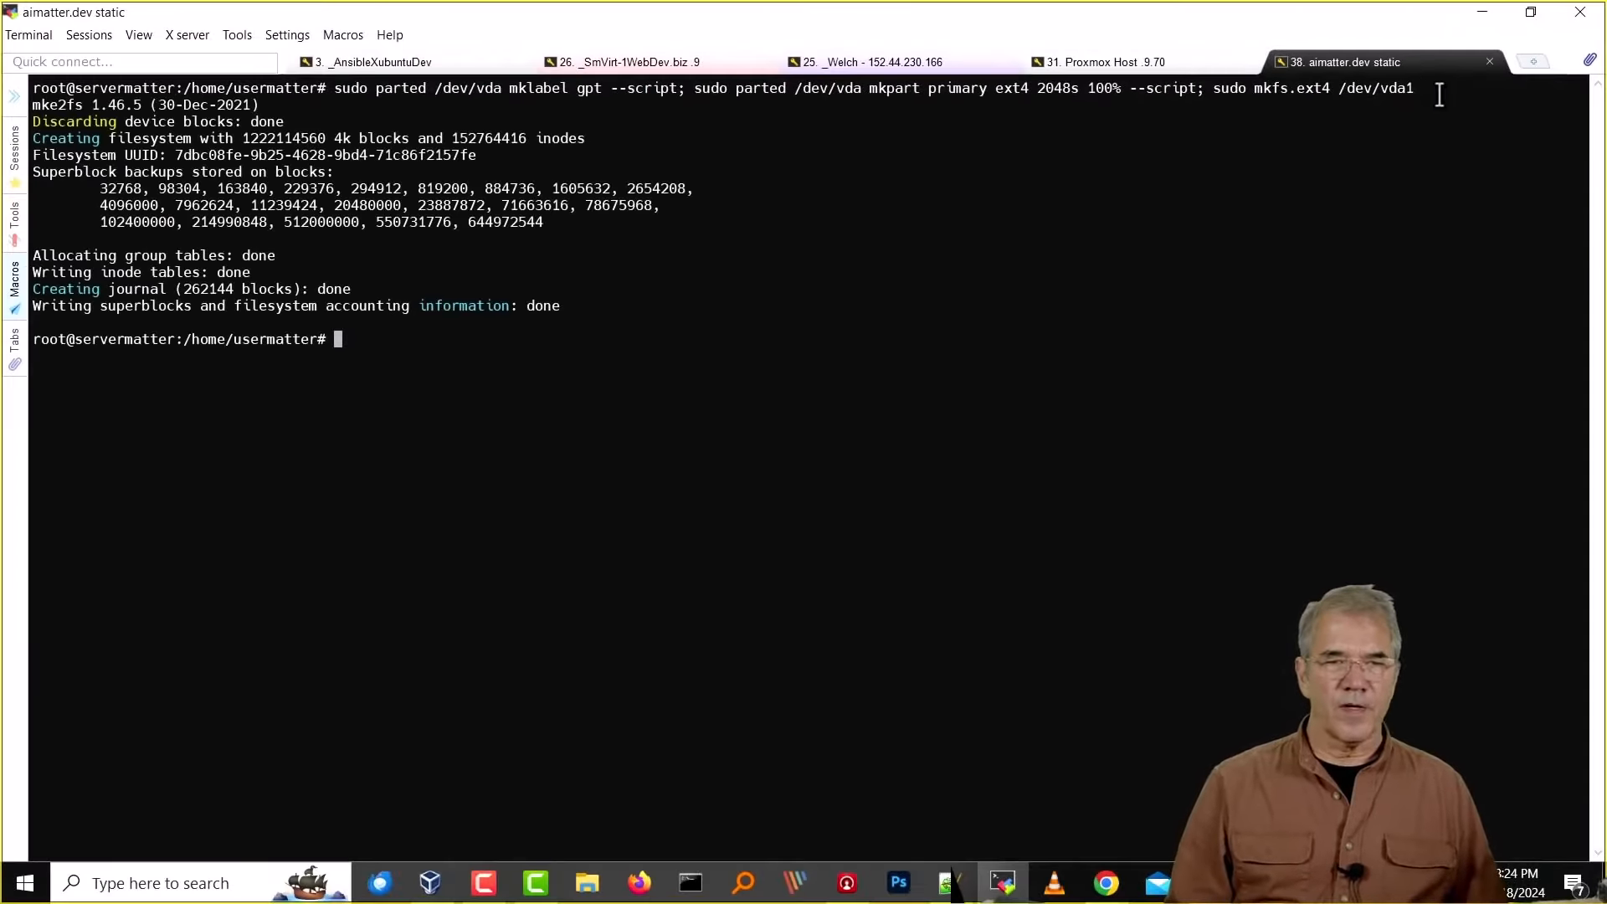
# List the virtio disk and its partition with fdisk -l | grep vda and check the /dev/vda1 entry.
pyautogui.write('fdisk -l | grep')
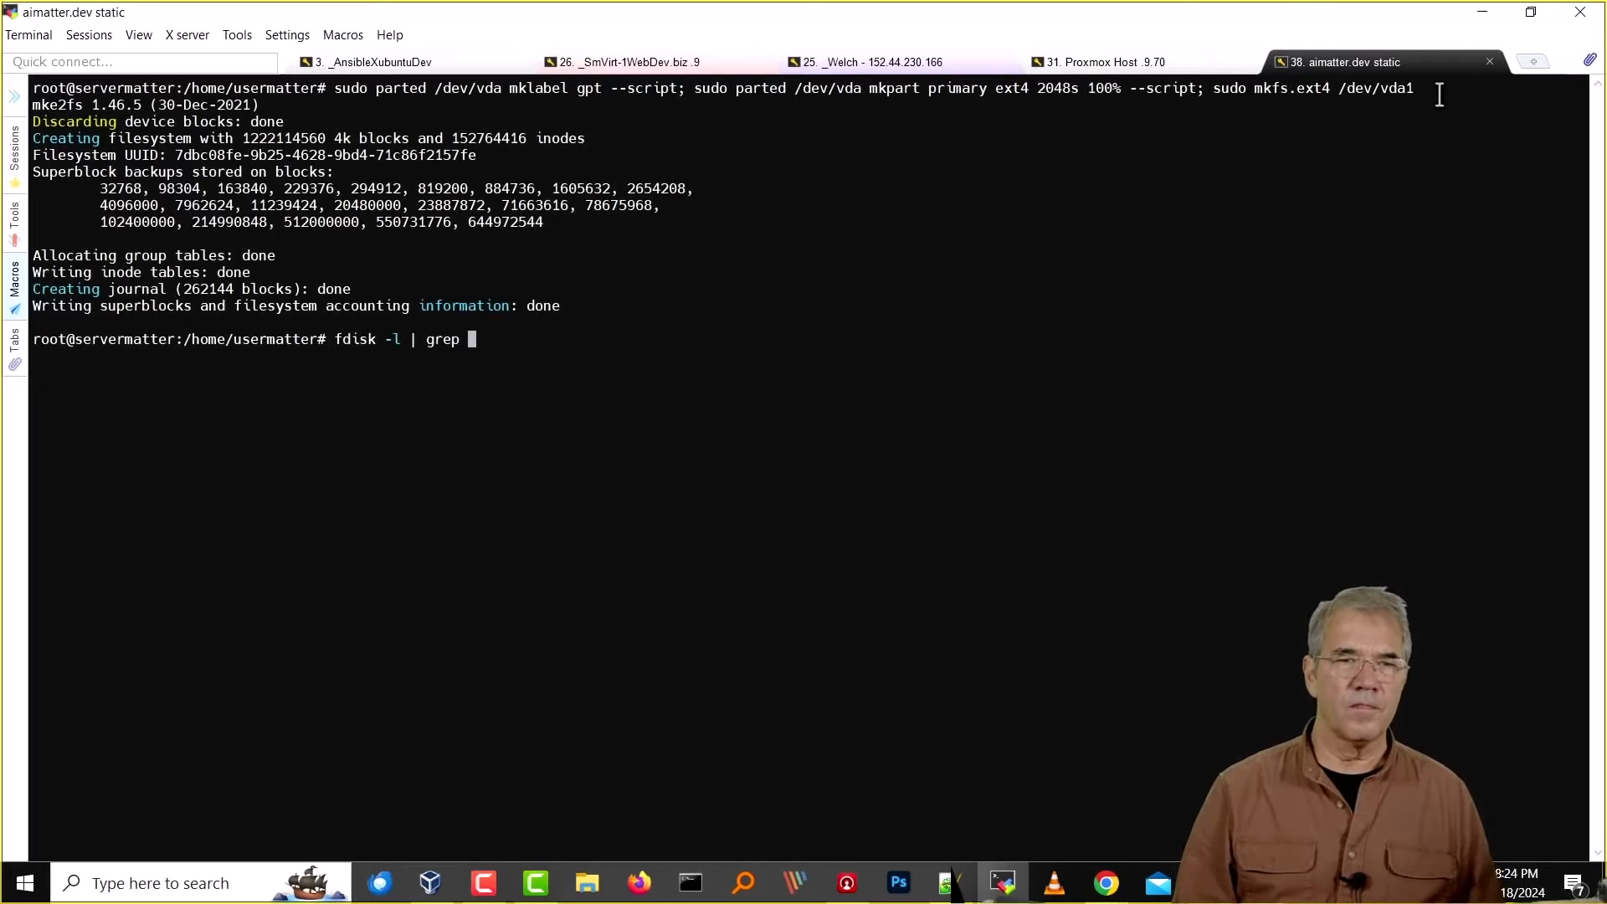
pyautogui.write(' vda')
pyautogui.press('Return')
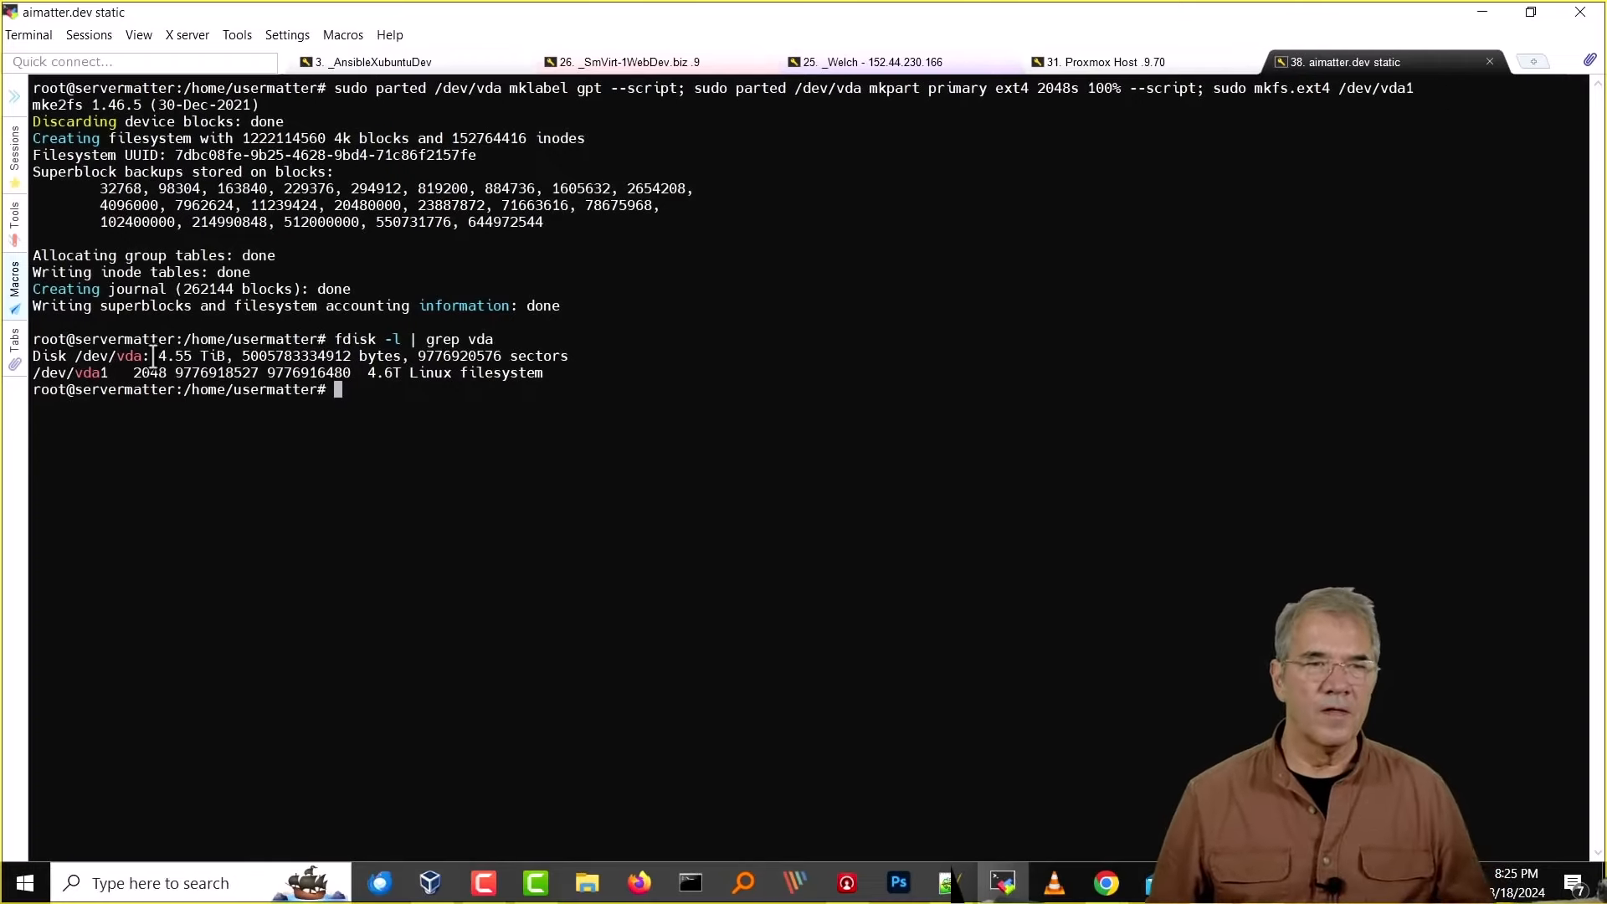
pyautogui.moveTo(100, 367); pyautogui.dragTo(580, 376)
pyautogui.click(588, 375)
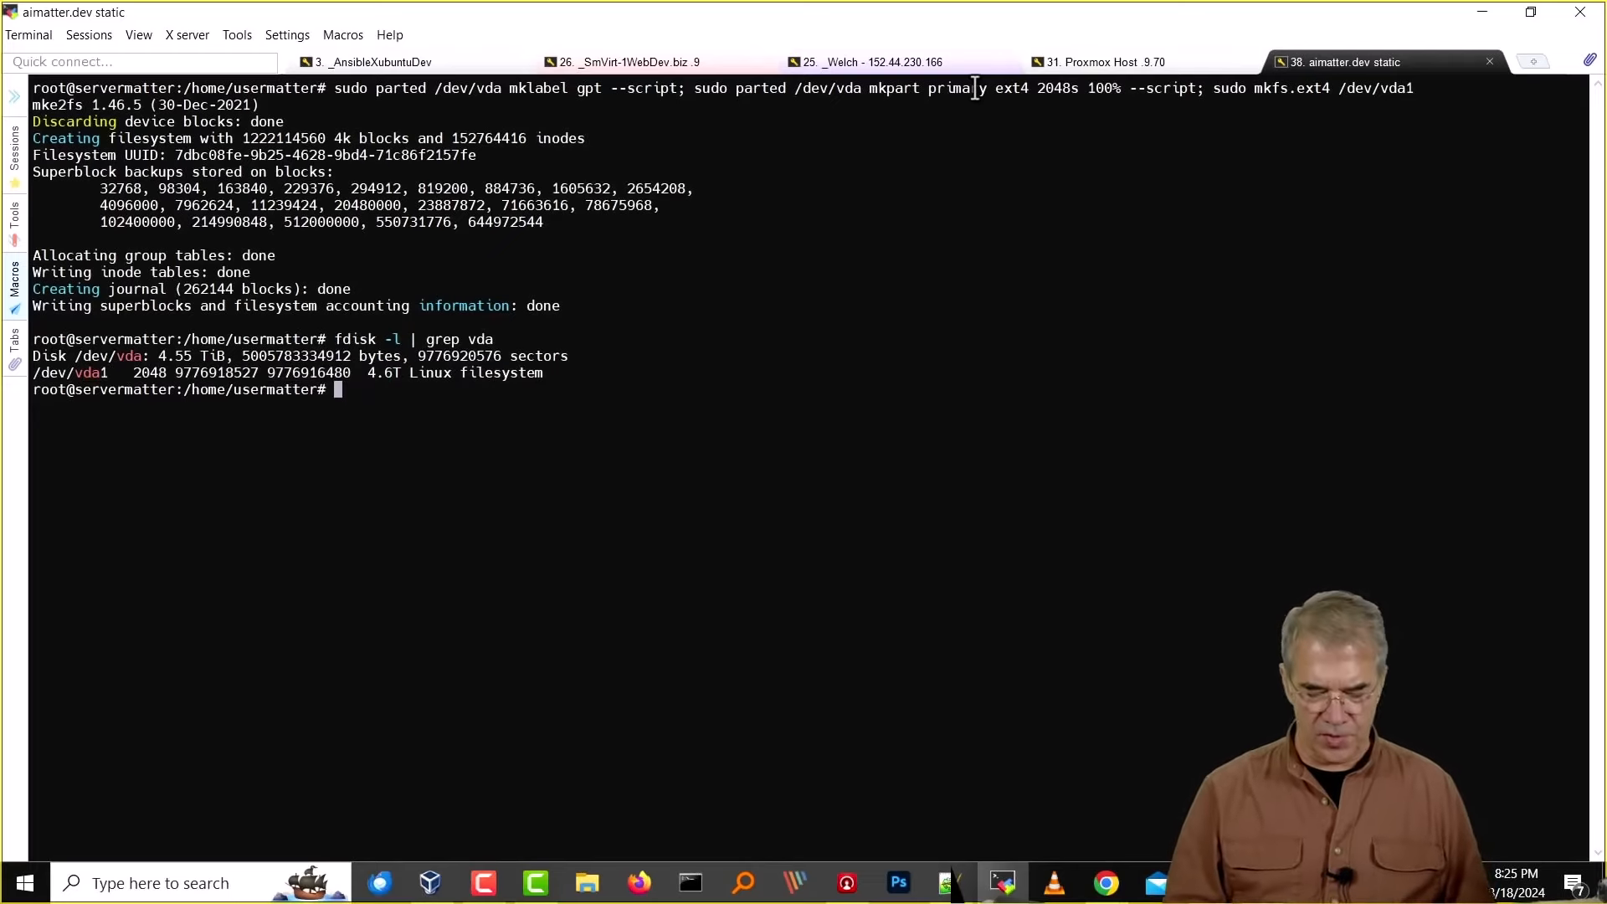
# List the contents of the mount directory with ls -l /SM_BACKUP.
pyautogui.write('/')
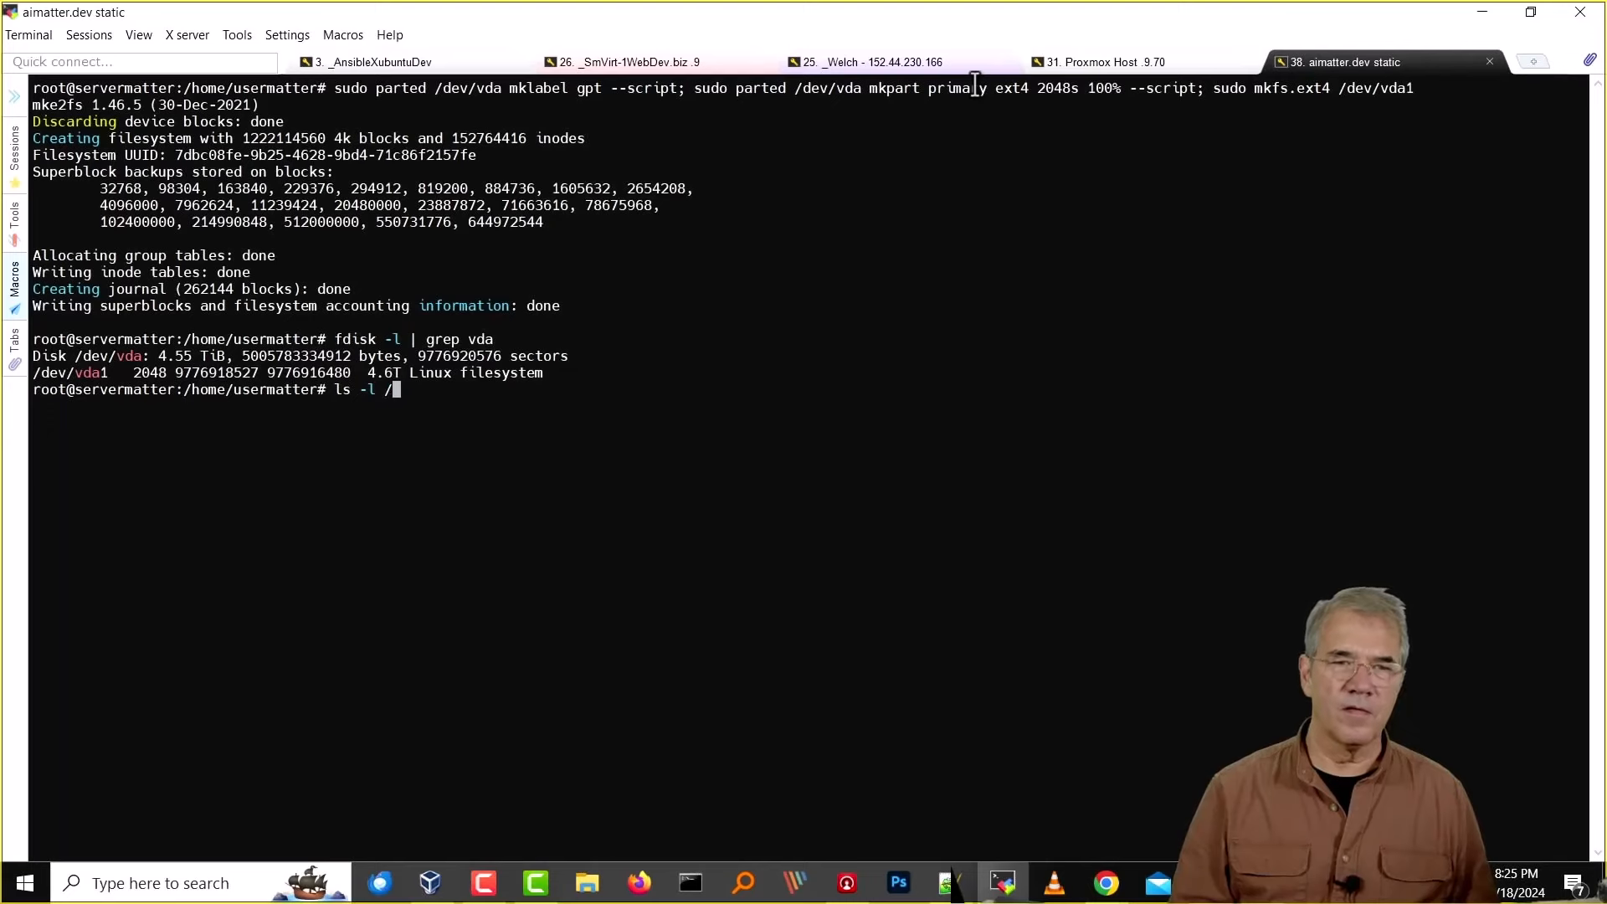
pyautogui.write('SM_B')
pyautogui.press('Tab')
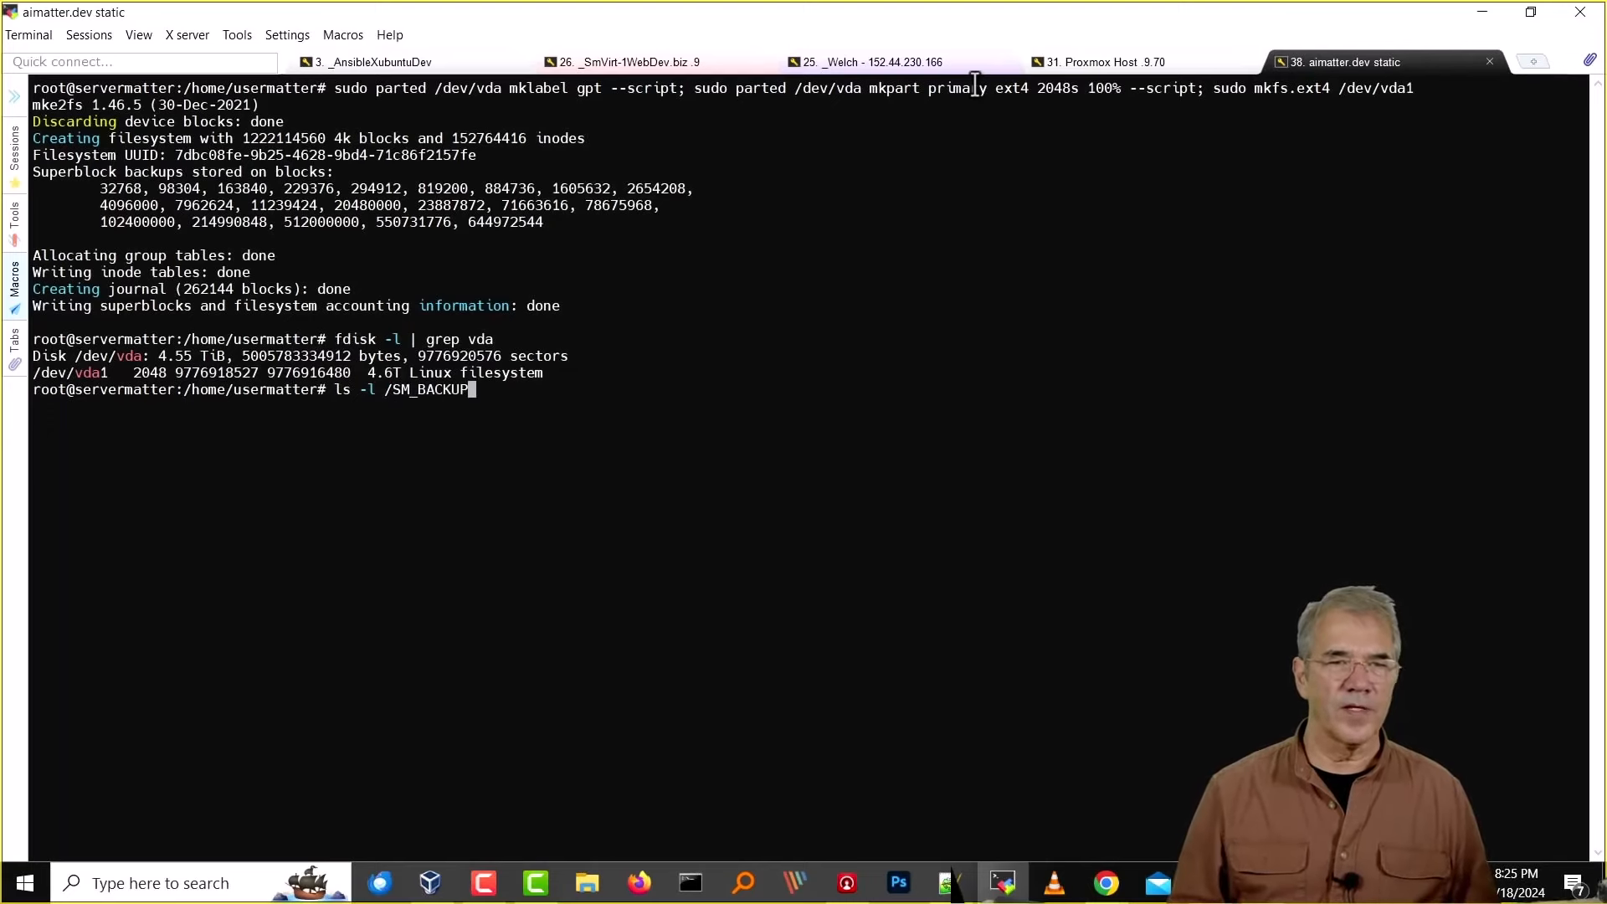
pyautogui.press('Return')
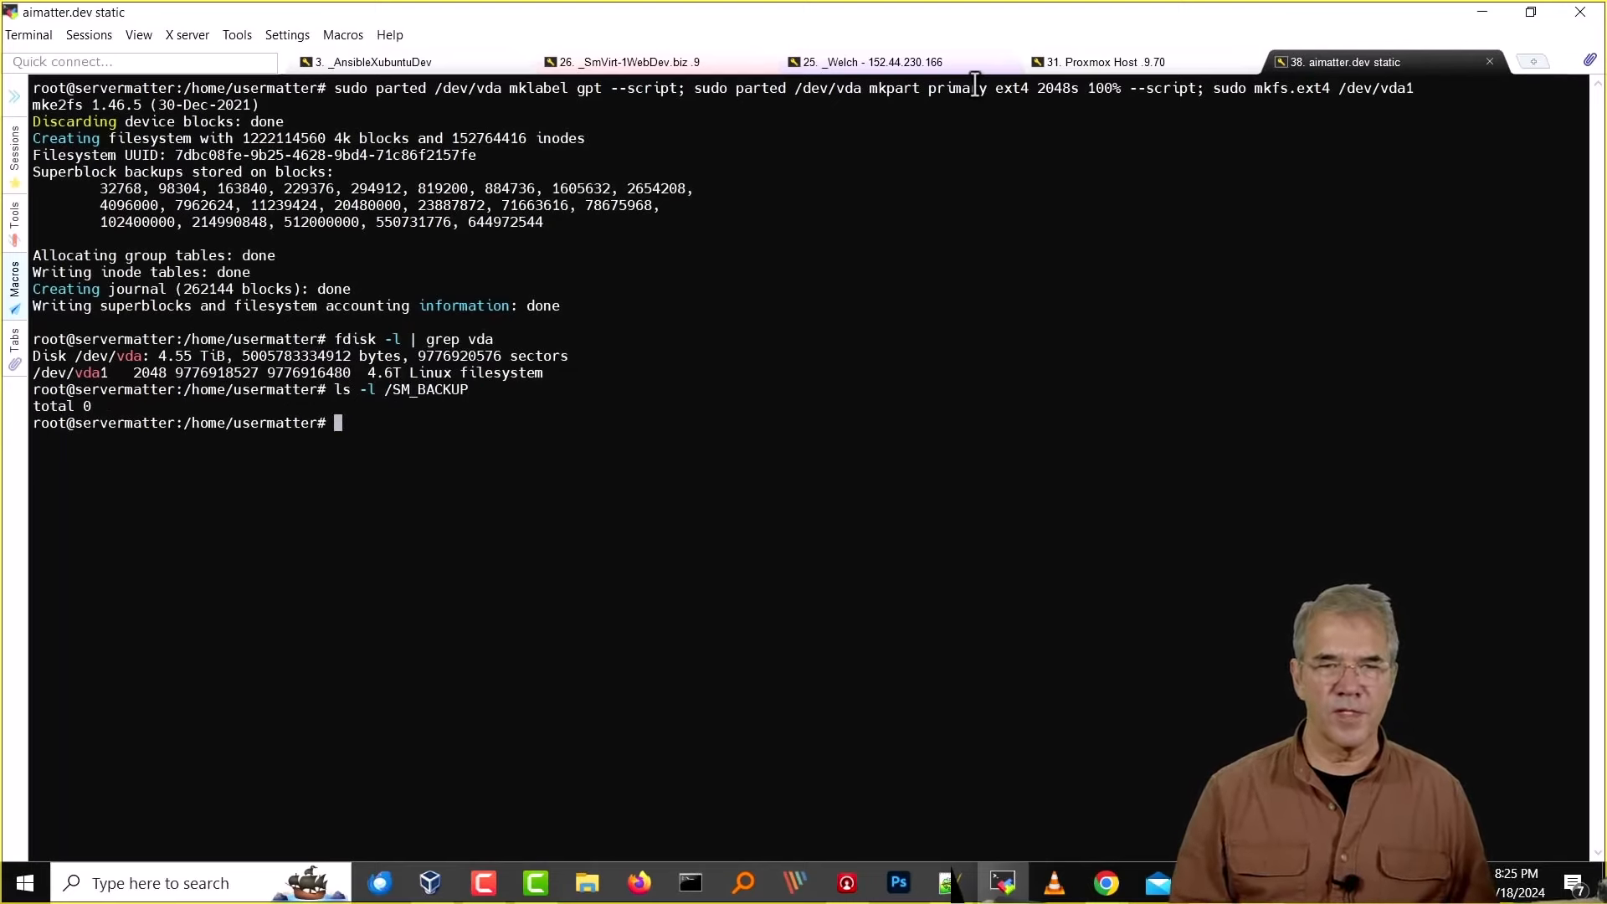
# Mount the new partition /dev/vda1 on the /SM_BACKUP directory.
pyautogui.write('mount /')
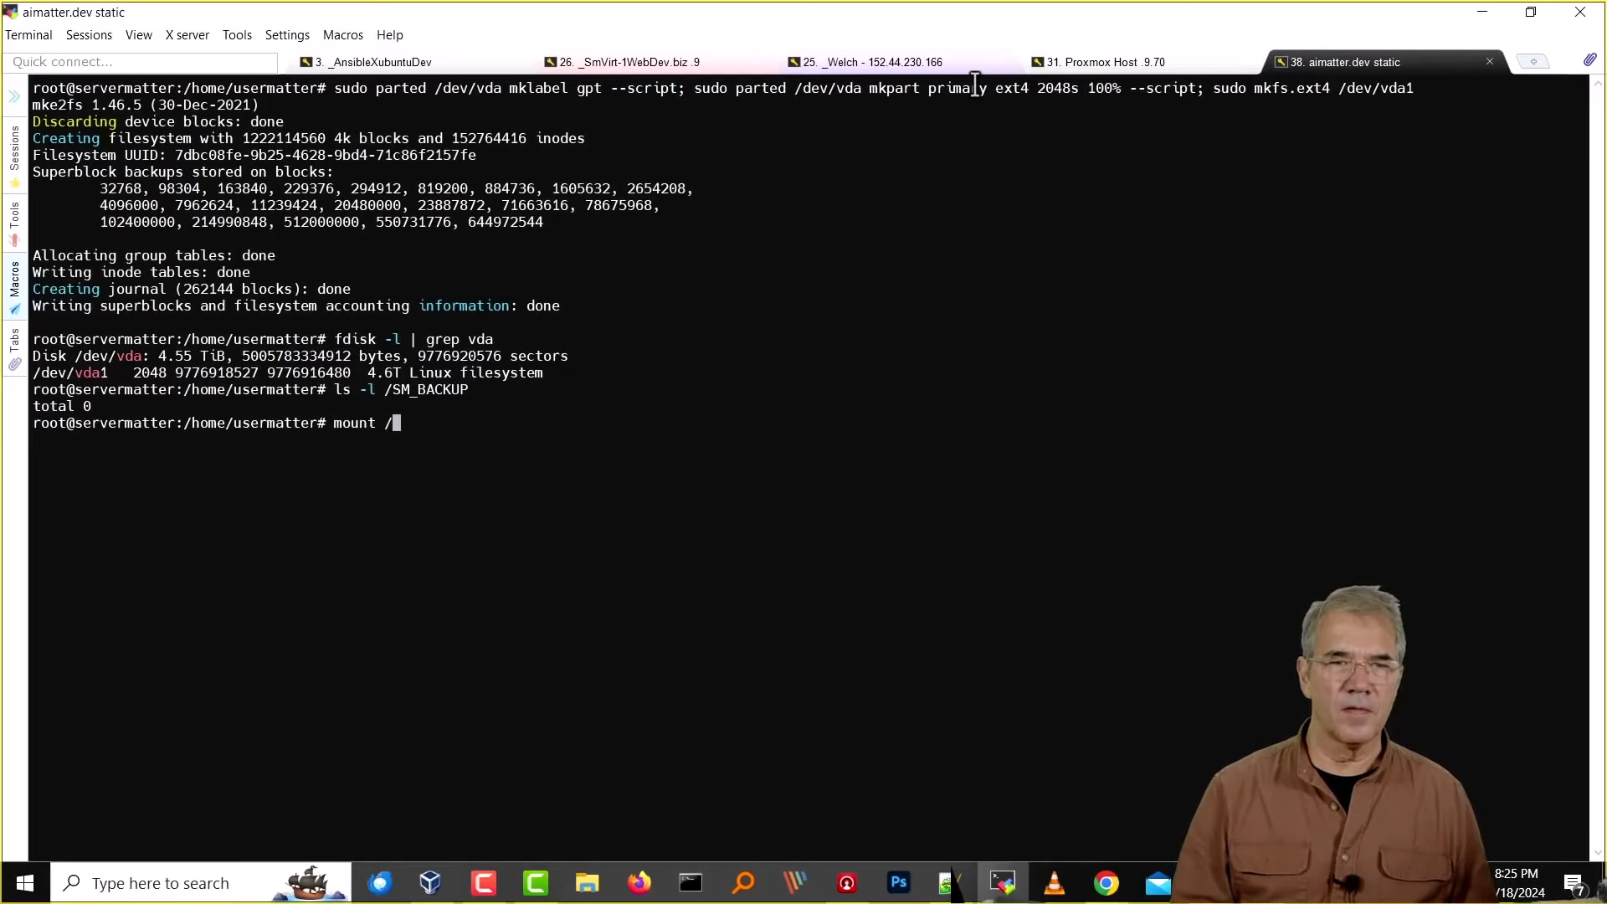
pyautogui.write('dev/vd')
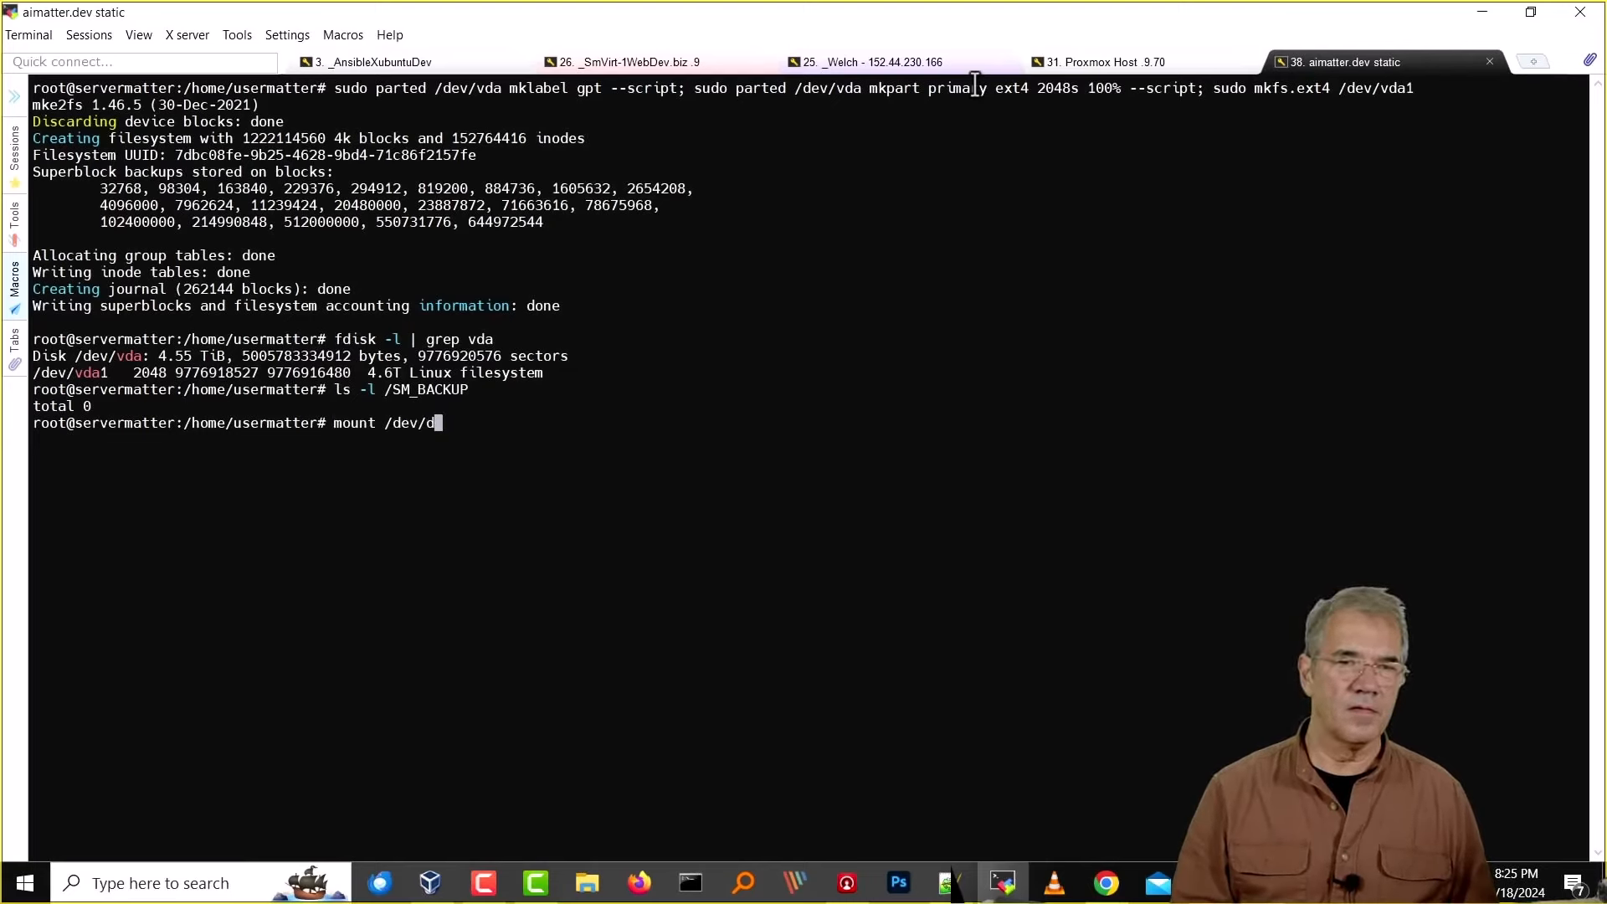
pyautogui.press('BackSpace')
pyautogui.write('vda1 /SM_')
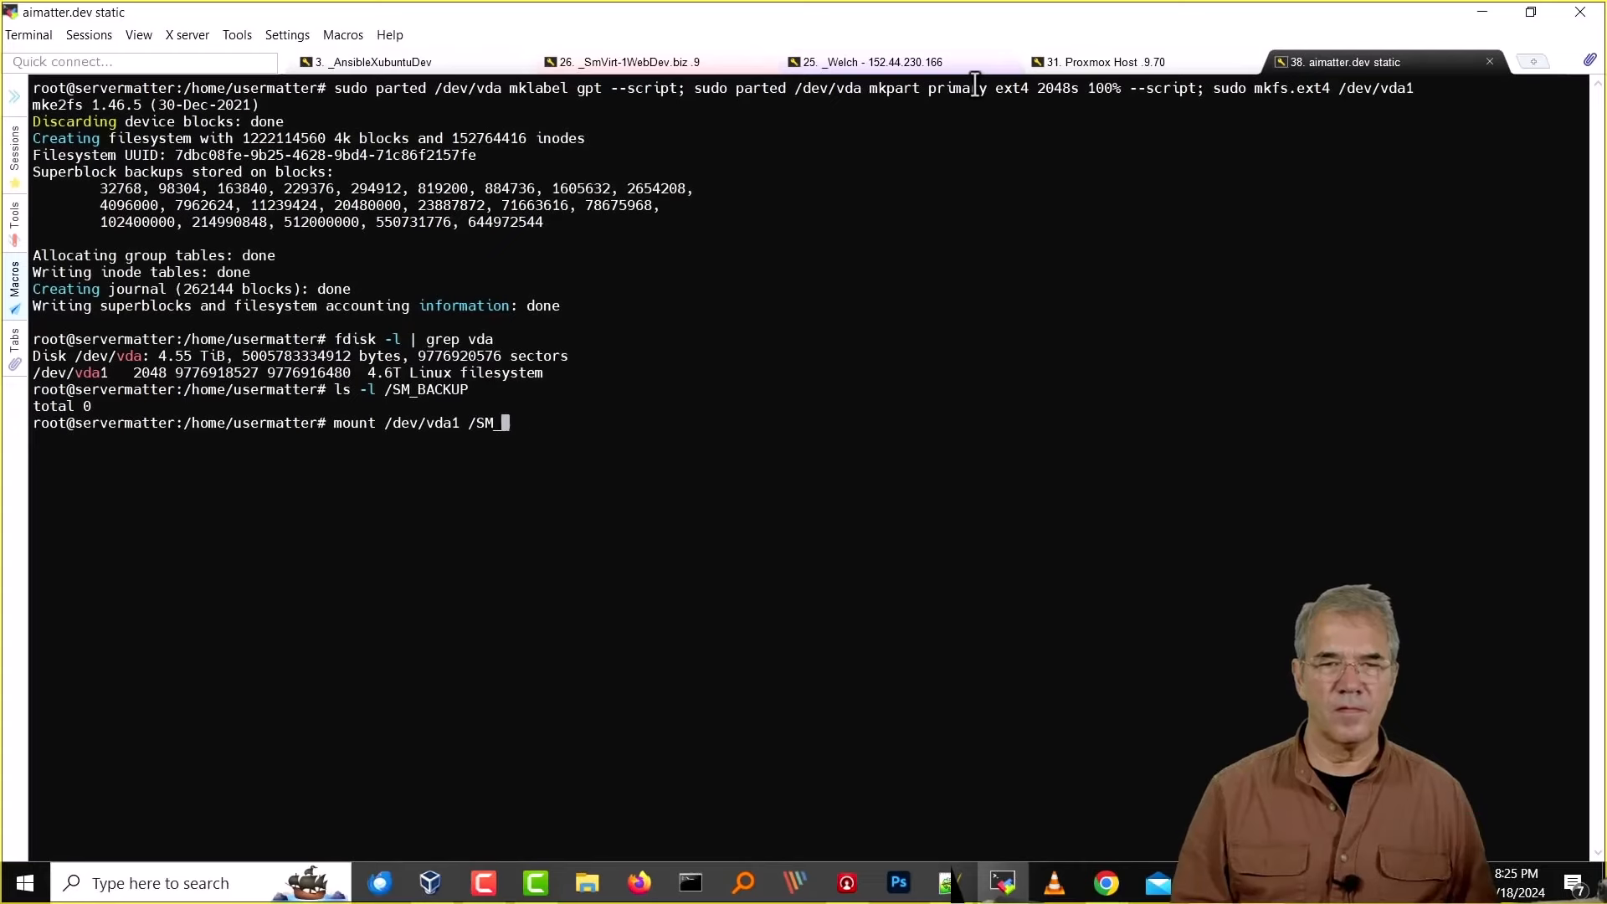
pyautogui.write('B')
pyautogui.press('Tab')
pyautogui.press('Return')
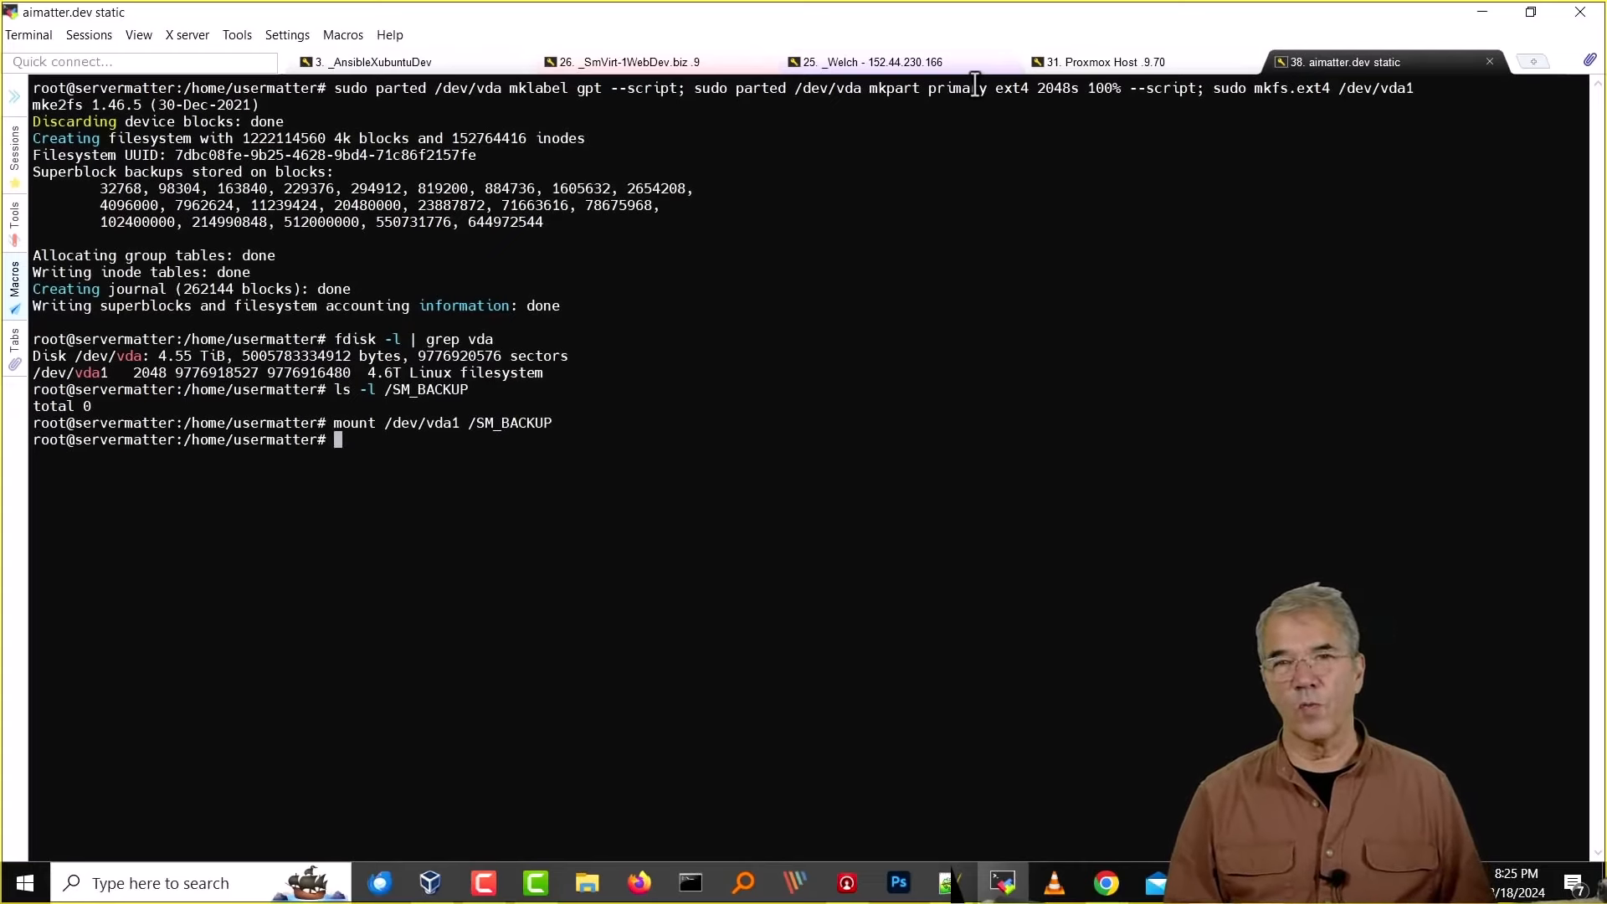
# List the contents of /SM_BACKUP in long format again to verify the mounted partition.
pyautogui.write('ls ')
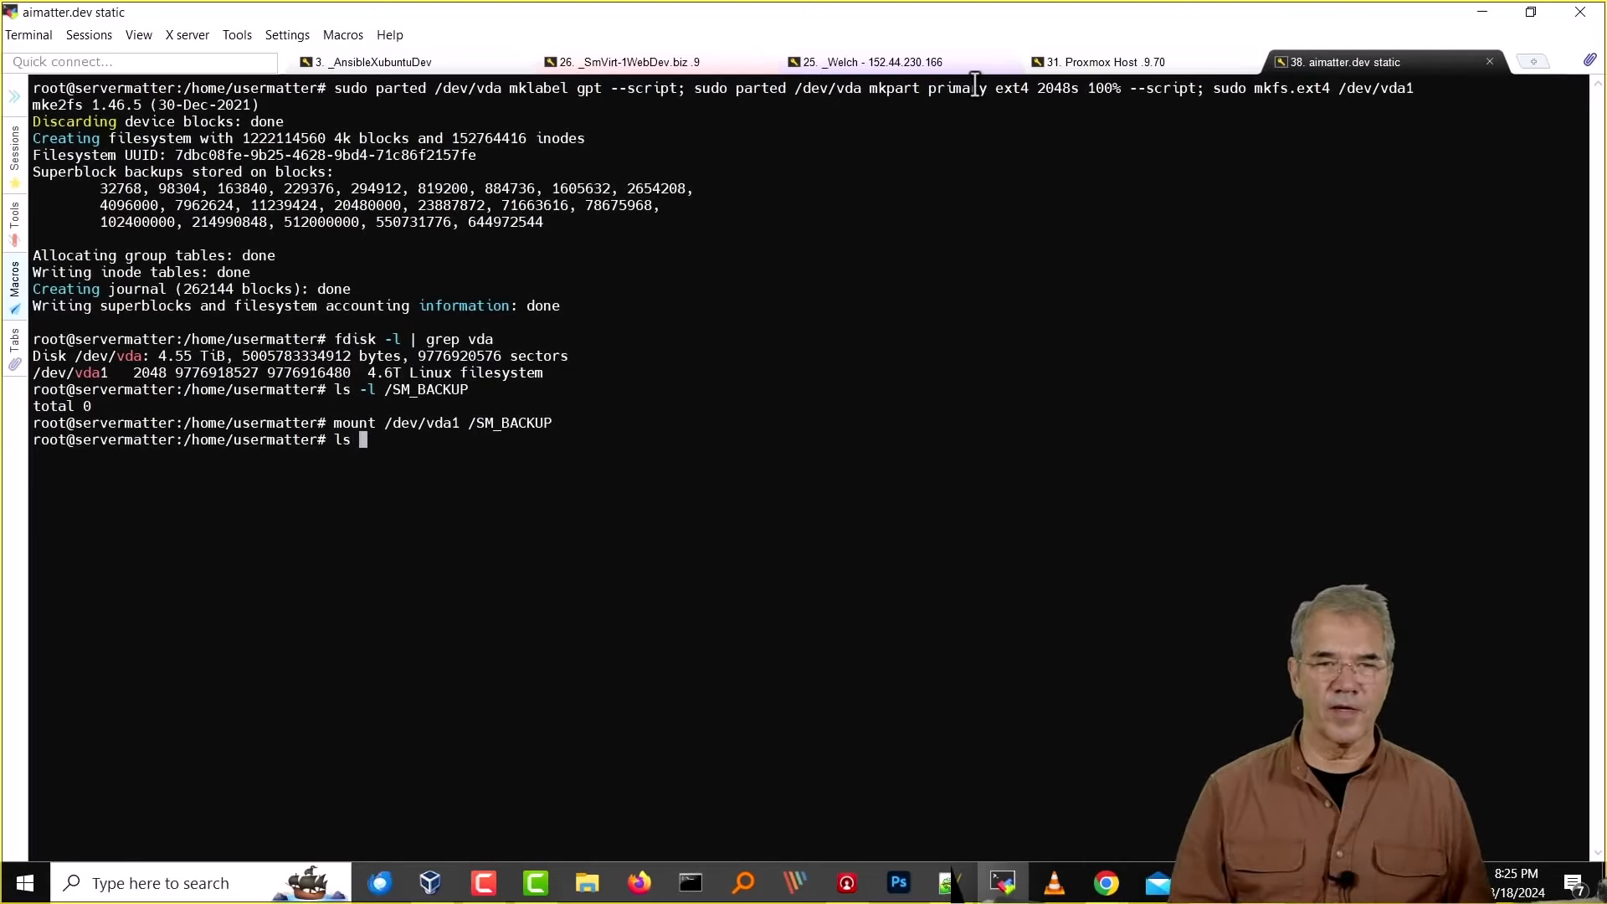
pyautogui.write('-l /SM')
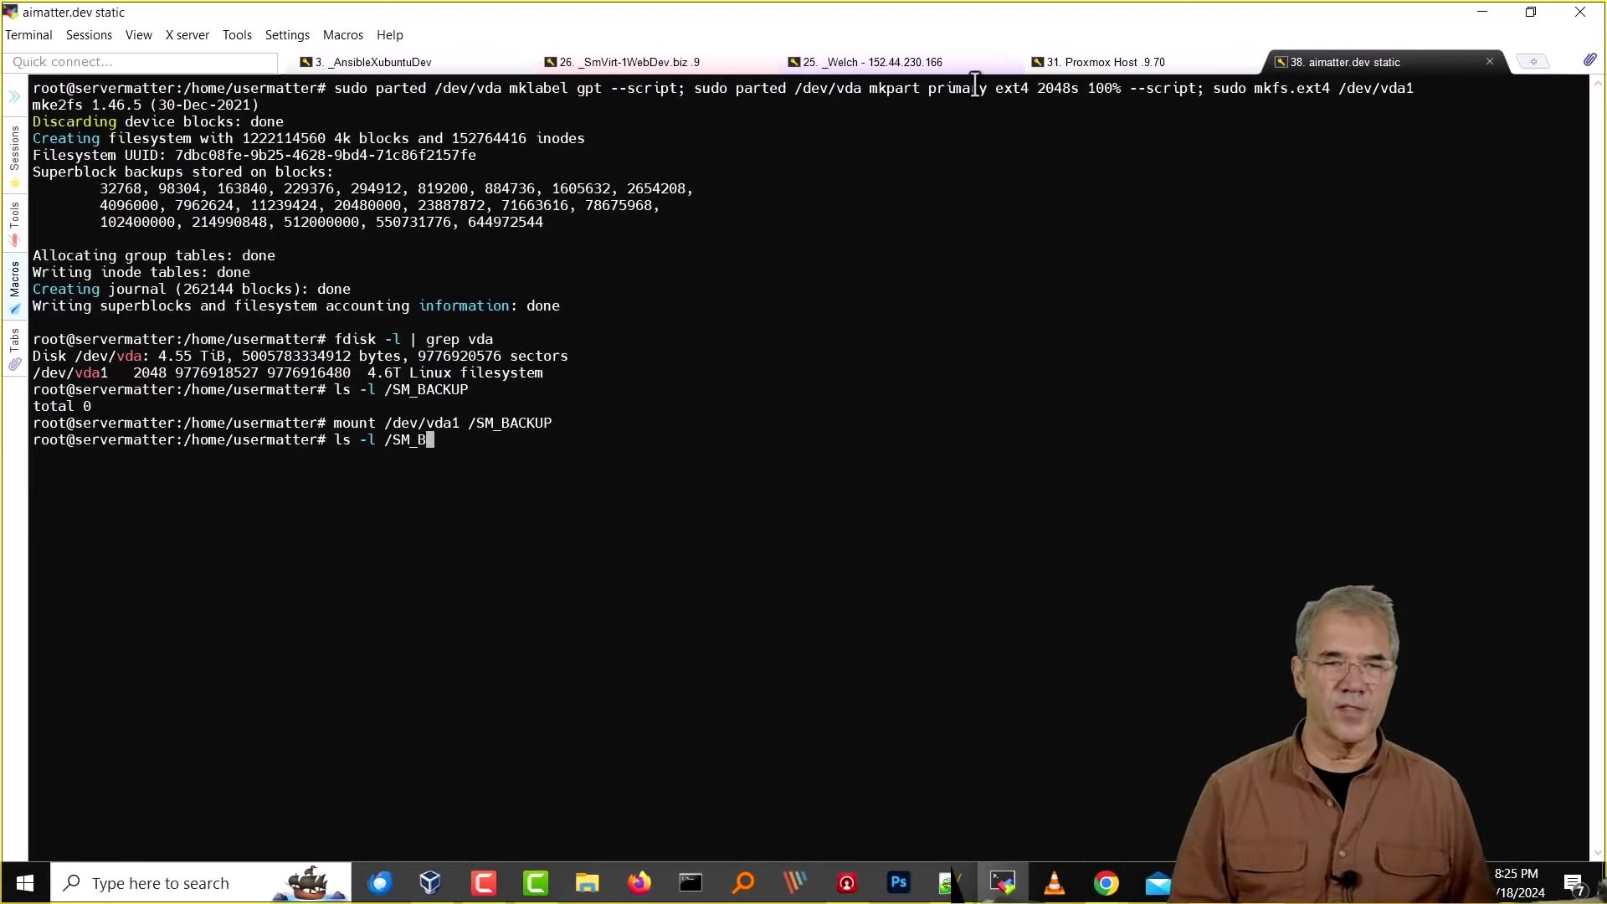
pyautogui.write('_B')
pyautogui.press('Tab')
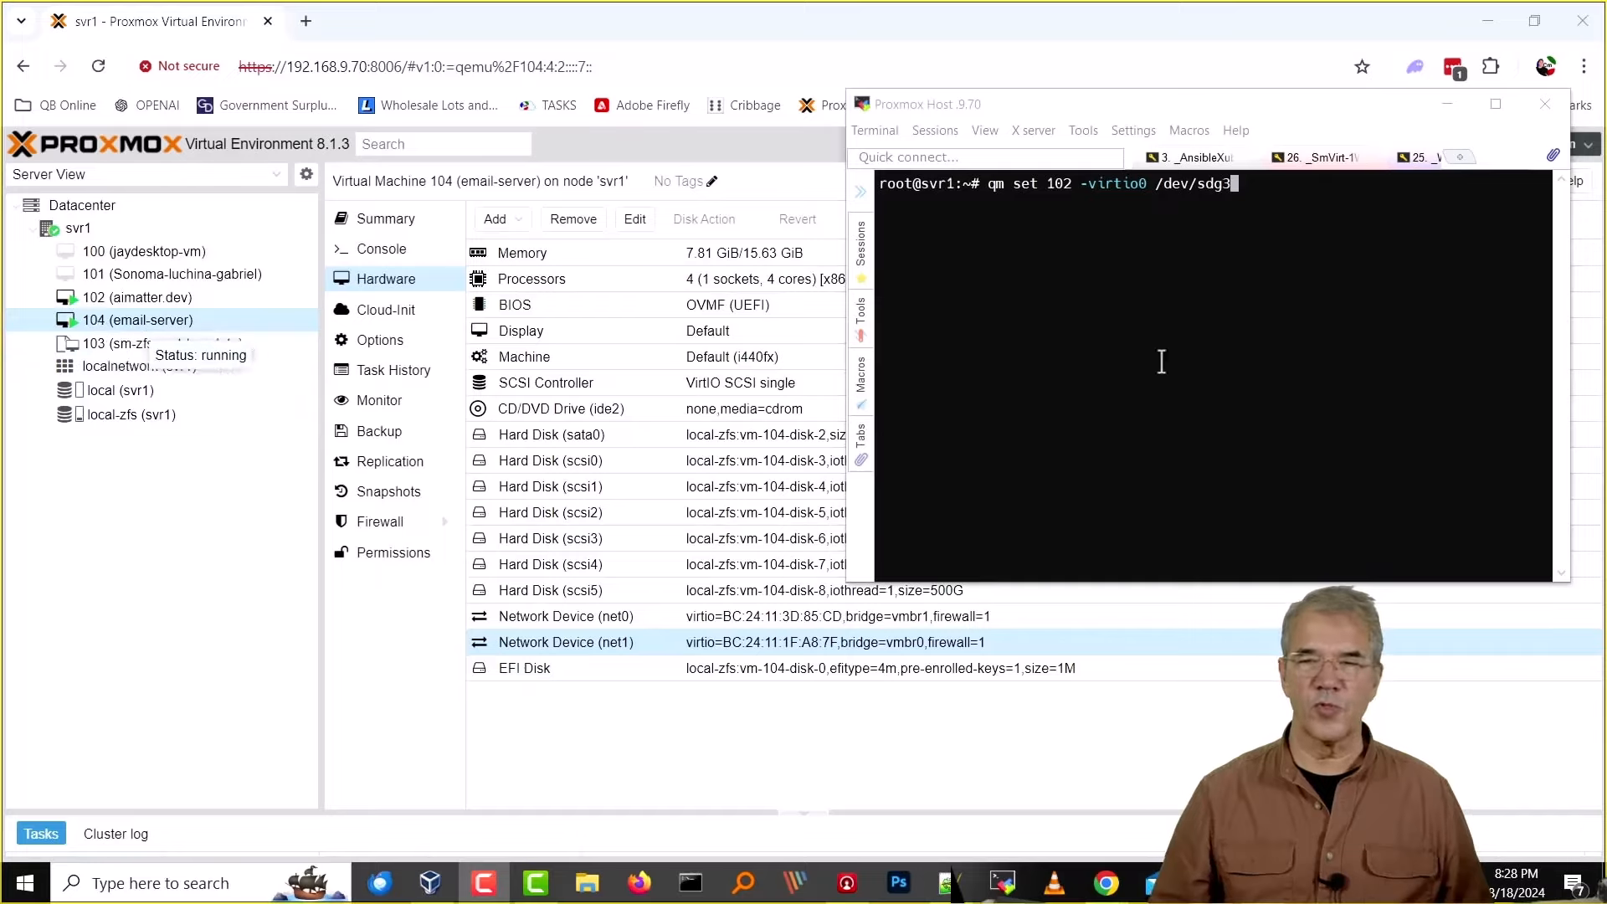
# Edit the pending qm command on the Proxmox host to qm set 104 -virtio0 /dev/sdg1 and run it to attach that partition to VM 104.
pyautogui.press('Left')
pyautogui.press('Left')
pyautogui.press('Left')
pyautogui.press('Left')
pyautogui.press('Left')
pyautogui.press('Left')
pyautogui.press('Left')
pyautogui.press('Left')
pyautogui.press('Left')
pyautogui.press('Left')
pyautogui.press('Left')
pyautogui.press('Left')
pyautogui.press('Left')
pyautogui.press('Left')
pyautogui.press('Left')
pyautogui.press('Left')
pyautogui.press('Left')
pyautogui.press('Left')
pyautogui.press('Left')
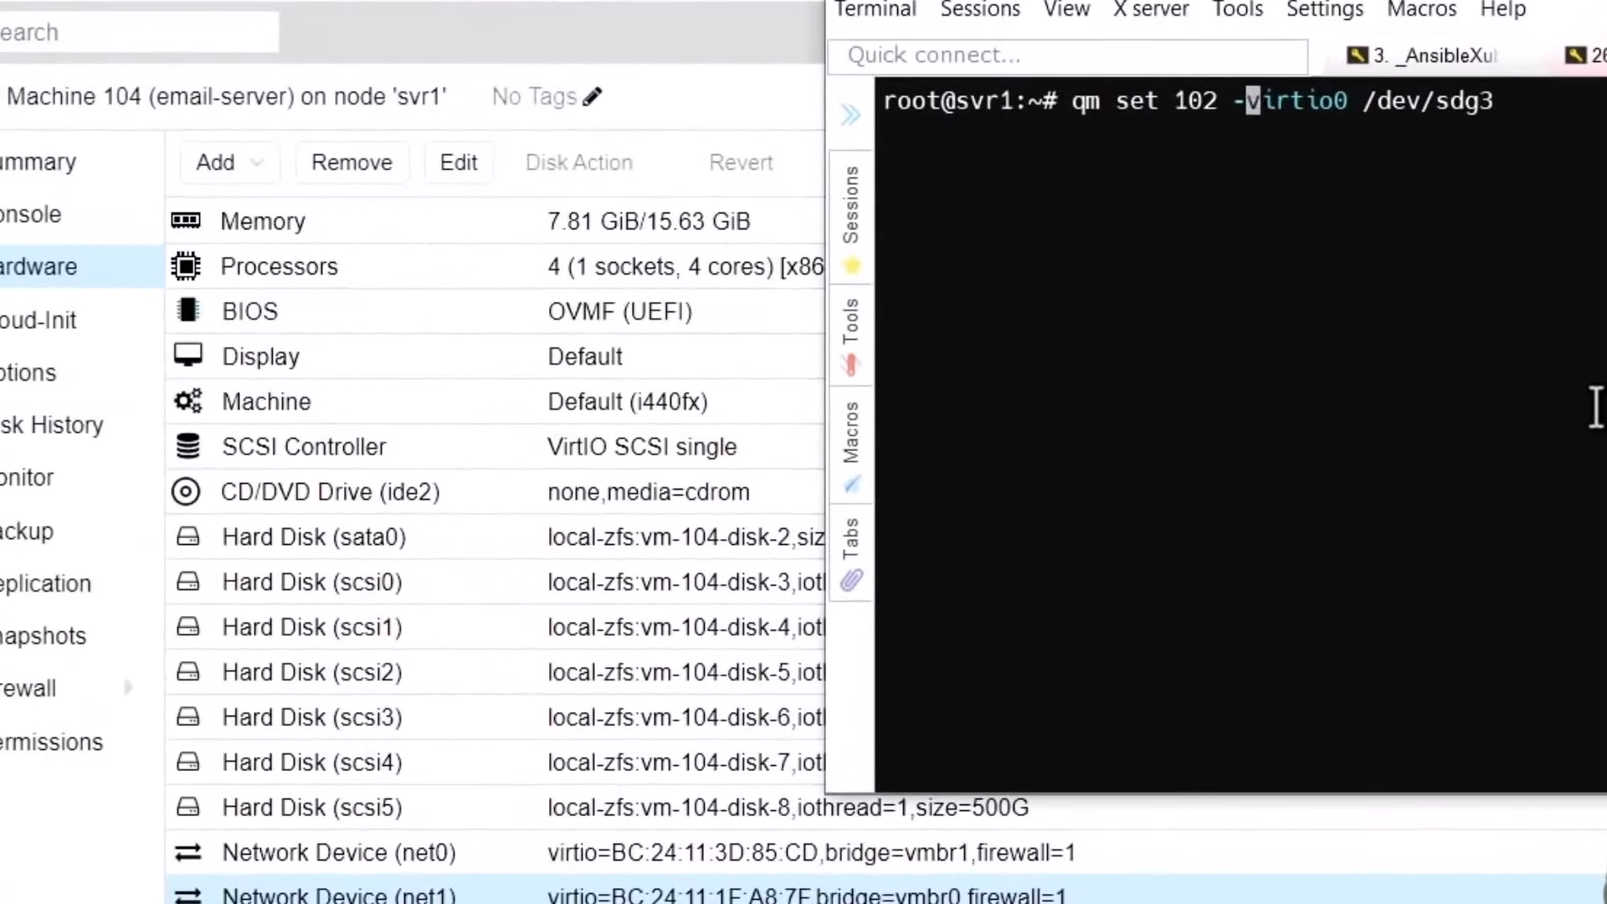
pyautogui.press('Delete')
pyautogui.write('4')
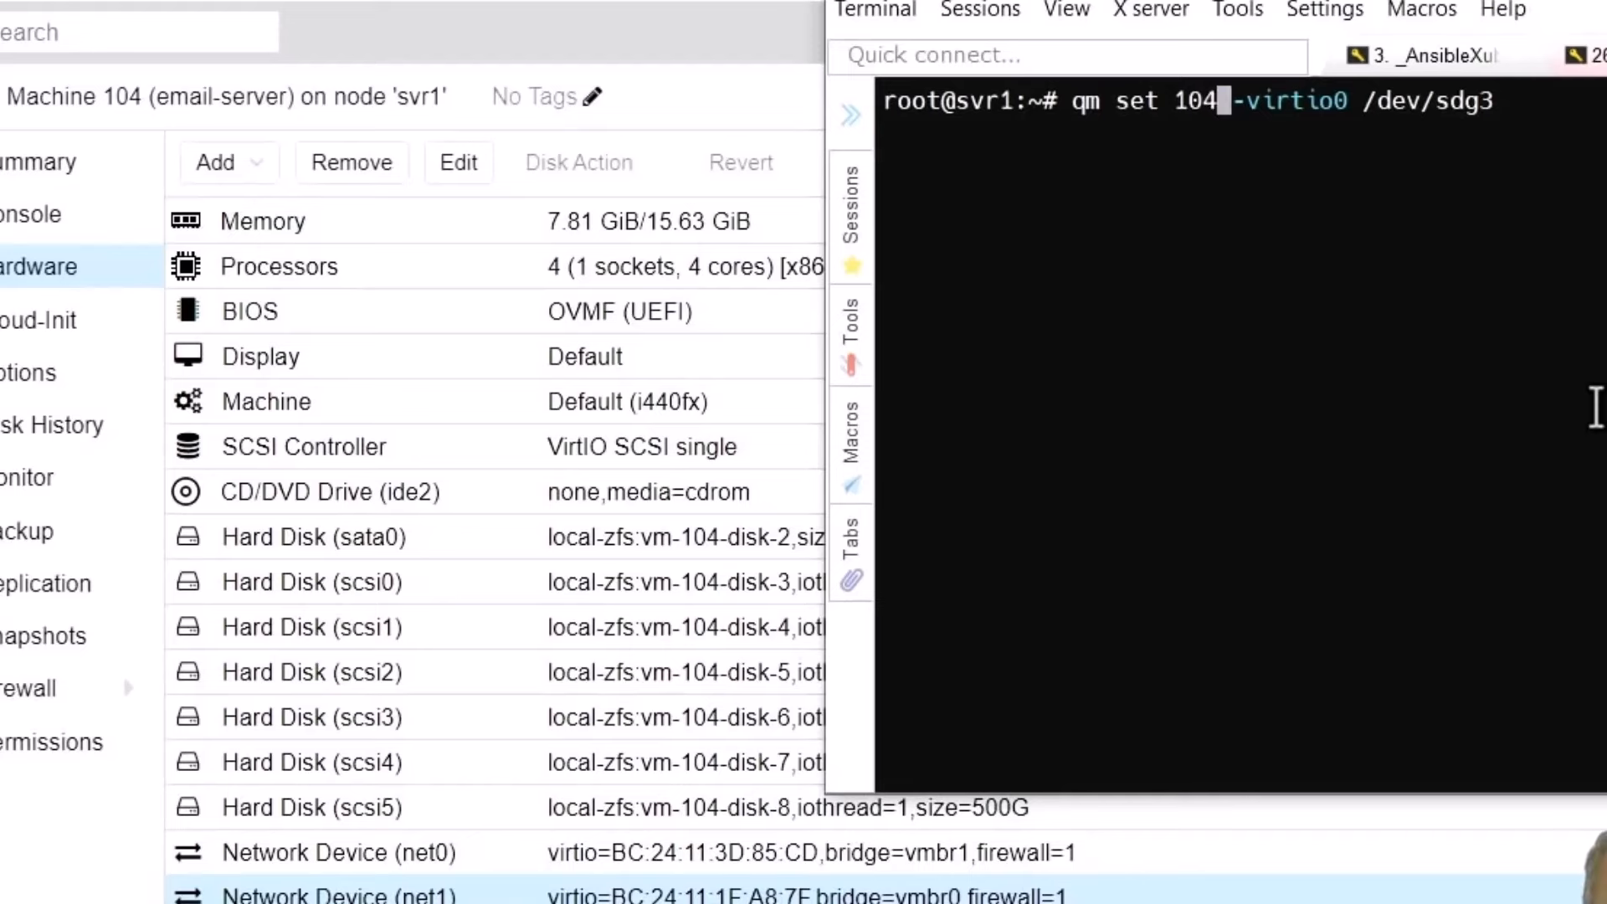
pyautogui.press('End')
pyautogui.press('Left')
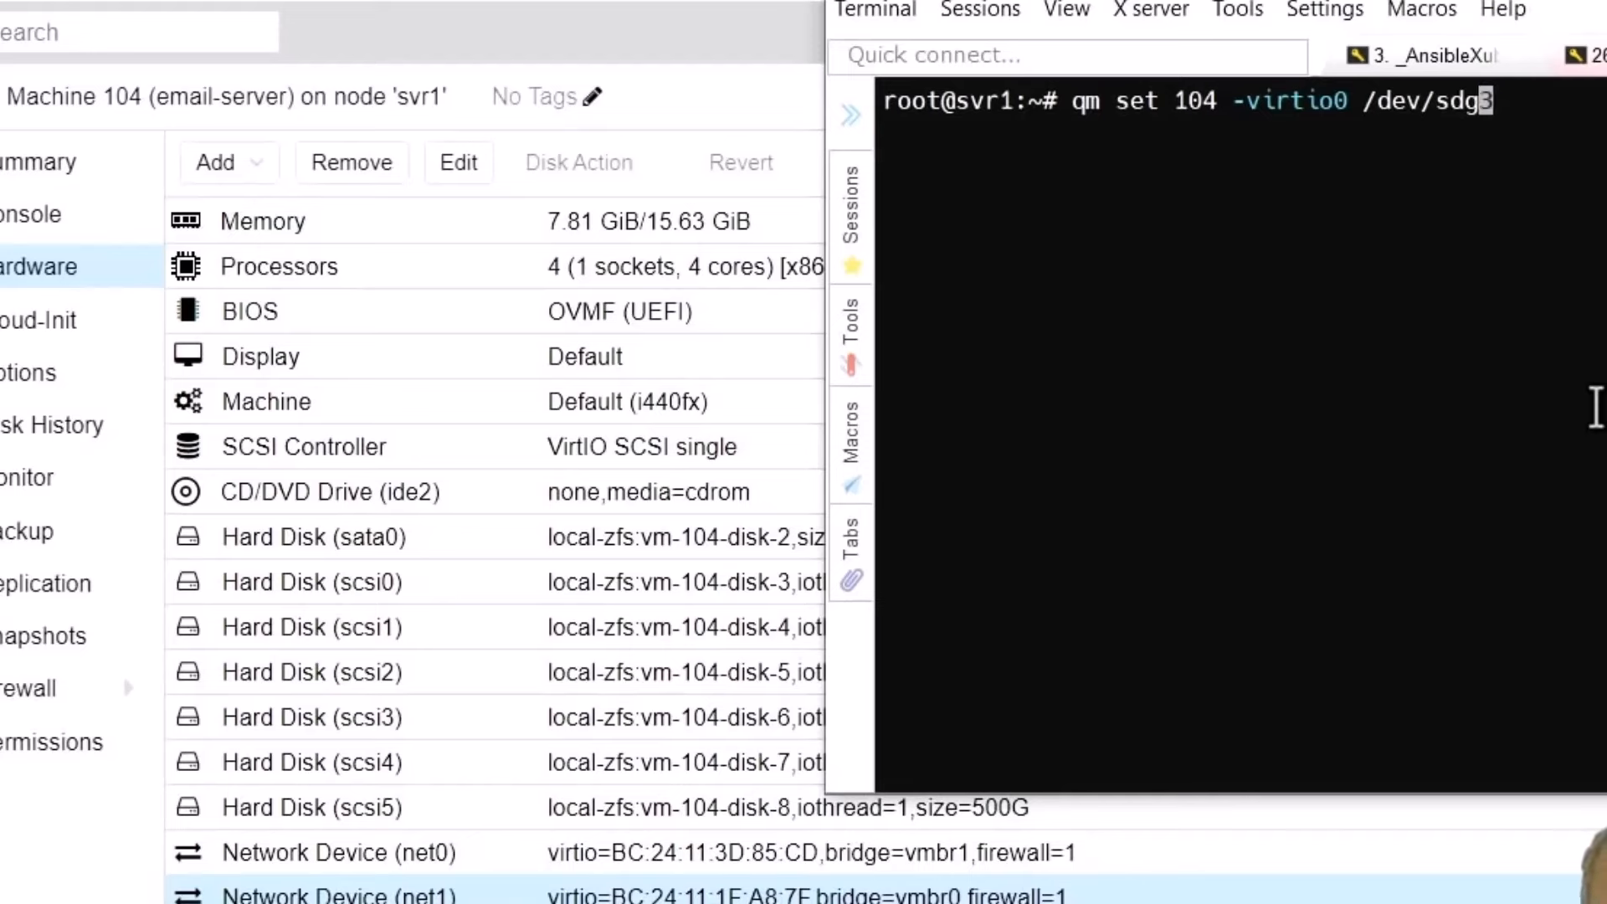
pyautogui.write('1')
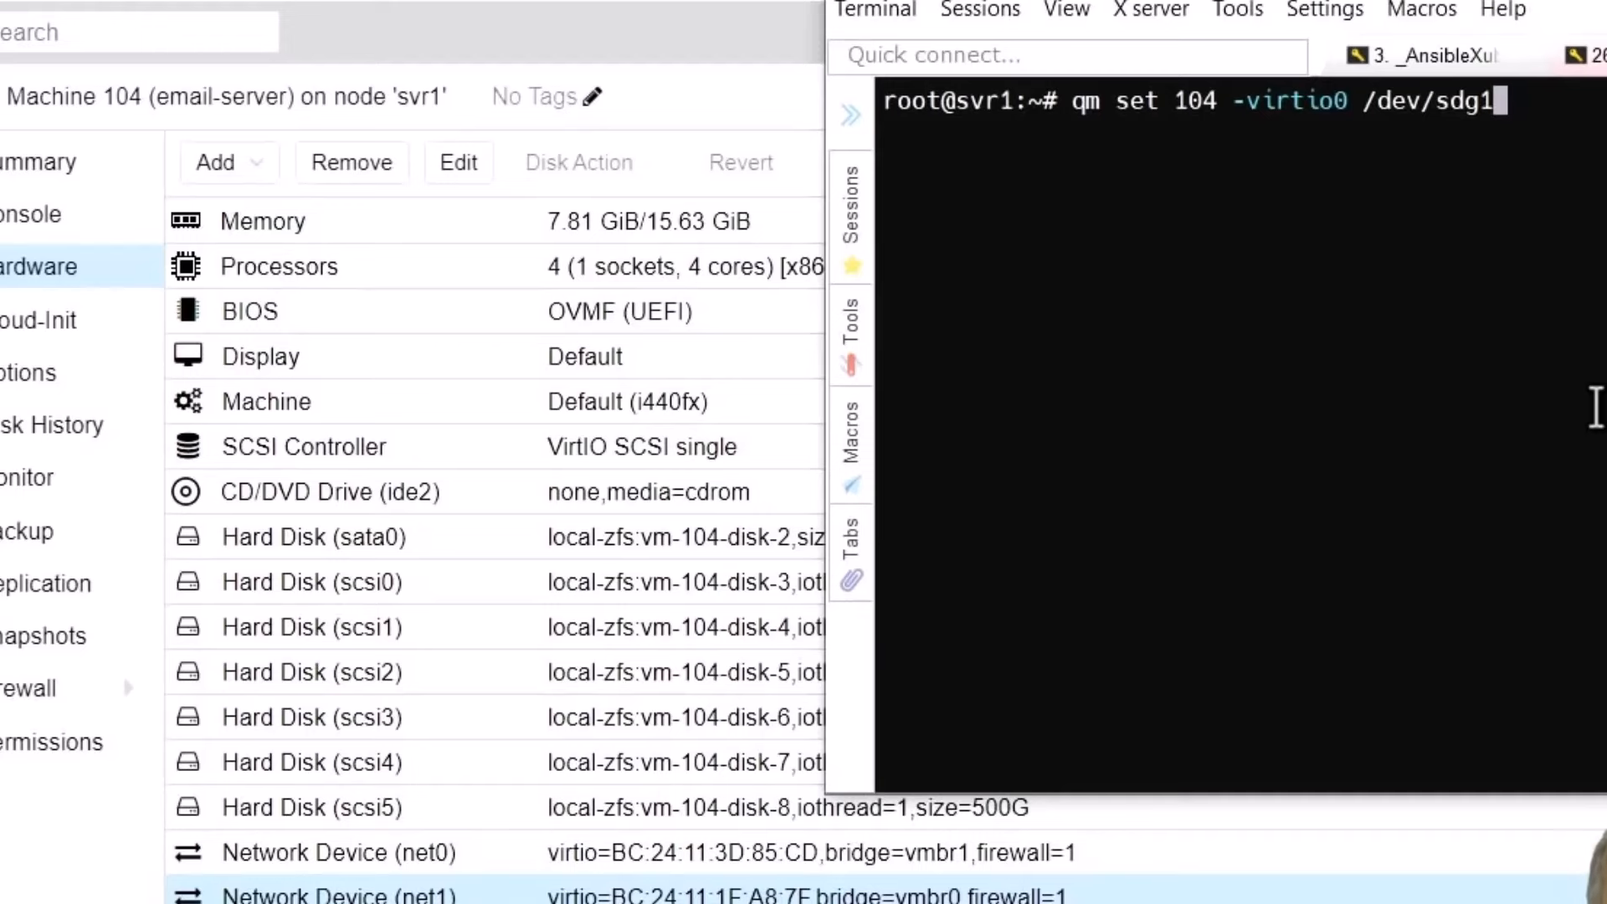
pyautogui.press('Return')
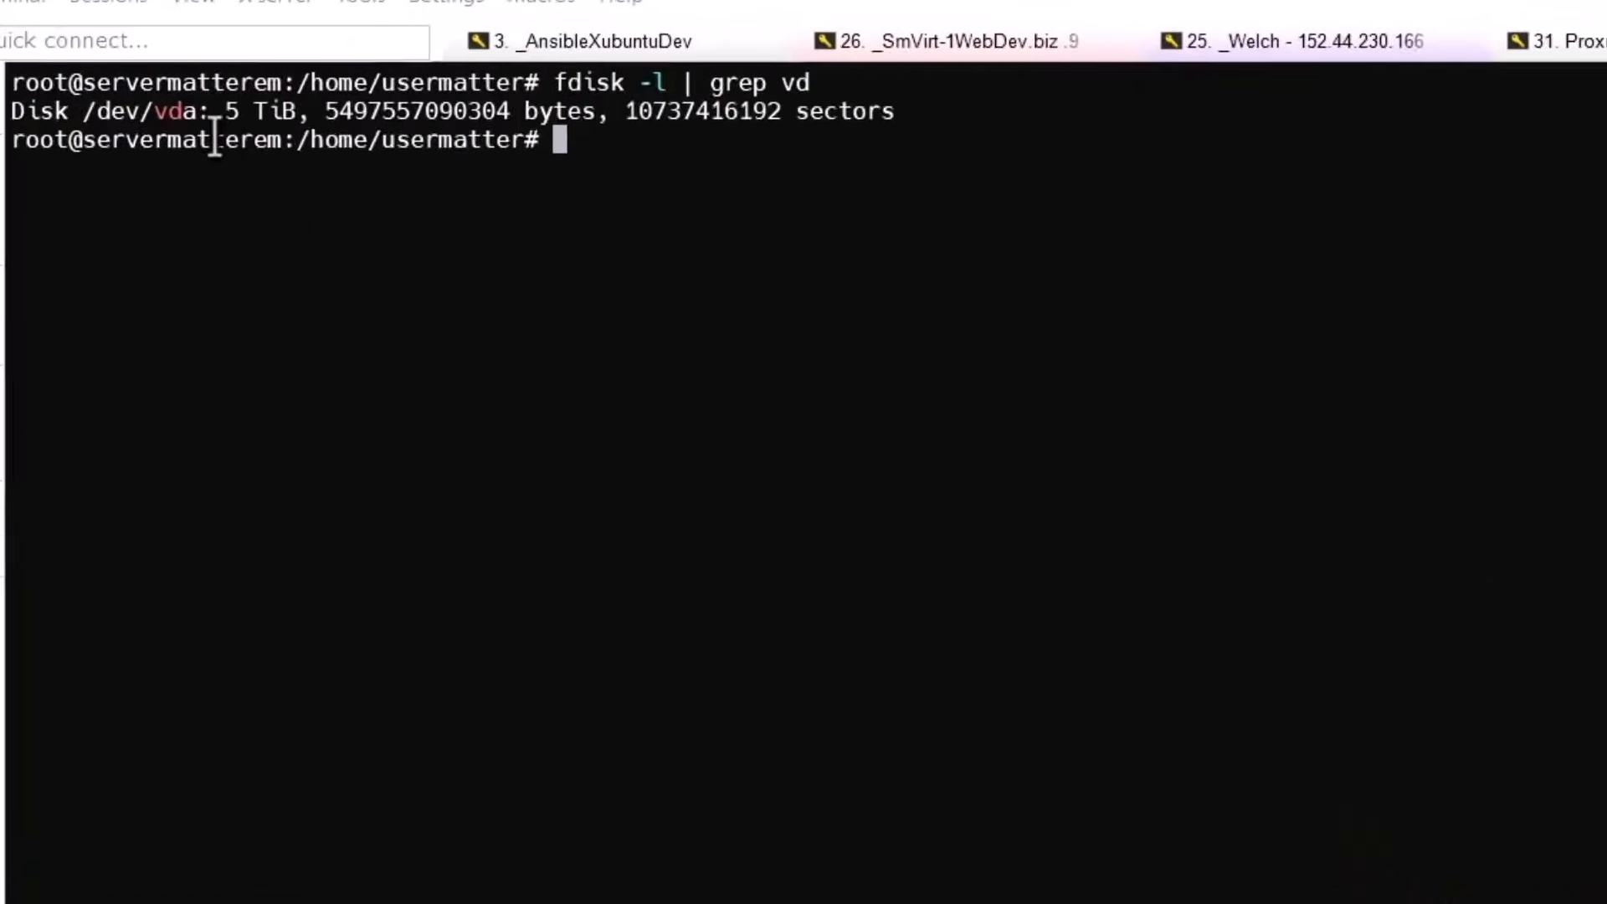
# Check the /dev/vda entry in the readourmail.com session, and copy the full parted and mkfs.ext4 command line from the aimatter.dev session.
pyautogui.moveTo(84, 111); pyautogui.dragTo(199, 112)
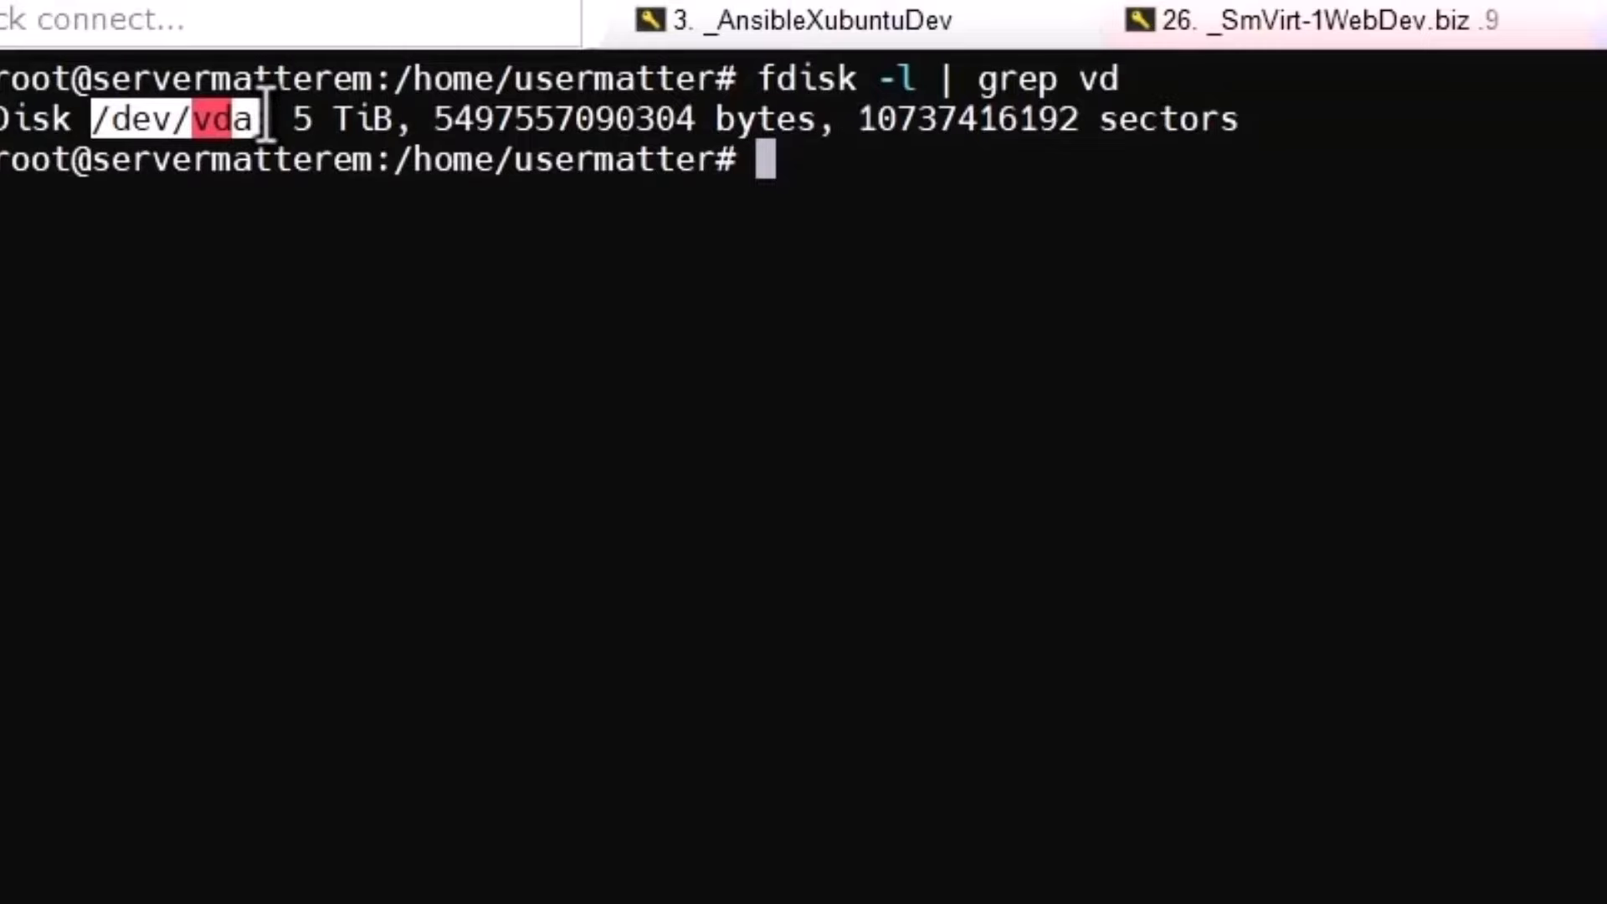
pyautogui.click(265, 117)
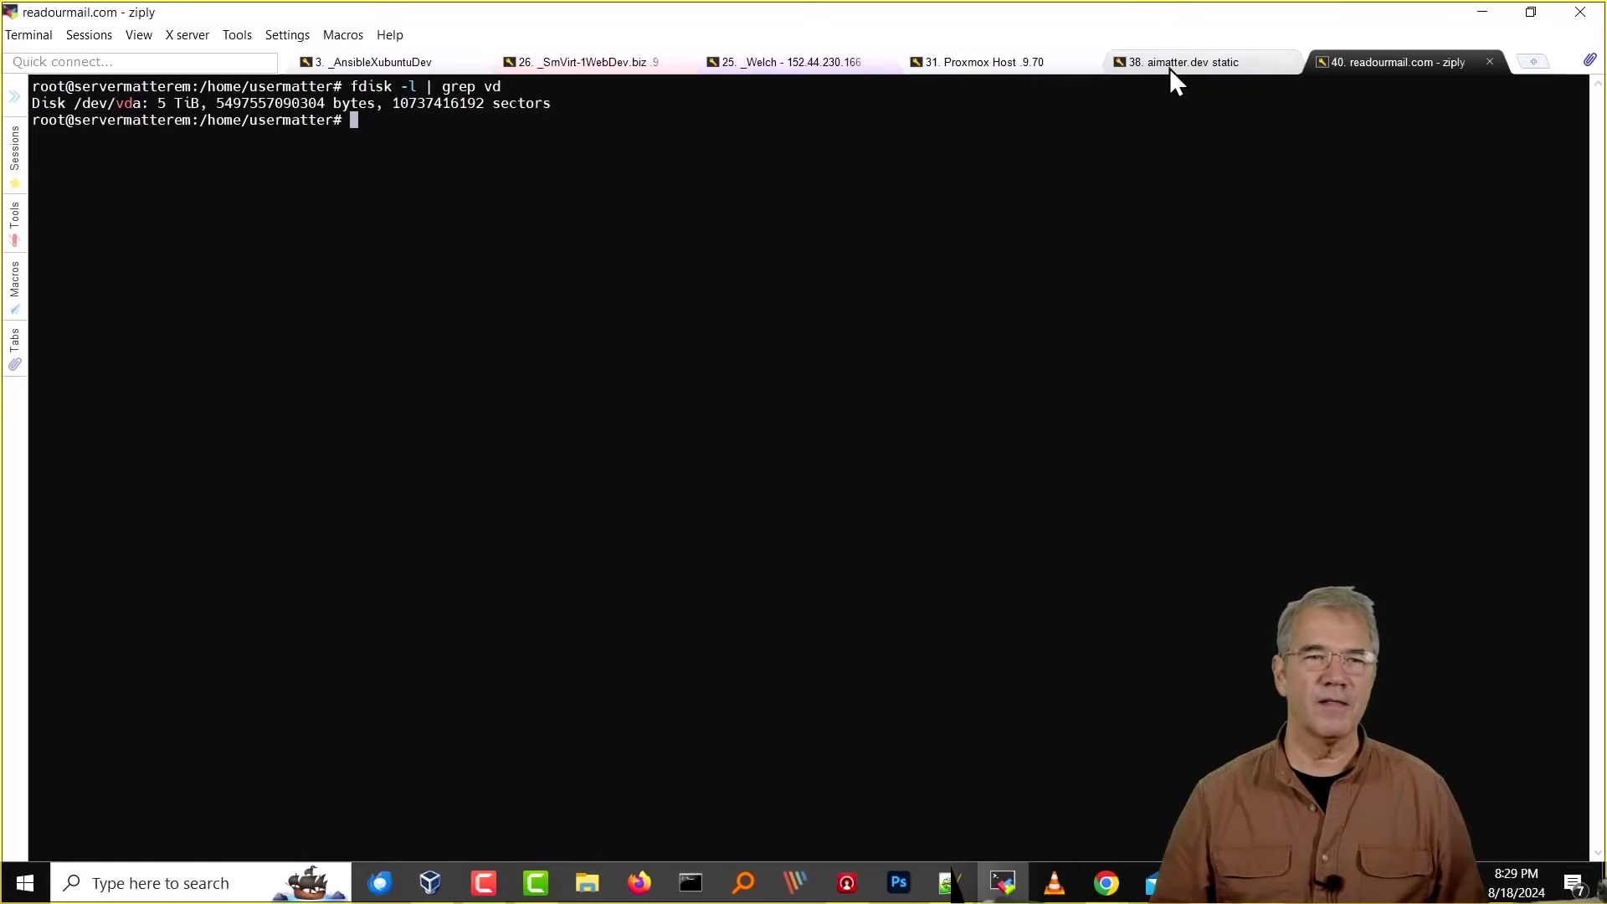
pyautogui.hotkey('ctrl', 'shift', 'Tab')
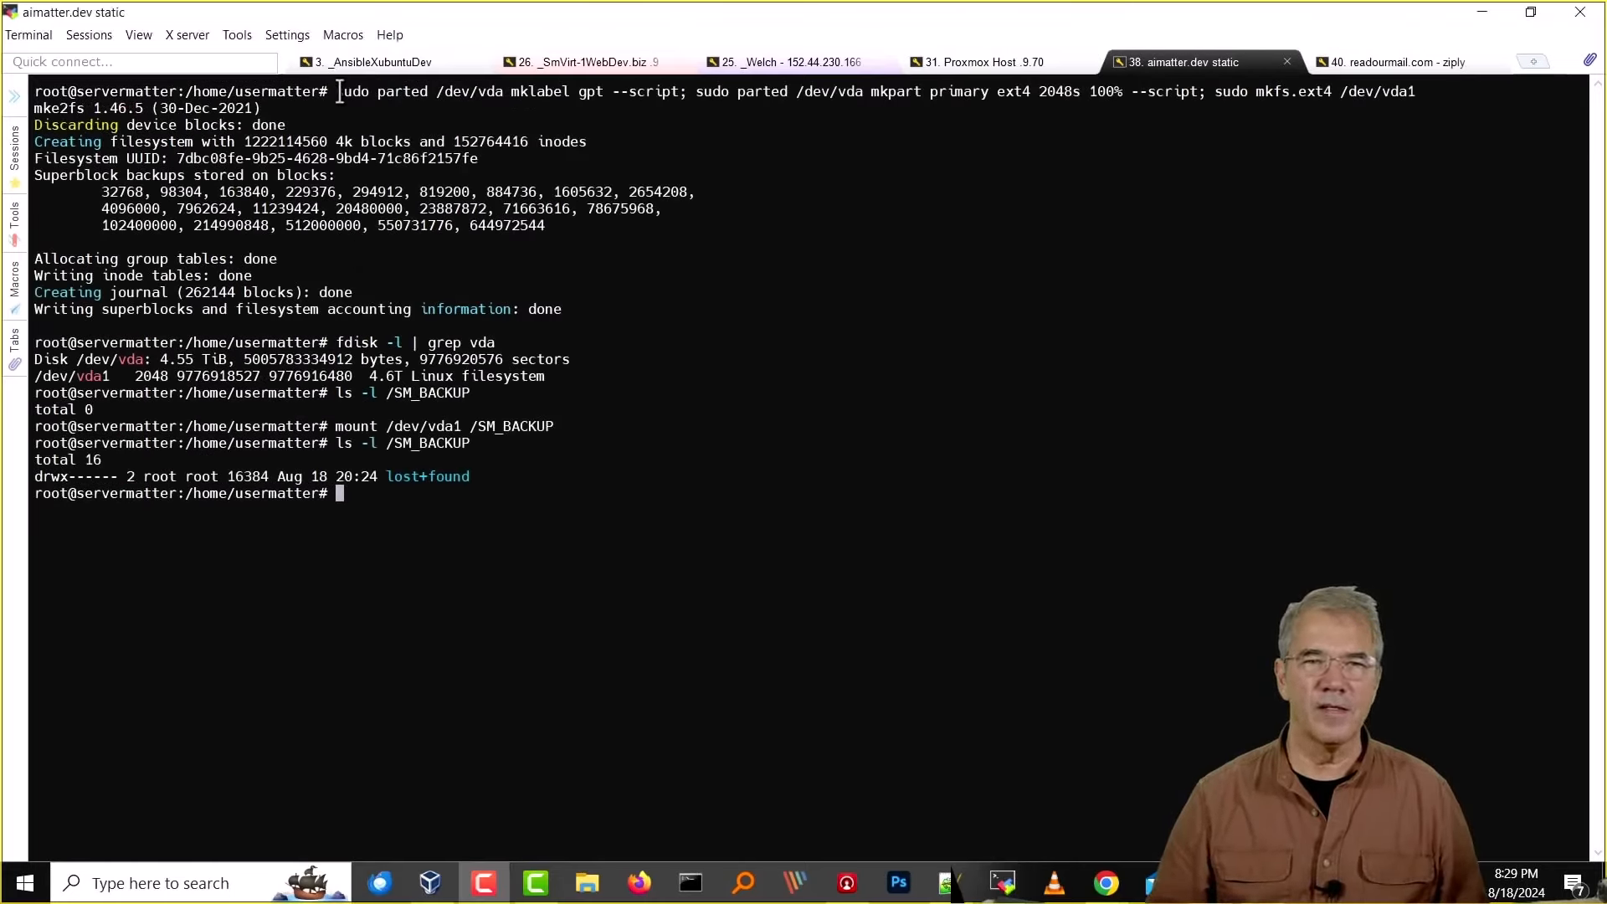
pyautogui.moveTo(336, 92); pyautogui.dragTo(1411, 86)
pyautogui.hotkey('ctrl', 'c')
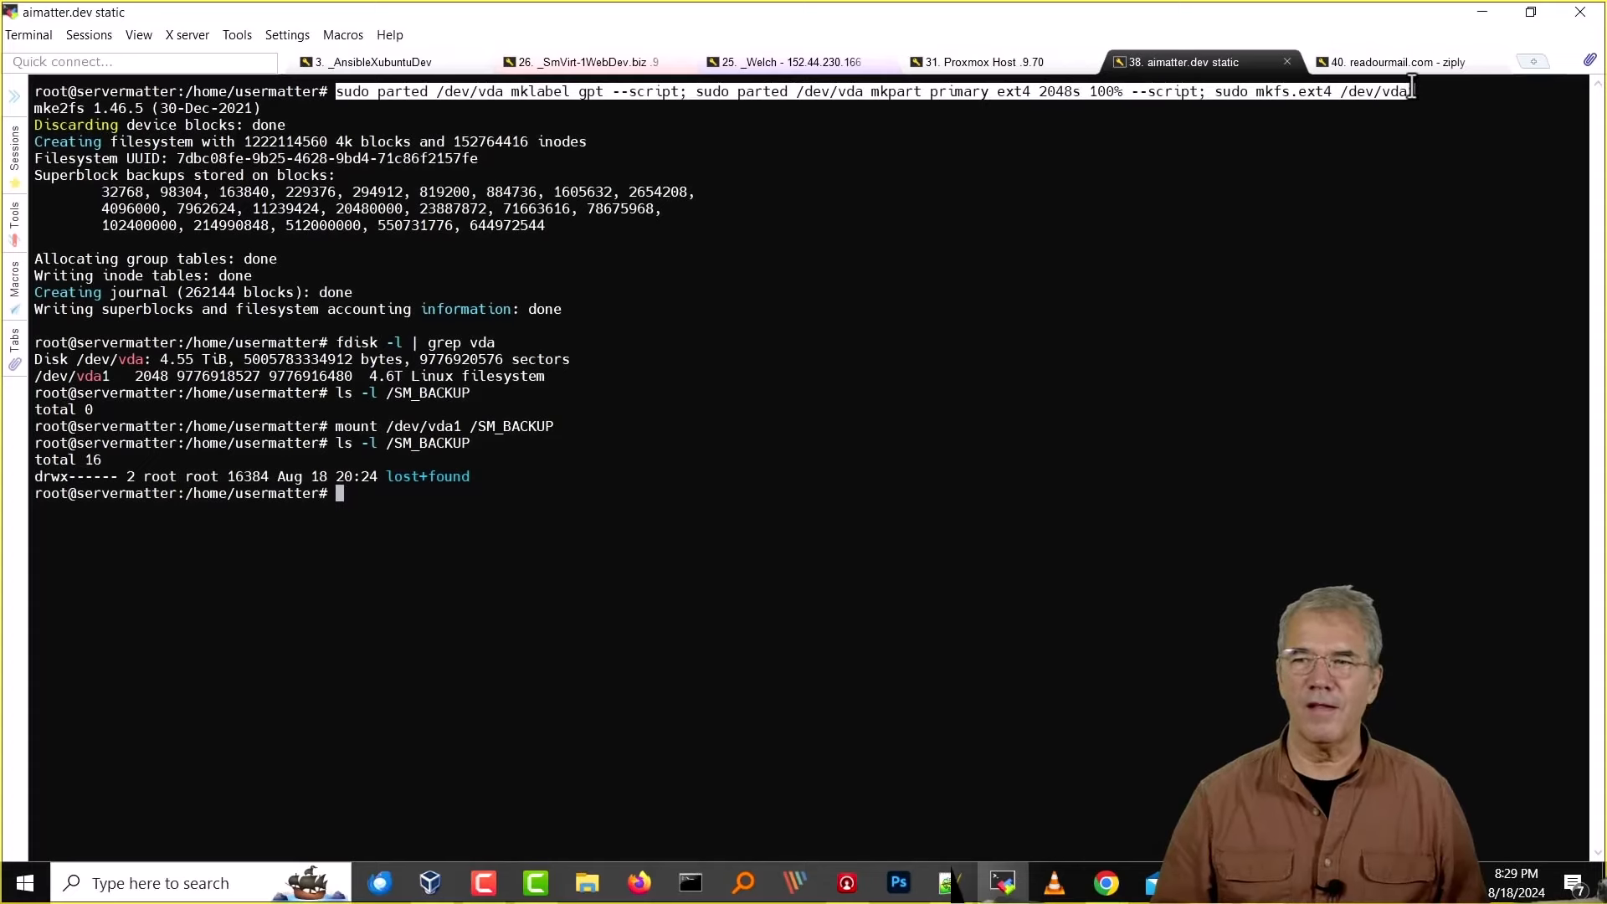
# Run the copied command in the readourmail.com session to label /dev/vda as gpt, create a primary ext4 partition (2048s to 100%), and format /dev/vda1.
pyautogui.click(1388, 59)
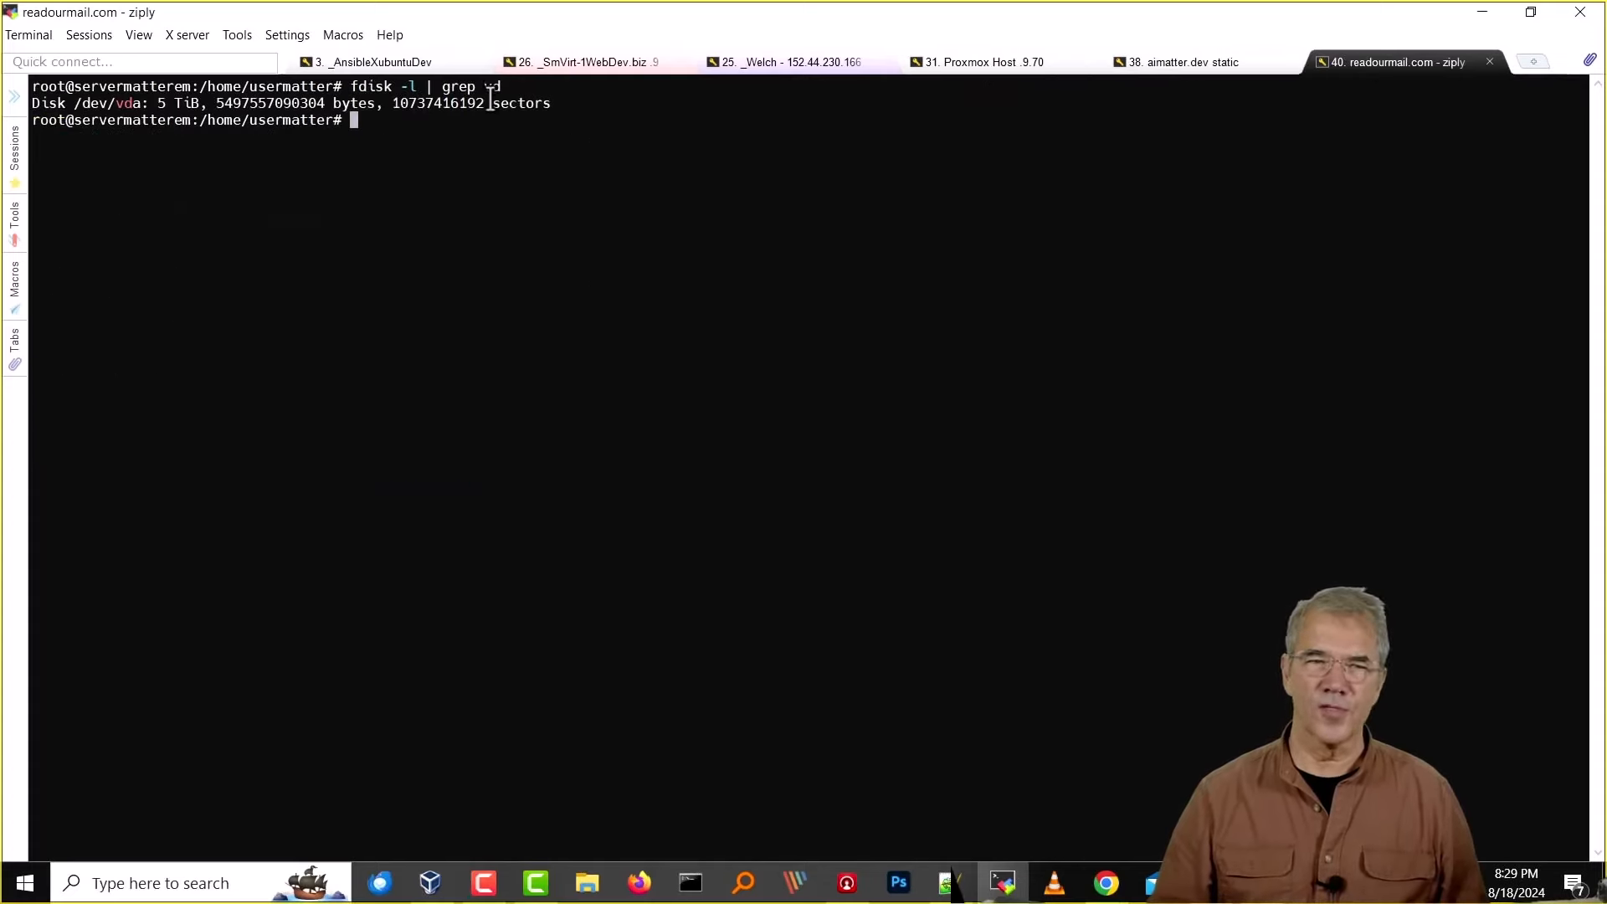
pyautogui.rightClick(425, 160)
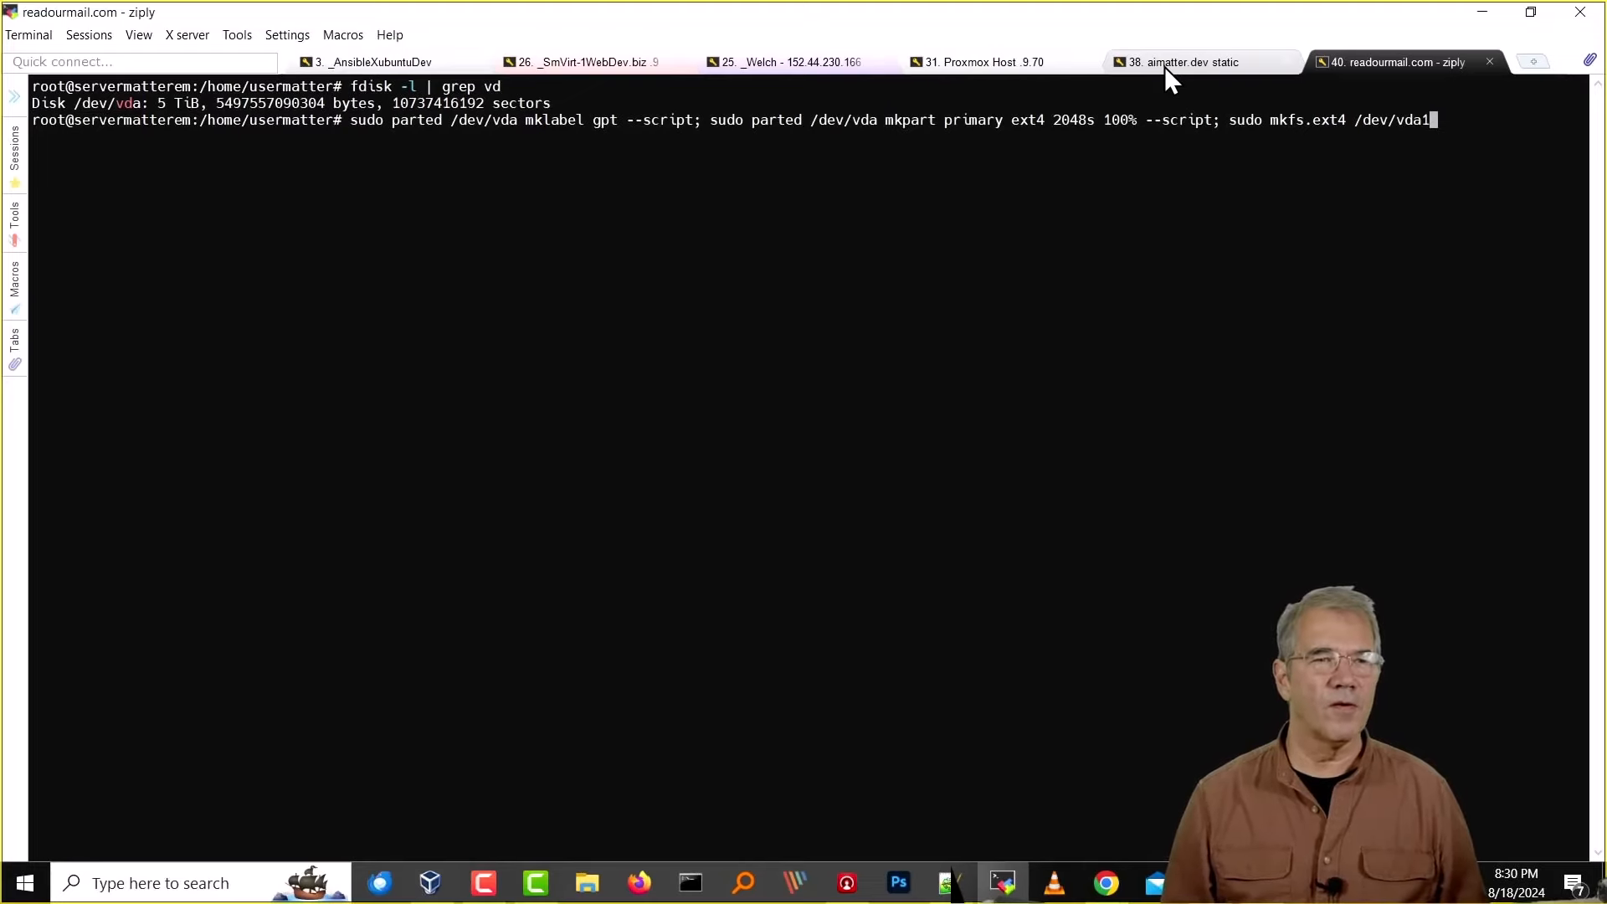
pyautogui.press('Return')
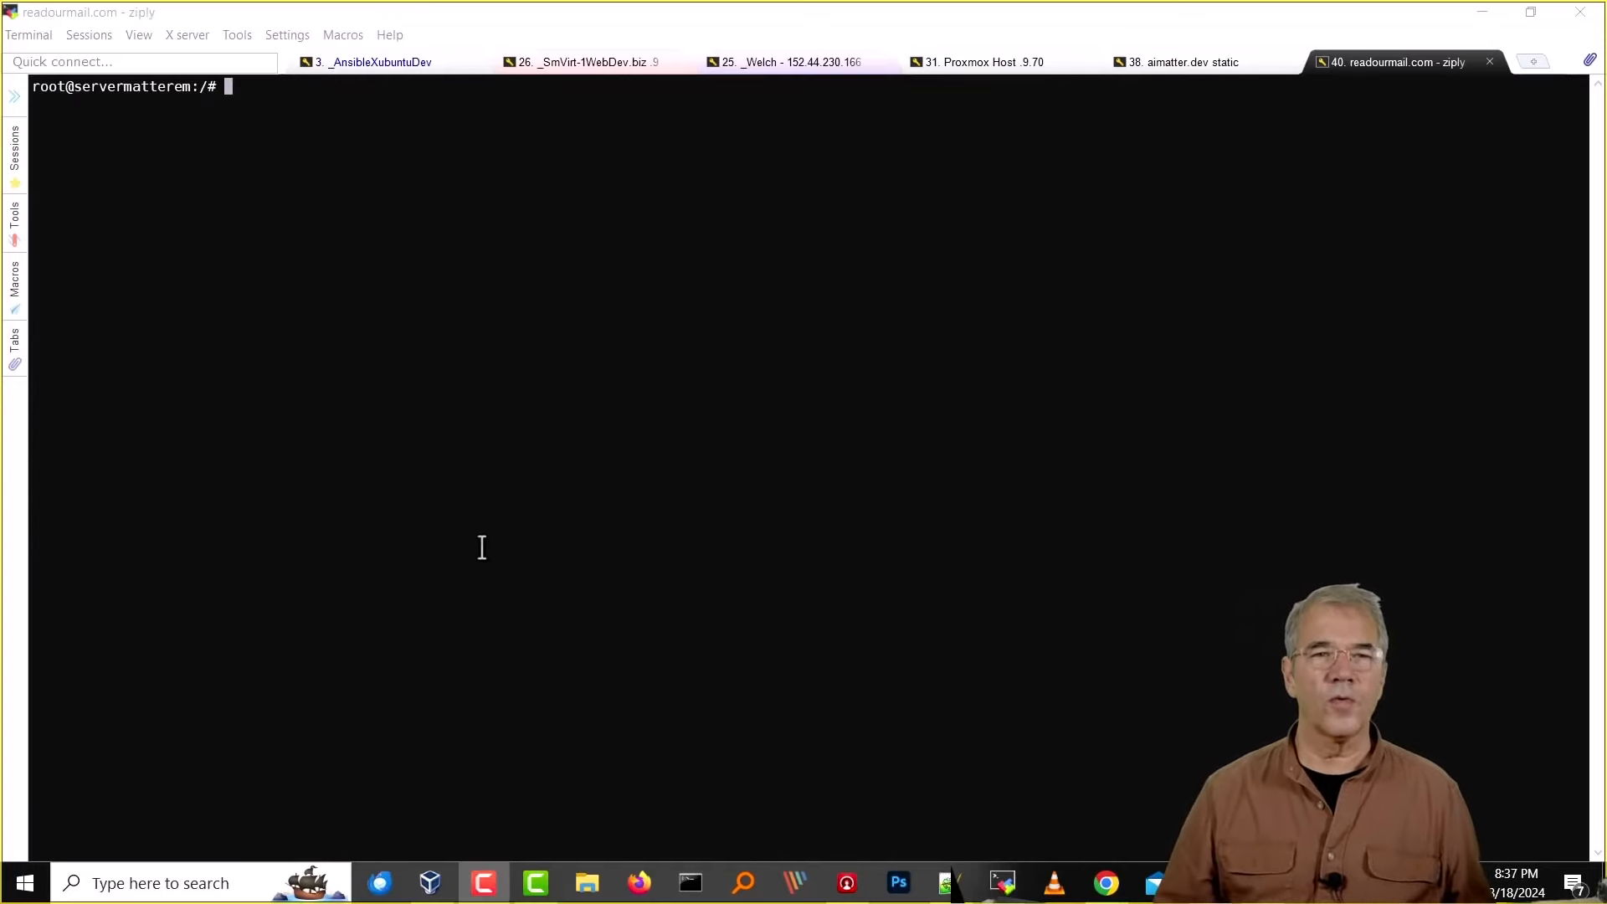
# Mount /dev/vda1 on /SM_BACKUP in the readourmail.com session.
pyautogui.rightClick(639, 255)
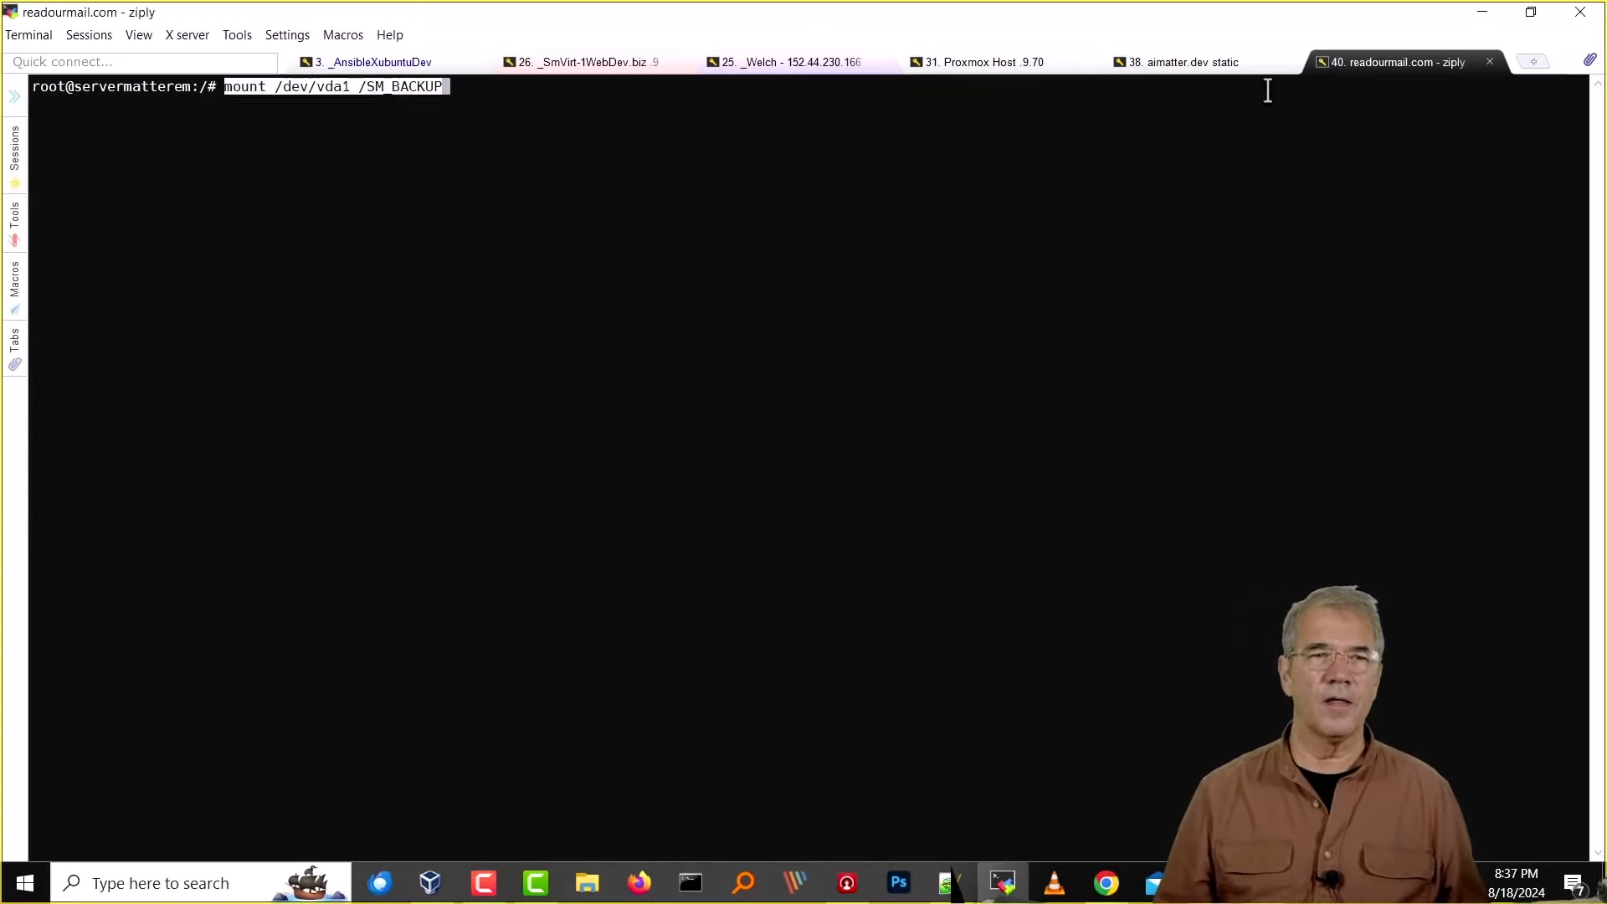
pyautogui.press('Right')
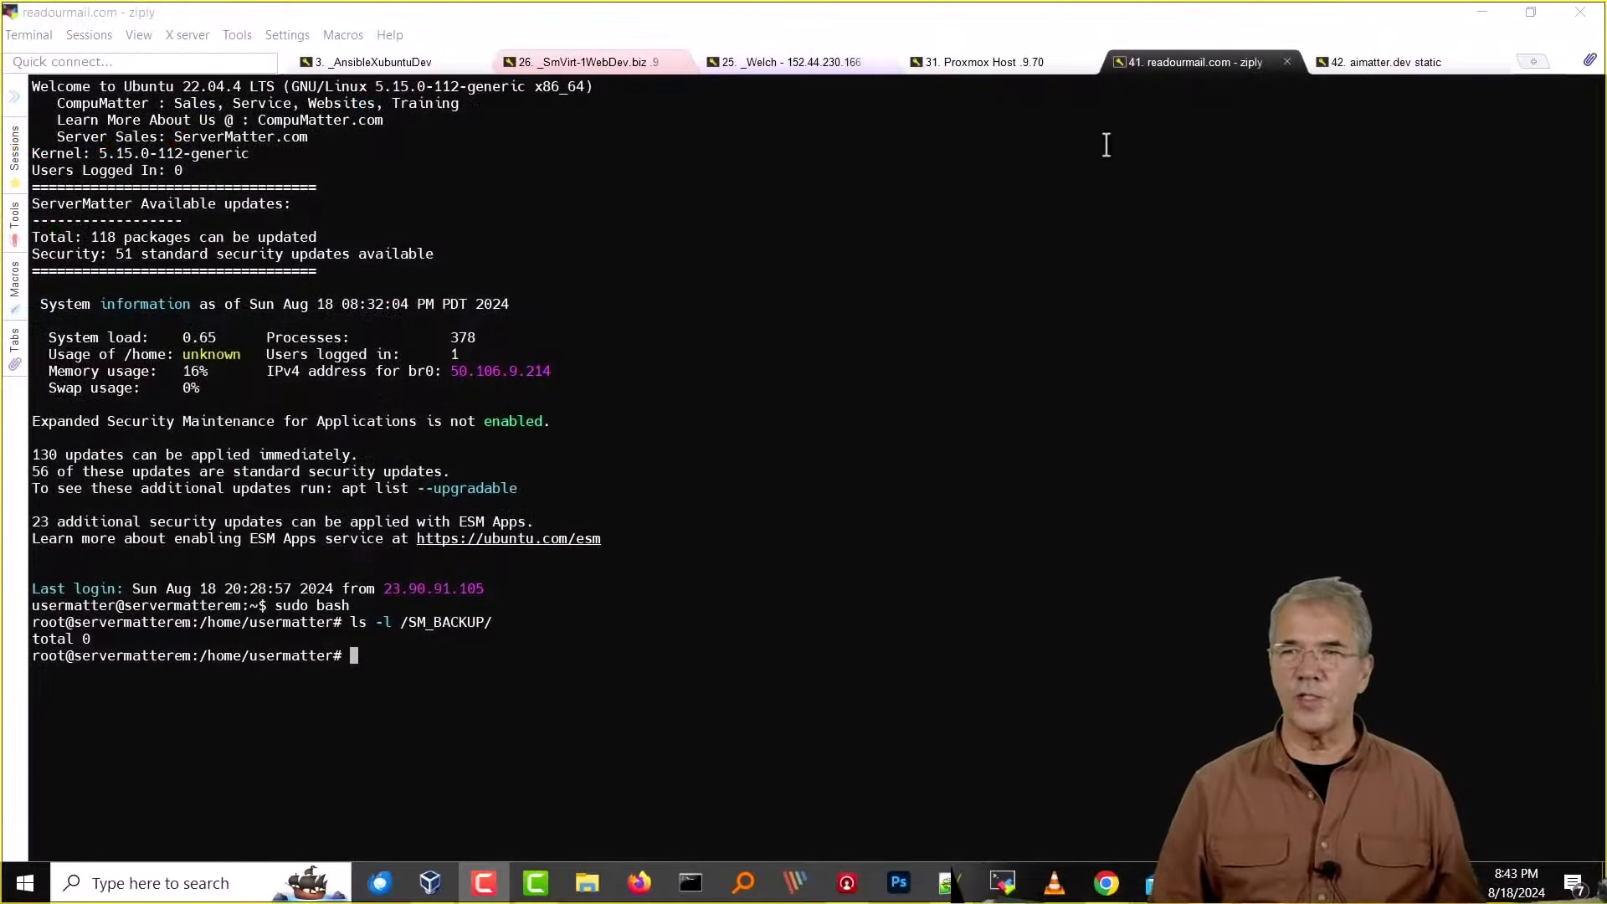
# Open /etc/fstab in vim in the readourmail.com session and add the line /dev/vda1 /SM_BACKUP ext4 defaults,nofail 0 0 at the end.
pyautogui.click(1398, 64)
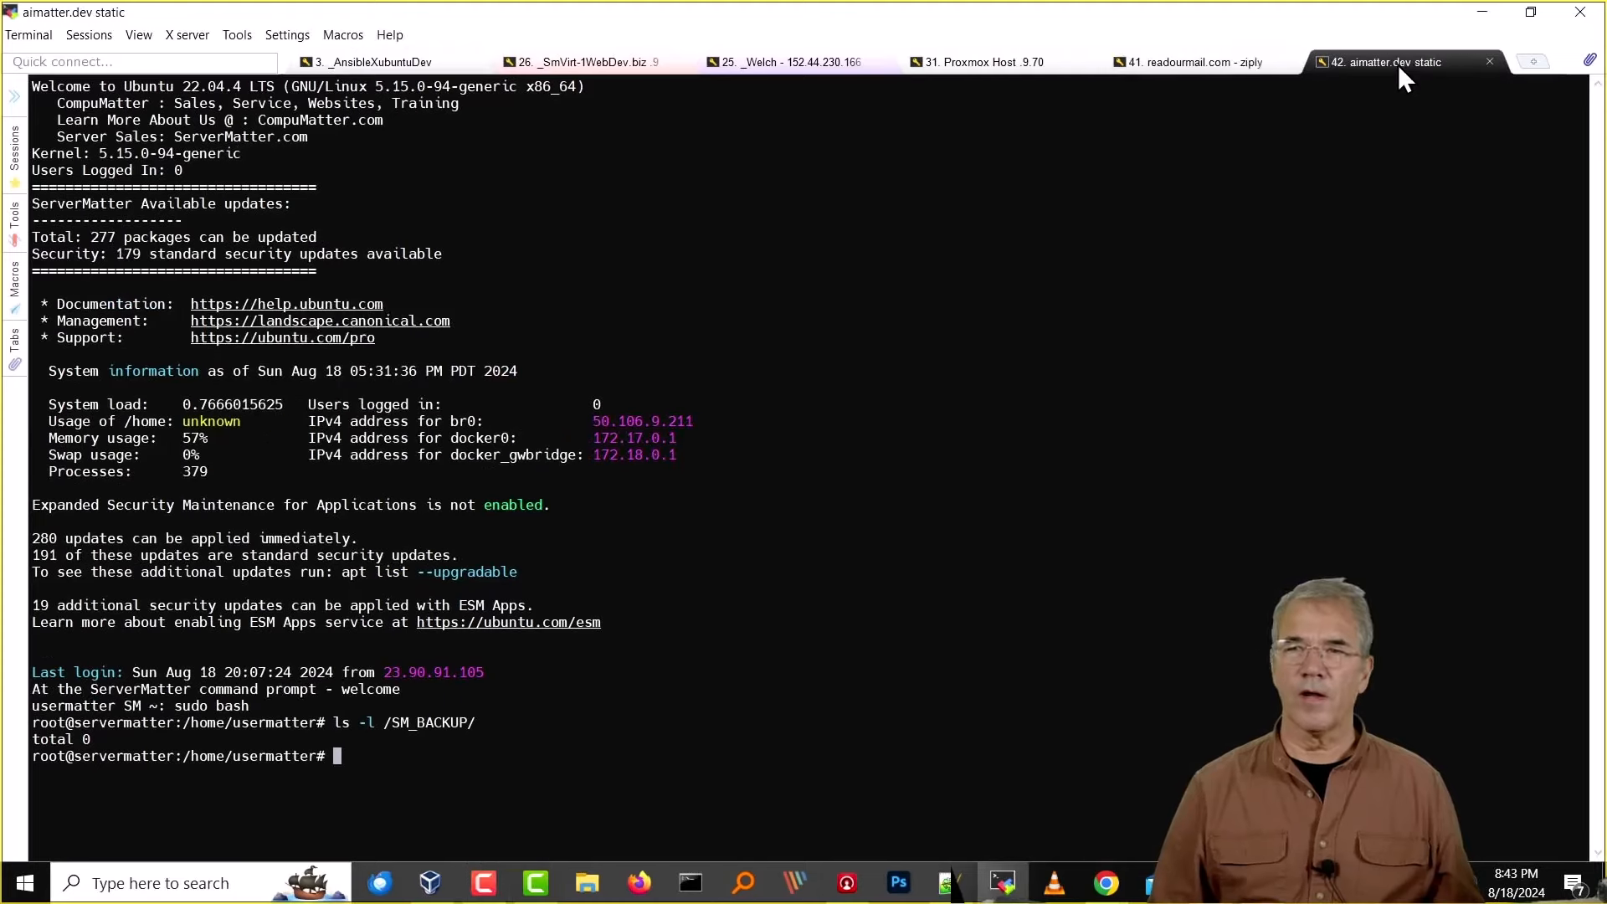
pyautogui.click(1203, 67)
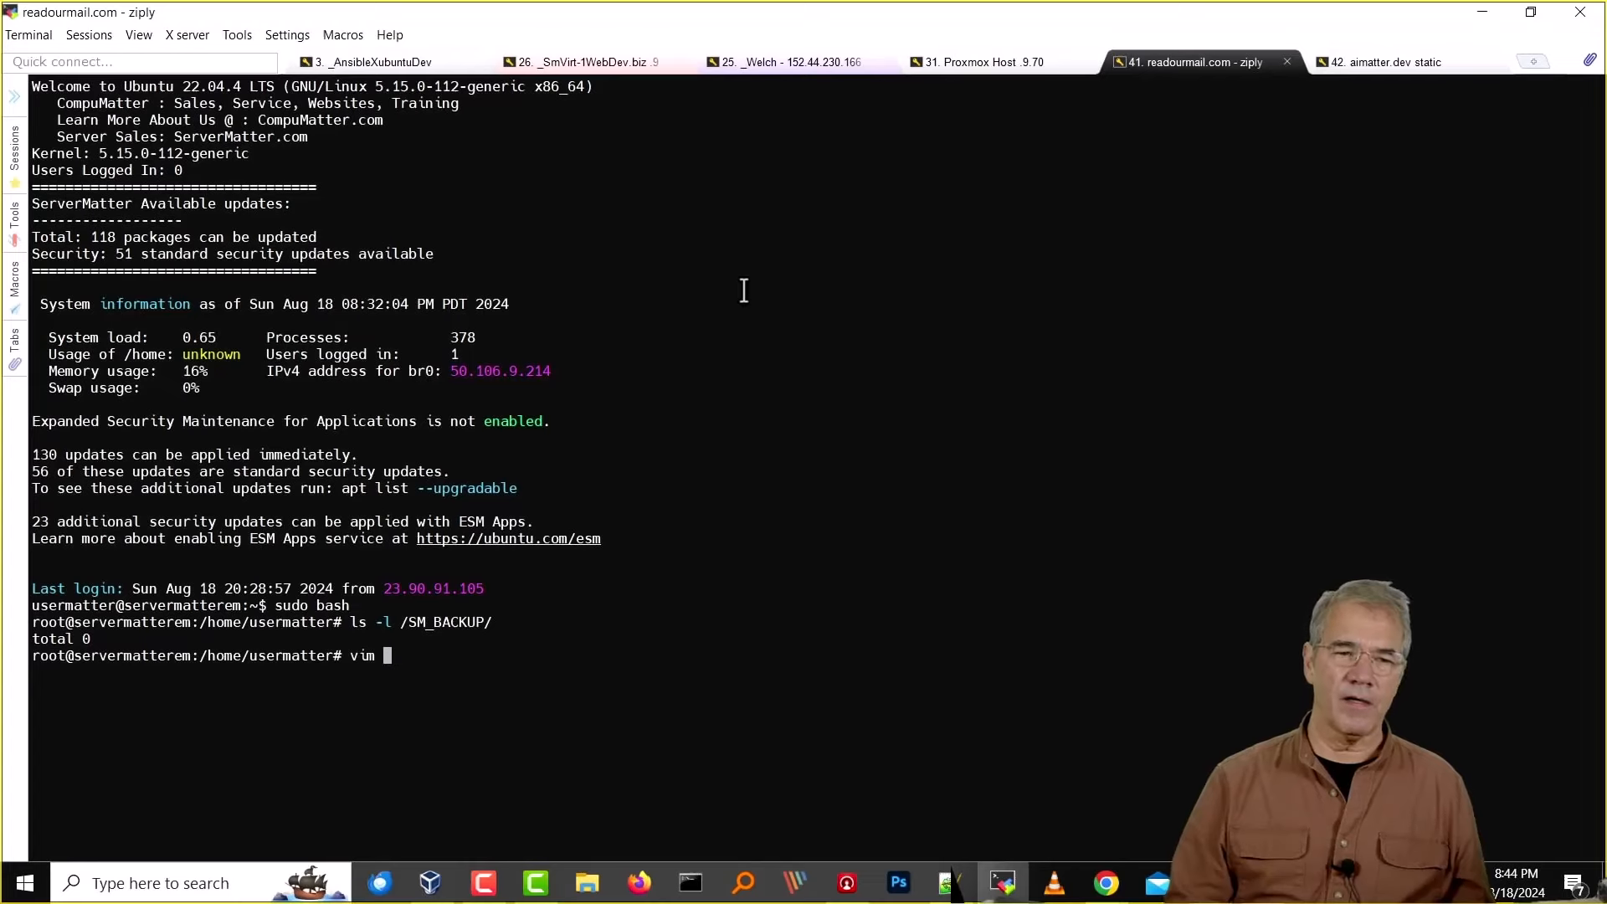
pyautogui.write('c/')
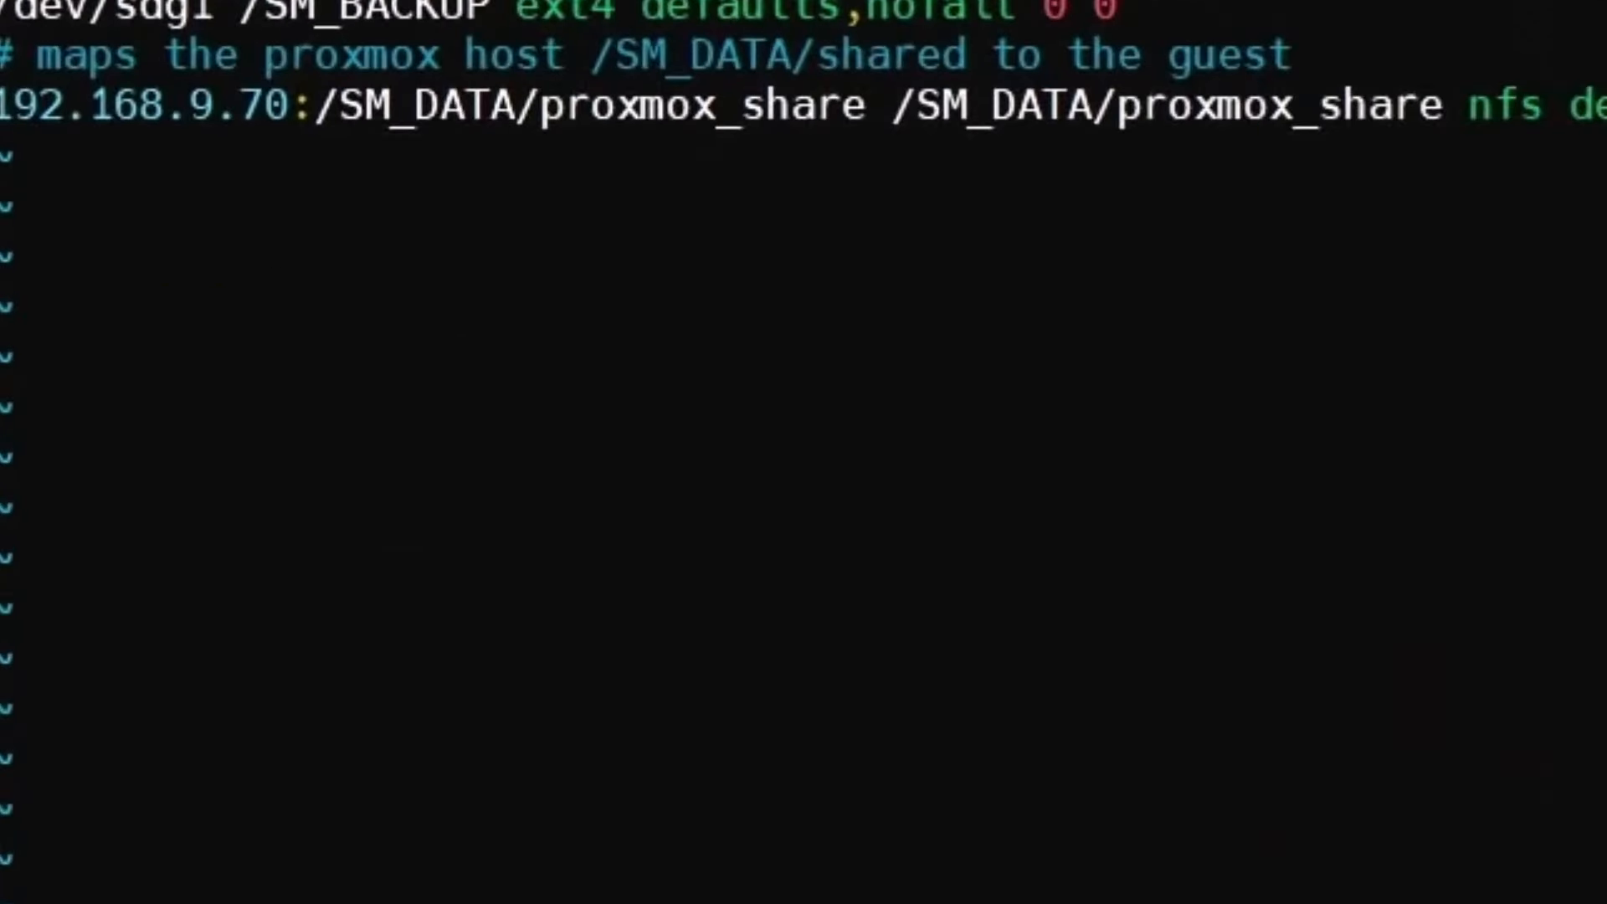
pyautogui.write('/dev/vda1   /SM_BACKUP   ext4   defaults,nofail   0   0')
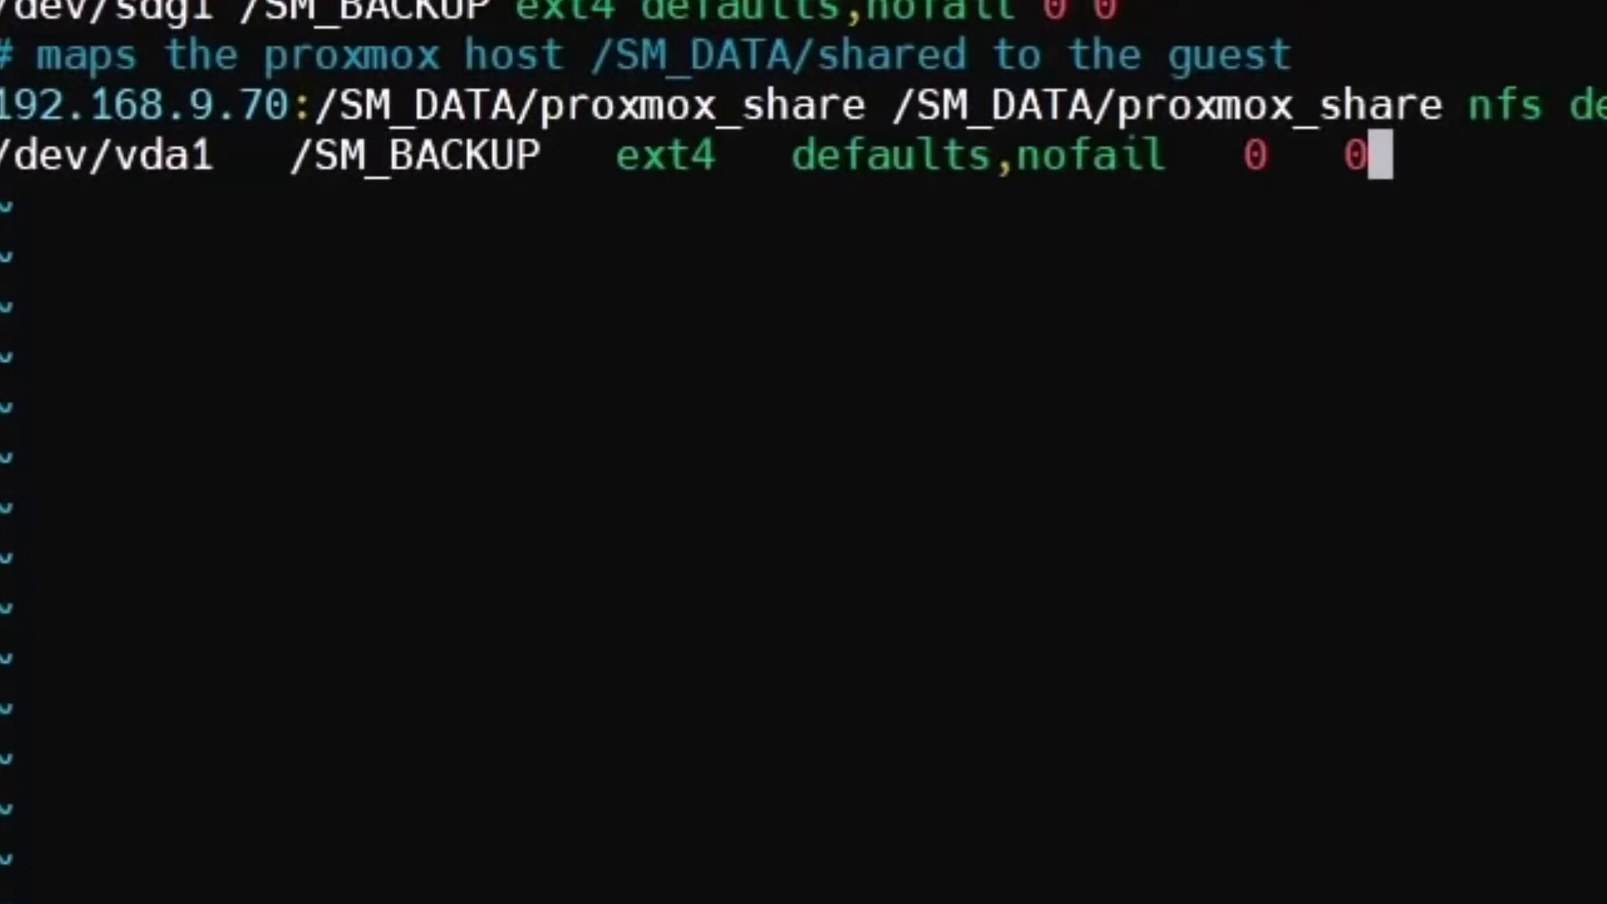
# Review the fields of the new /dev/vda1 fstab line: device, mount point, filesystem type and the defaults,nofail options.
pyautogui.press('0')
pyautogui.press('l')
pyautogui.press('l')
pyautogui.press('l')
pyautogui.press('l')
pyautogui.press('l')
pyautogui.press('l')
pyautogui.press('l')
pyautogui.press('l')
pyautogui.press('l')
pyautogui.press('l')
pyautogui.press('l')
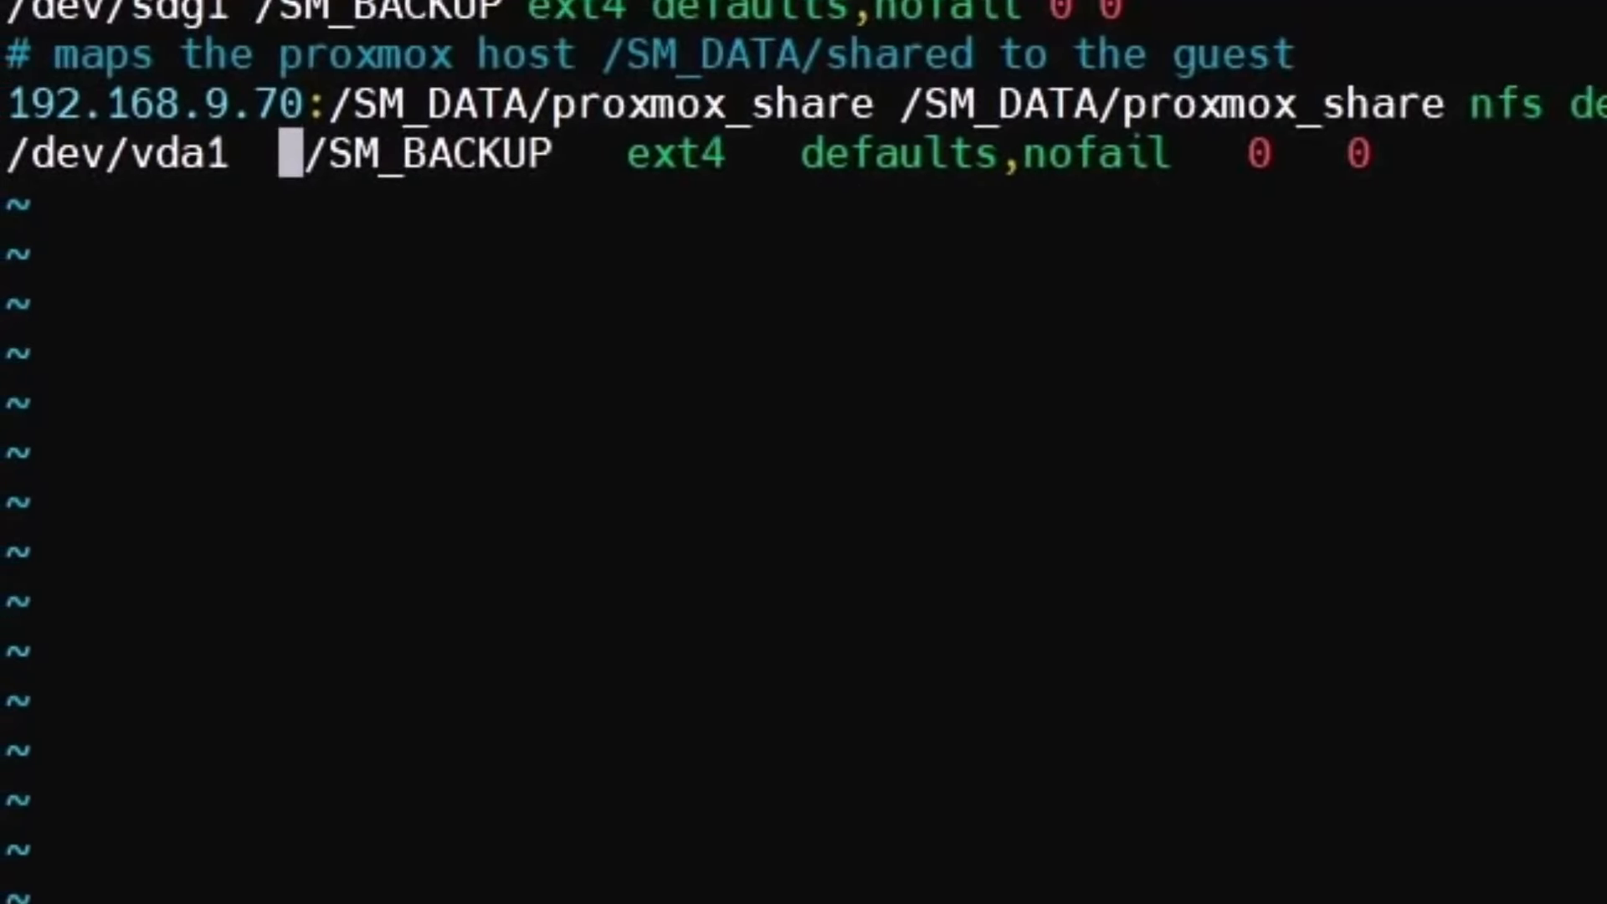
pyautogui.press('l')
pyautogui.press('l')
pyautogui.press('l')
pyautogui.press('l')
pyautogui.press('l')
pyautogui.press('l')
pyautogui.press('l')
pyautogui.press('l')
pyautogui.press('l')
pyautogui.press('l')
pyautogui.press('l')
pyautogui.press('l')
pyautogui.press('l')
pyautogui.press('l')
pyautogui.press('l')
pyautogui.press('l')
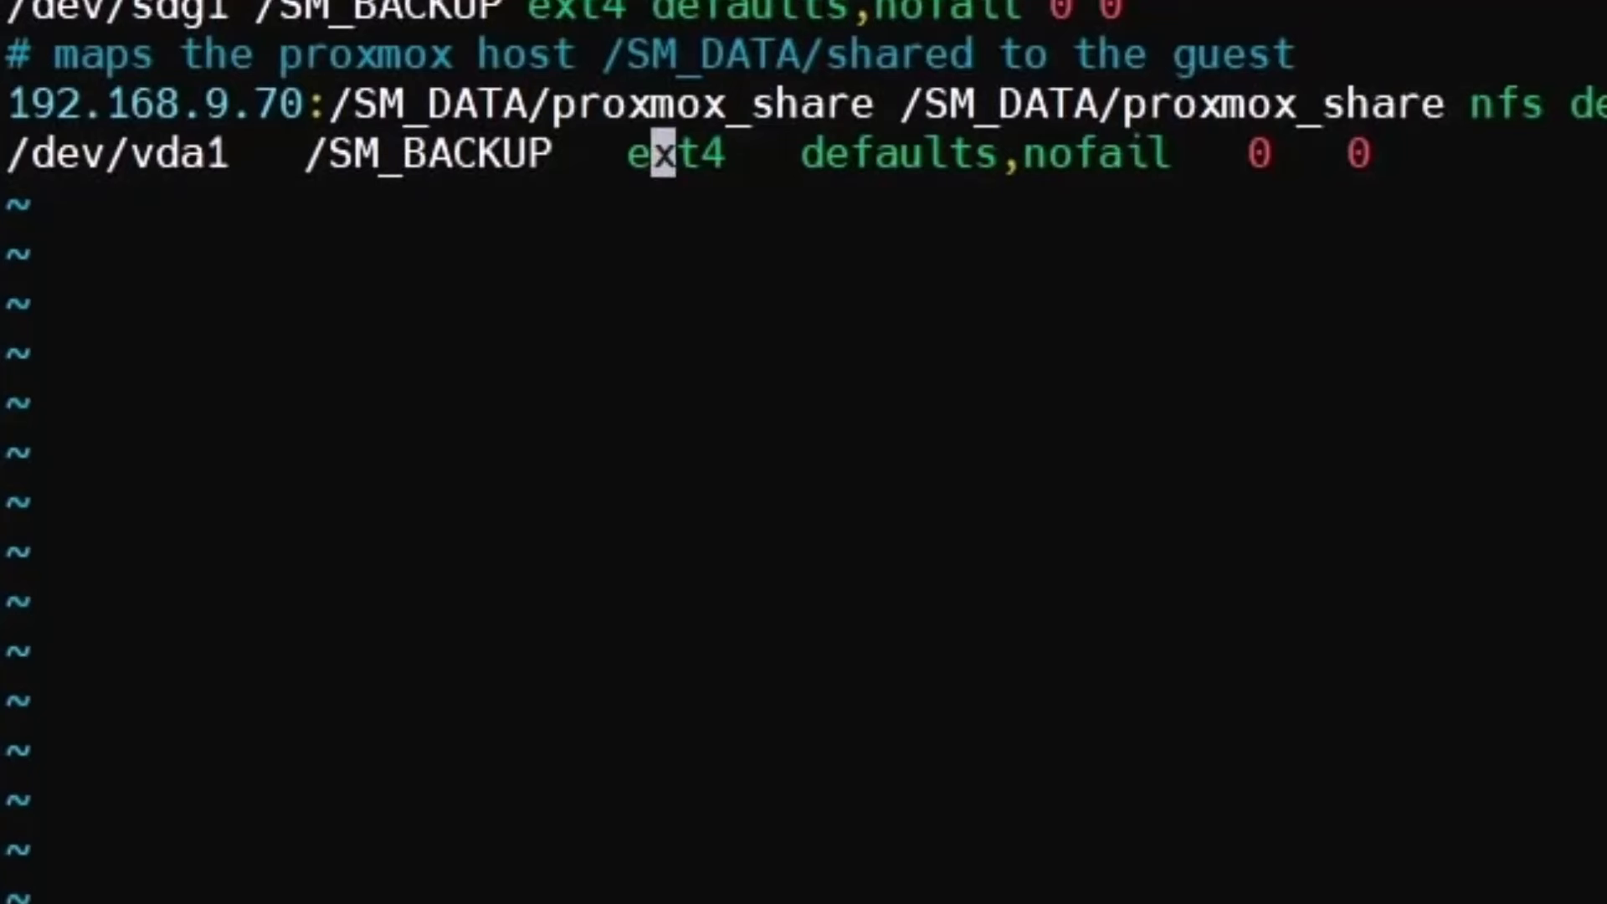
pyautogui.press('l')
pyautogui.press('l')
pyautogui.press('l')
pyautogui.press('l')
pyautogui.press('l')
pyautogui.press('l')
pyautogui.press('l')
pyautogui.press('l')
pyautogui.press('l')
pyautogui.press('l')
pyautogui.press('l')
pyautogui.press('l')
pyautogui.press('l')
pyautogui.press('l')
pyautogui.press('l')
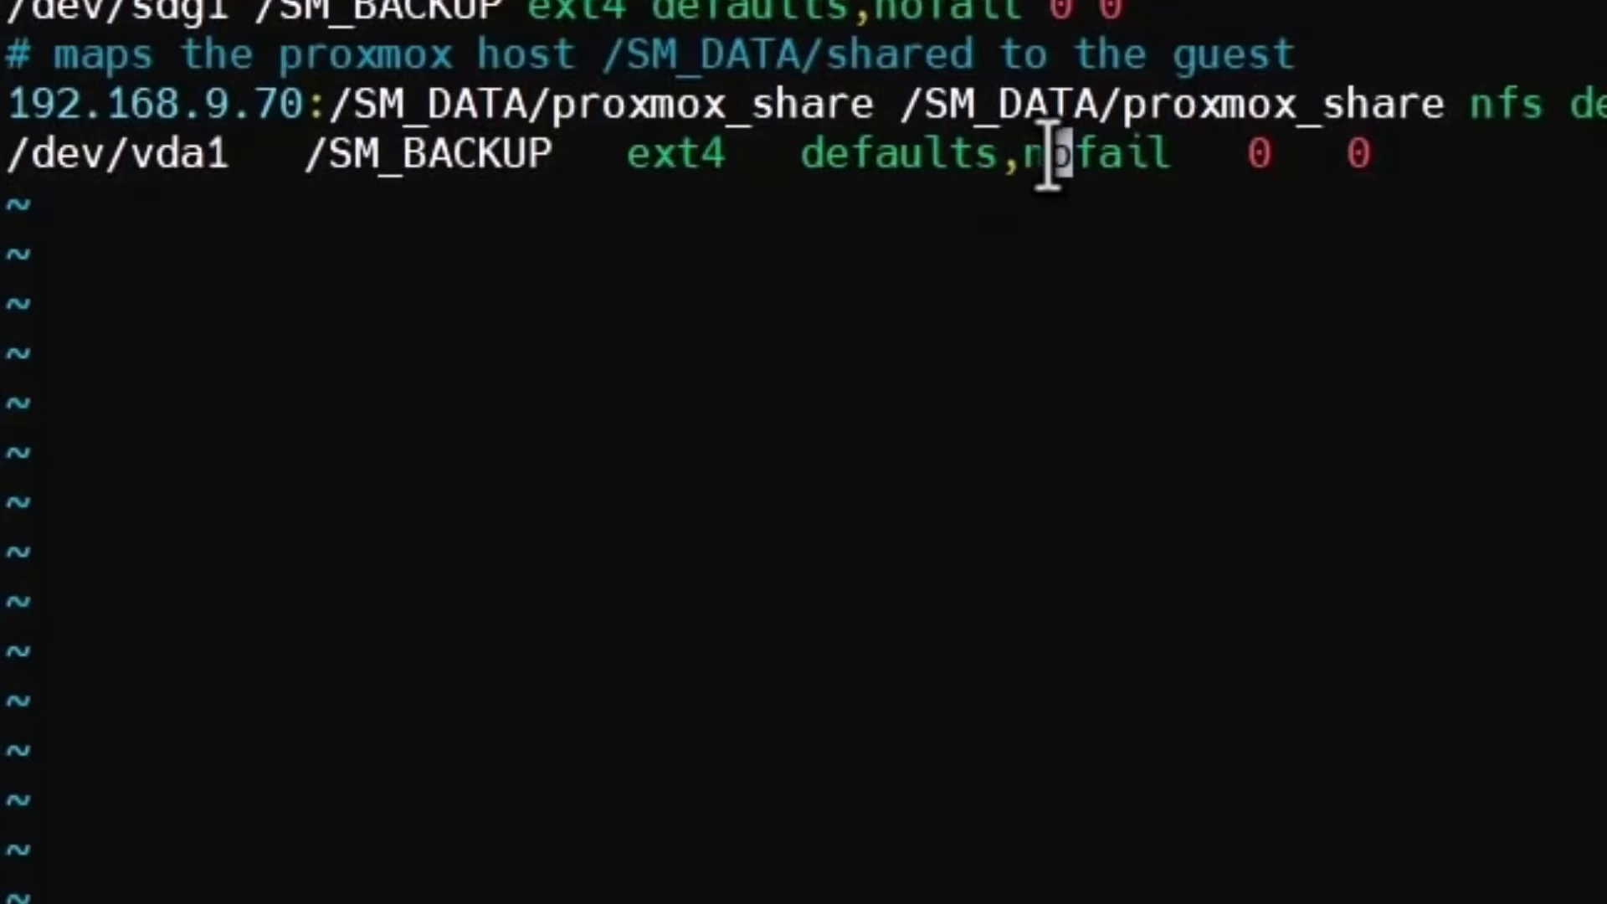
pyautogui.moveTo(1038, 155); pyautogui.dragTo(1168, 155)
pyautogui.click(1168, 155)
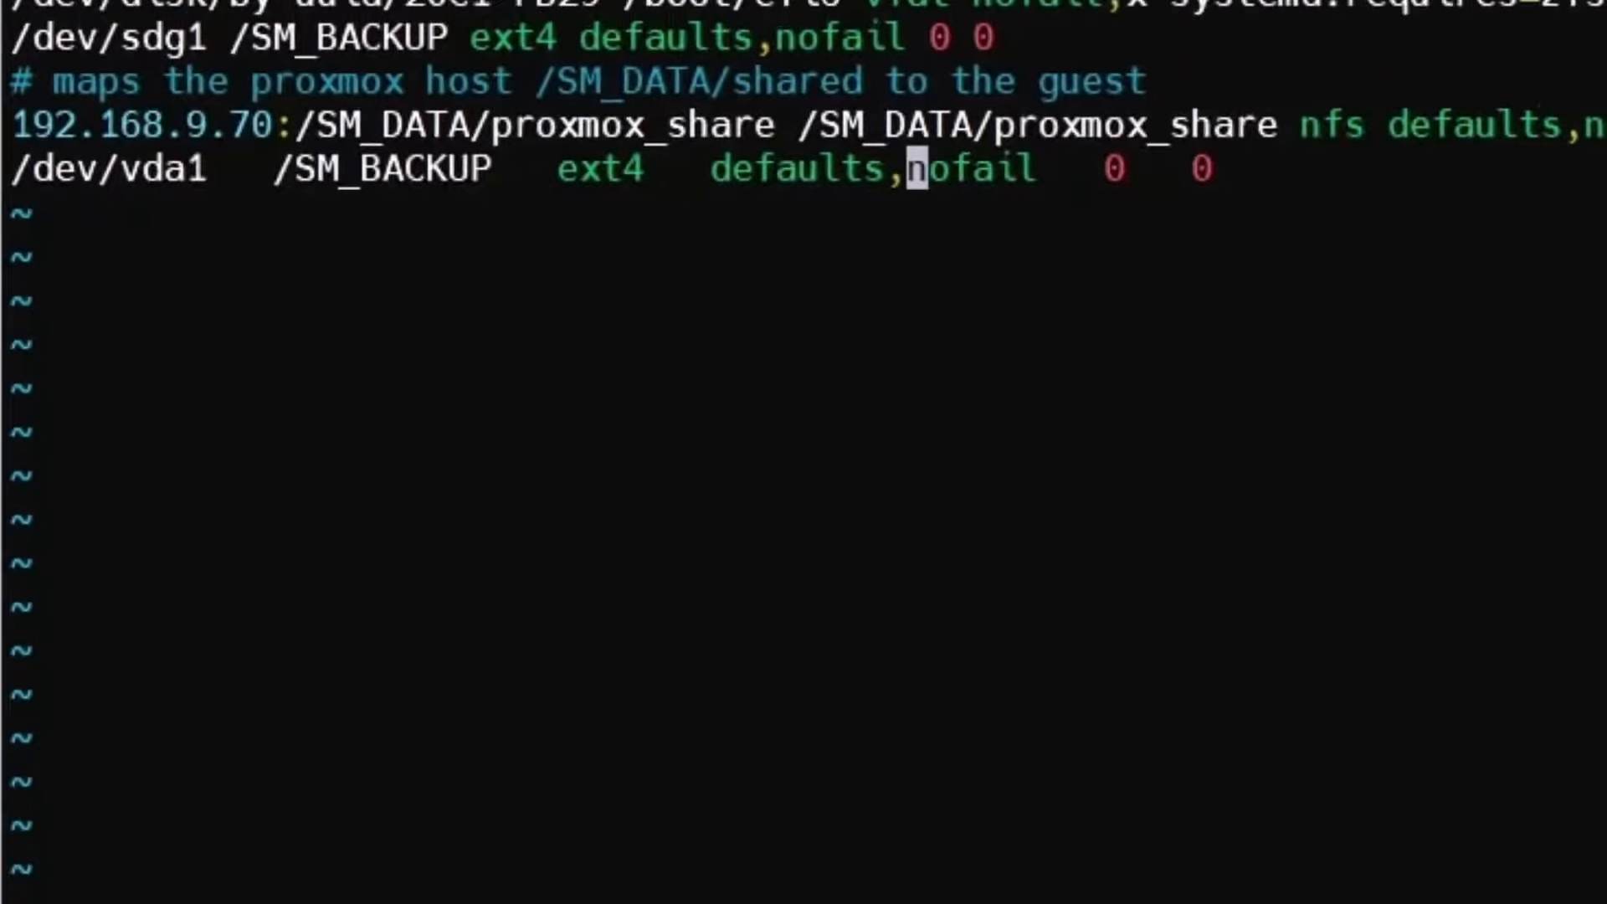
# Save and close /etc/fstab, and enter the reboot command in the guest sessions.
pyautogui.write(':wq')
pyautogui.press('Return')
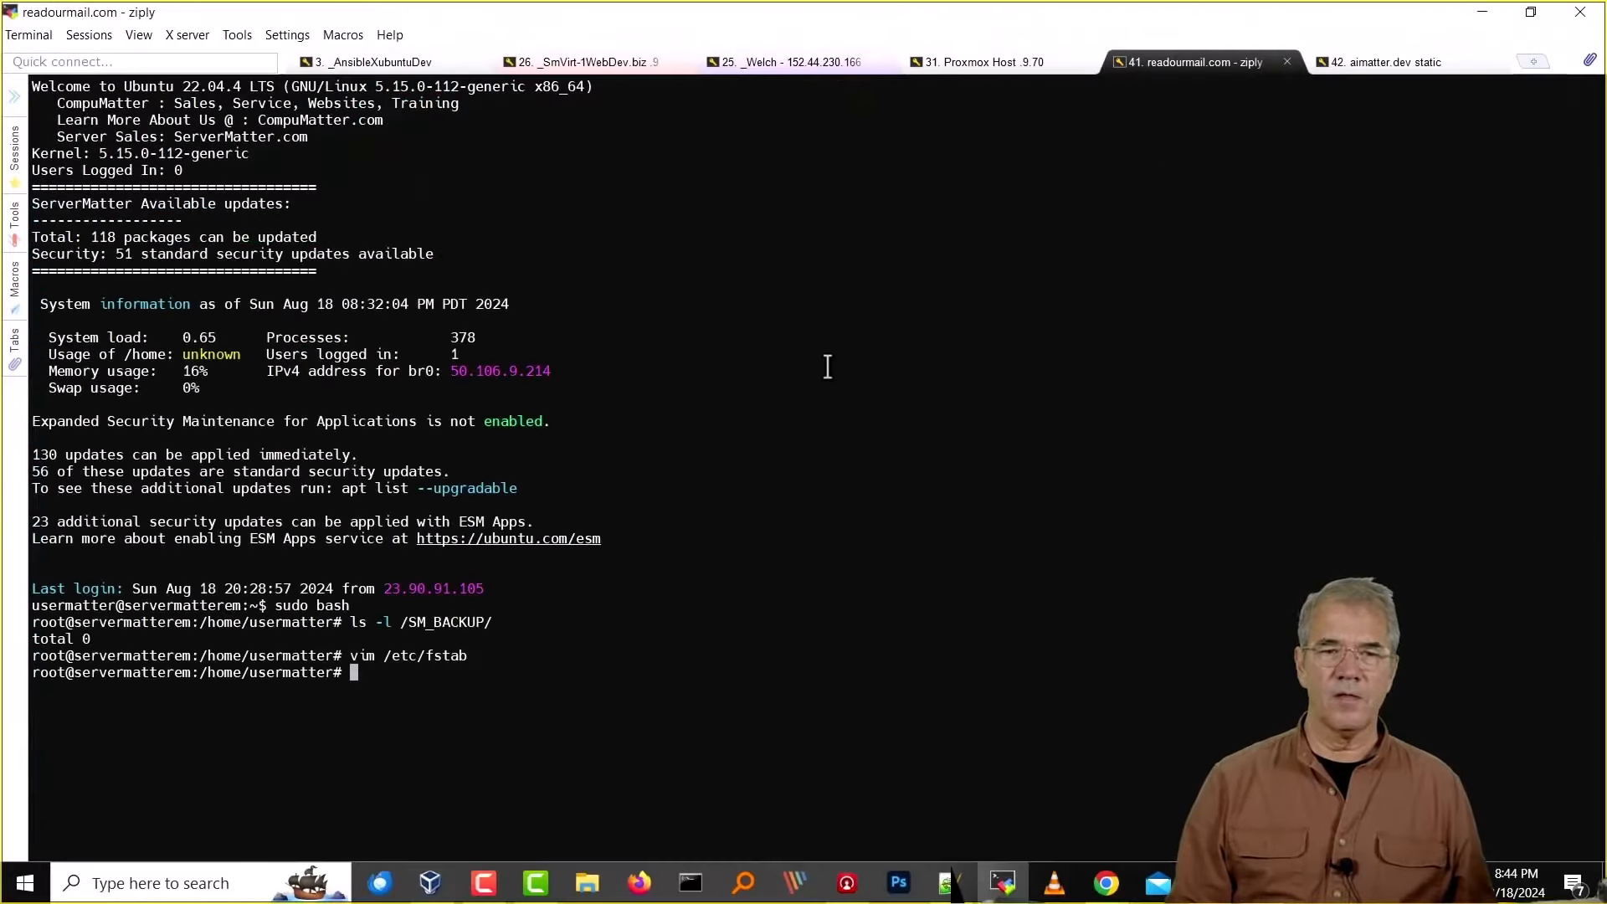
pyautogui.write('reboo')
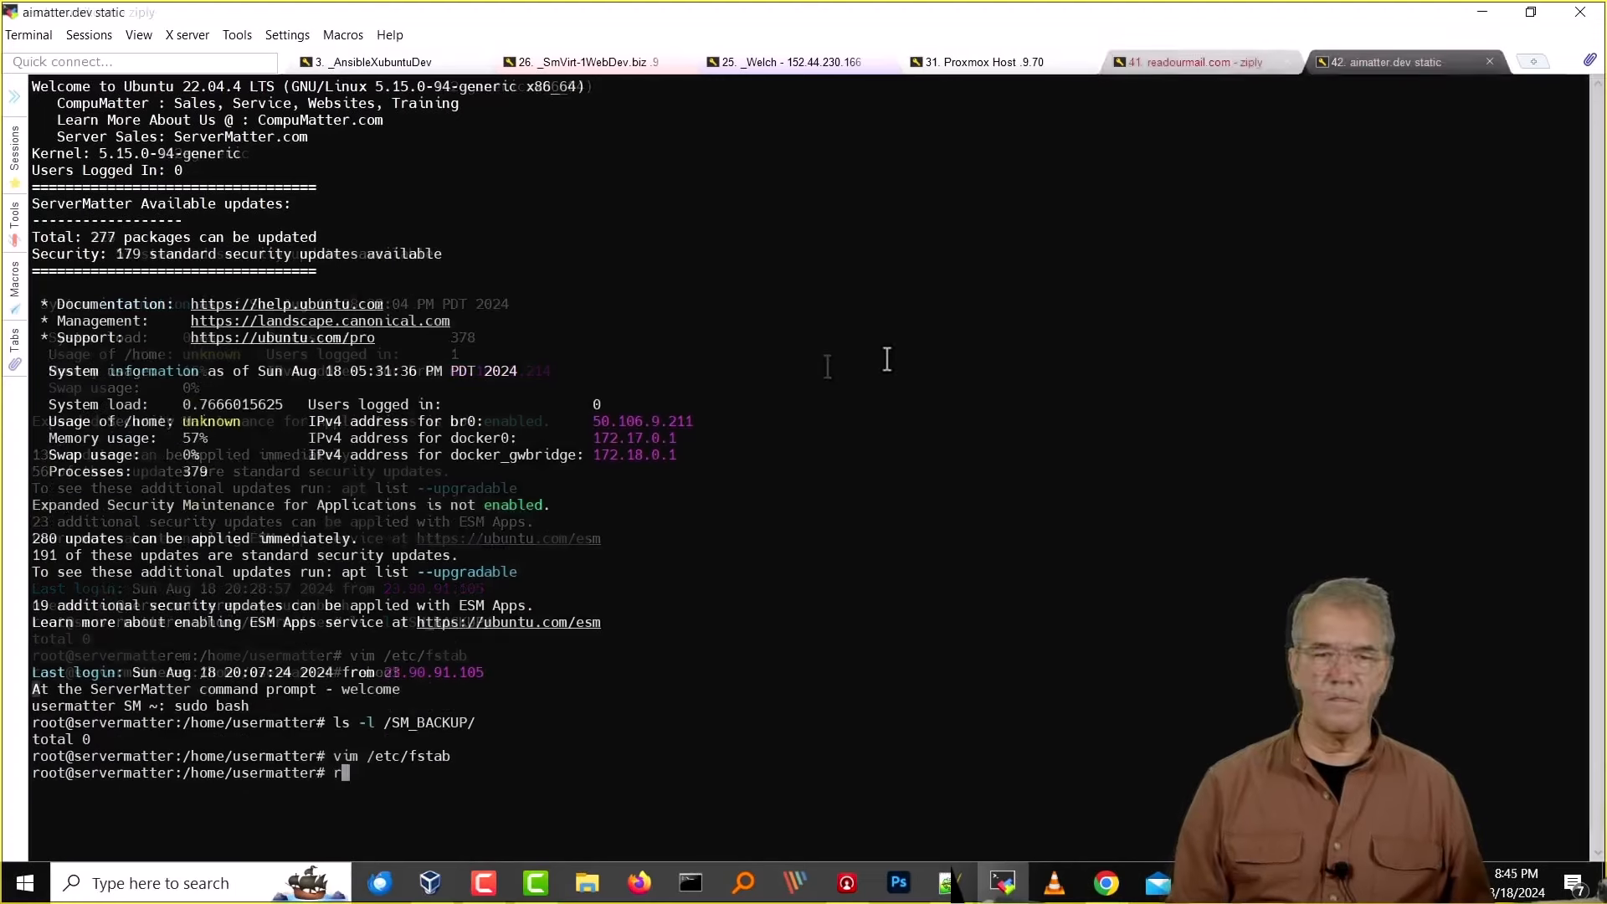
pyautogui.write('t')
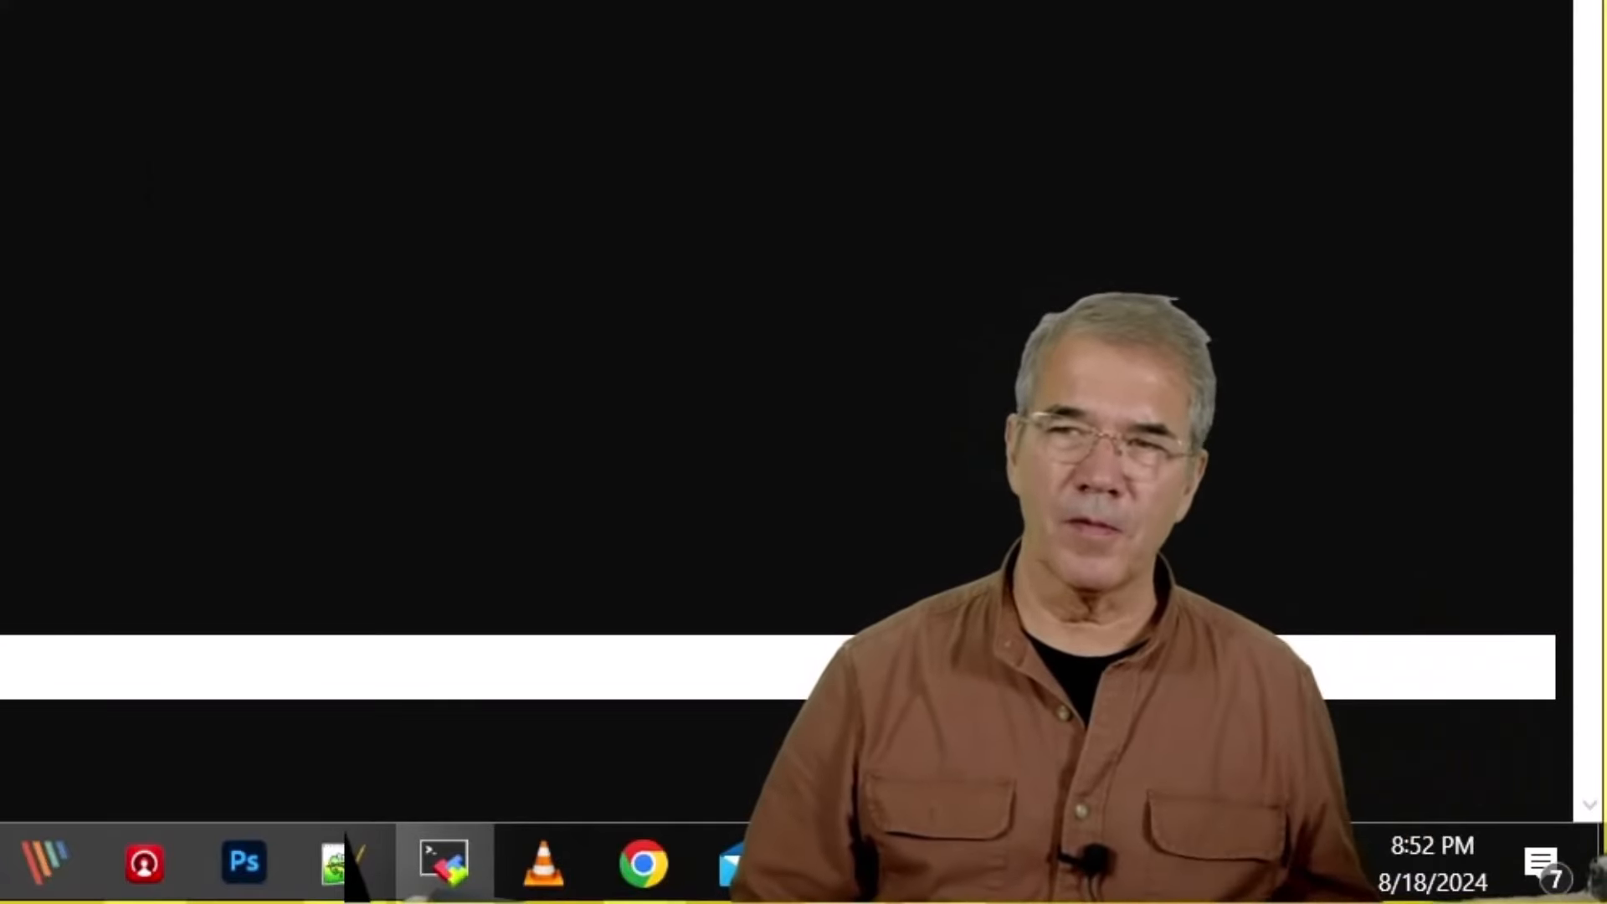
# Delete the old /dev/sdg1 line for /SM_BACKUP from /etc/fstab and highlight the duplicate-entry error in the log.
pyautogui.press('Return')
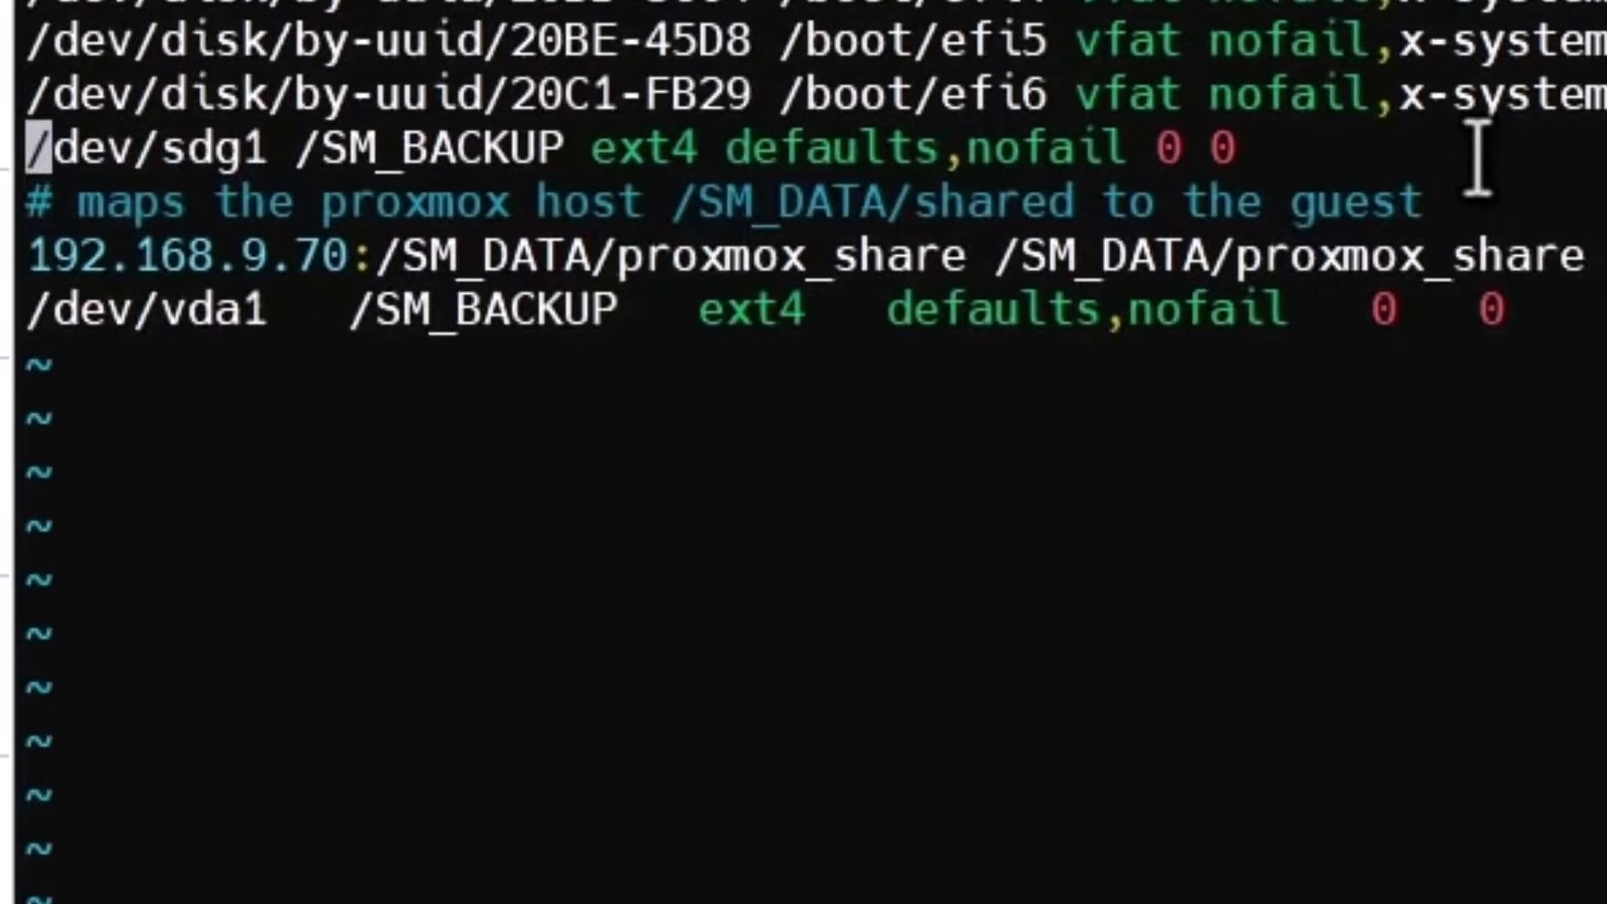
pyautogui.hotkey('shift', 'v')
pyautogui.press('d')
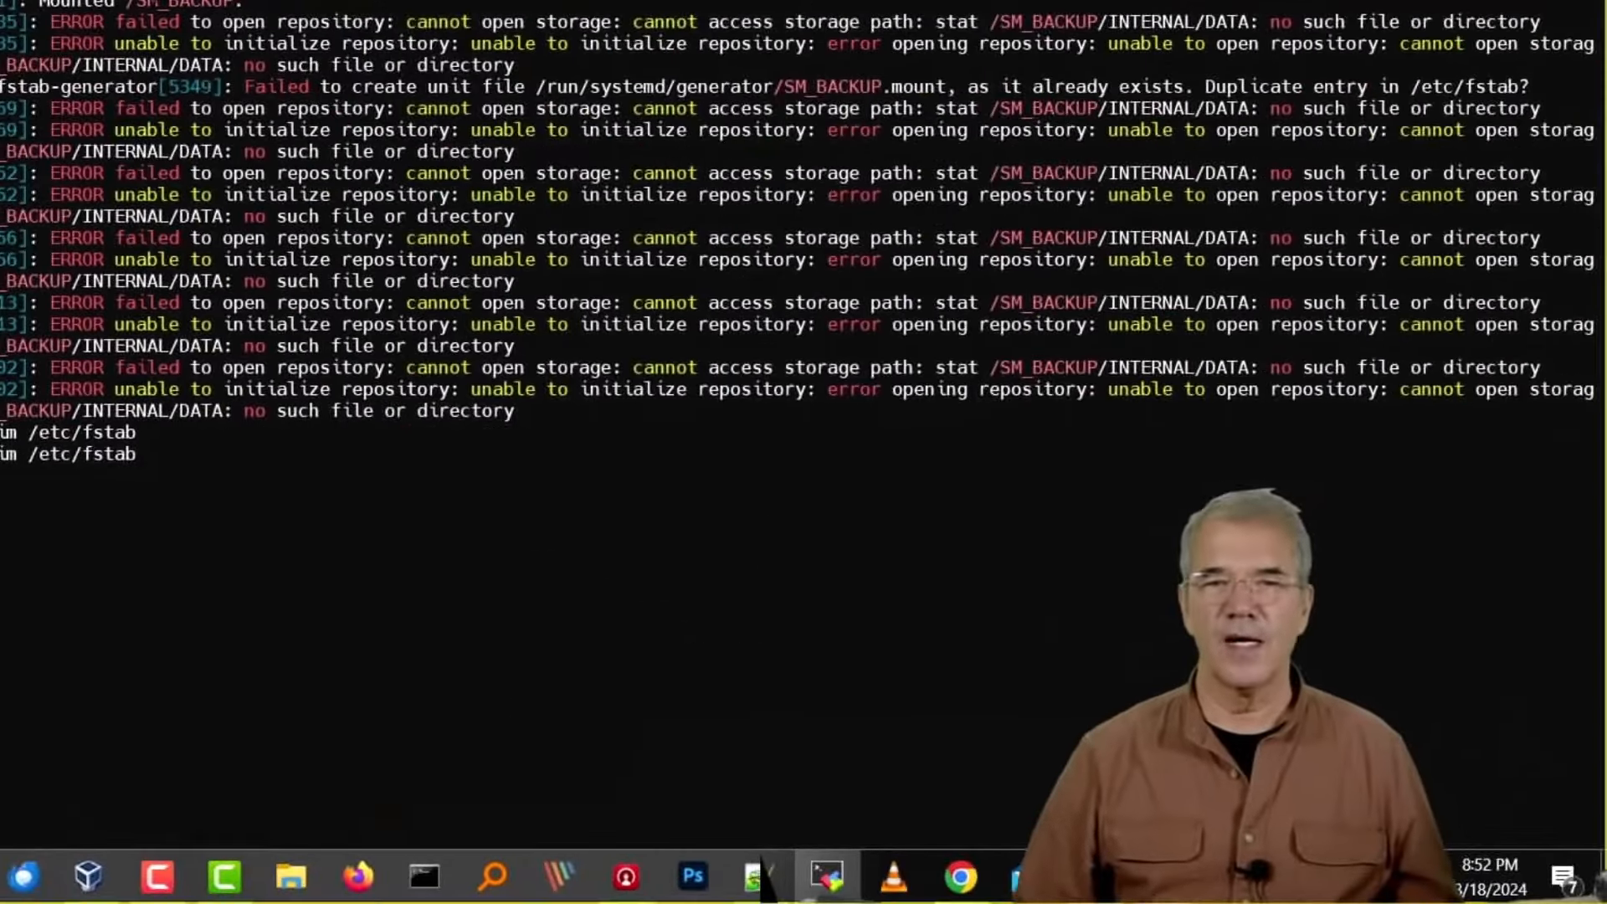
pyautogui.moveTo(248, 83); pyautogui.dragTo(1528, 86)
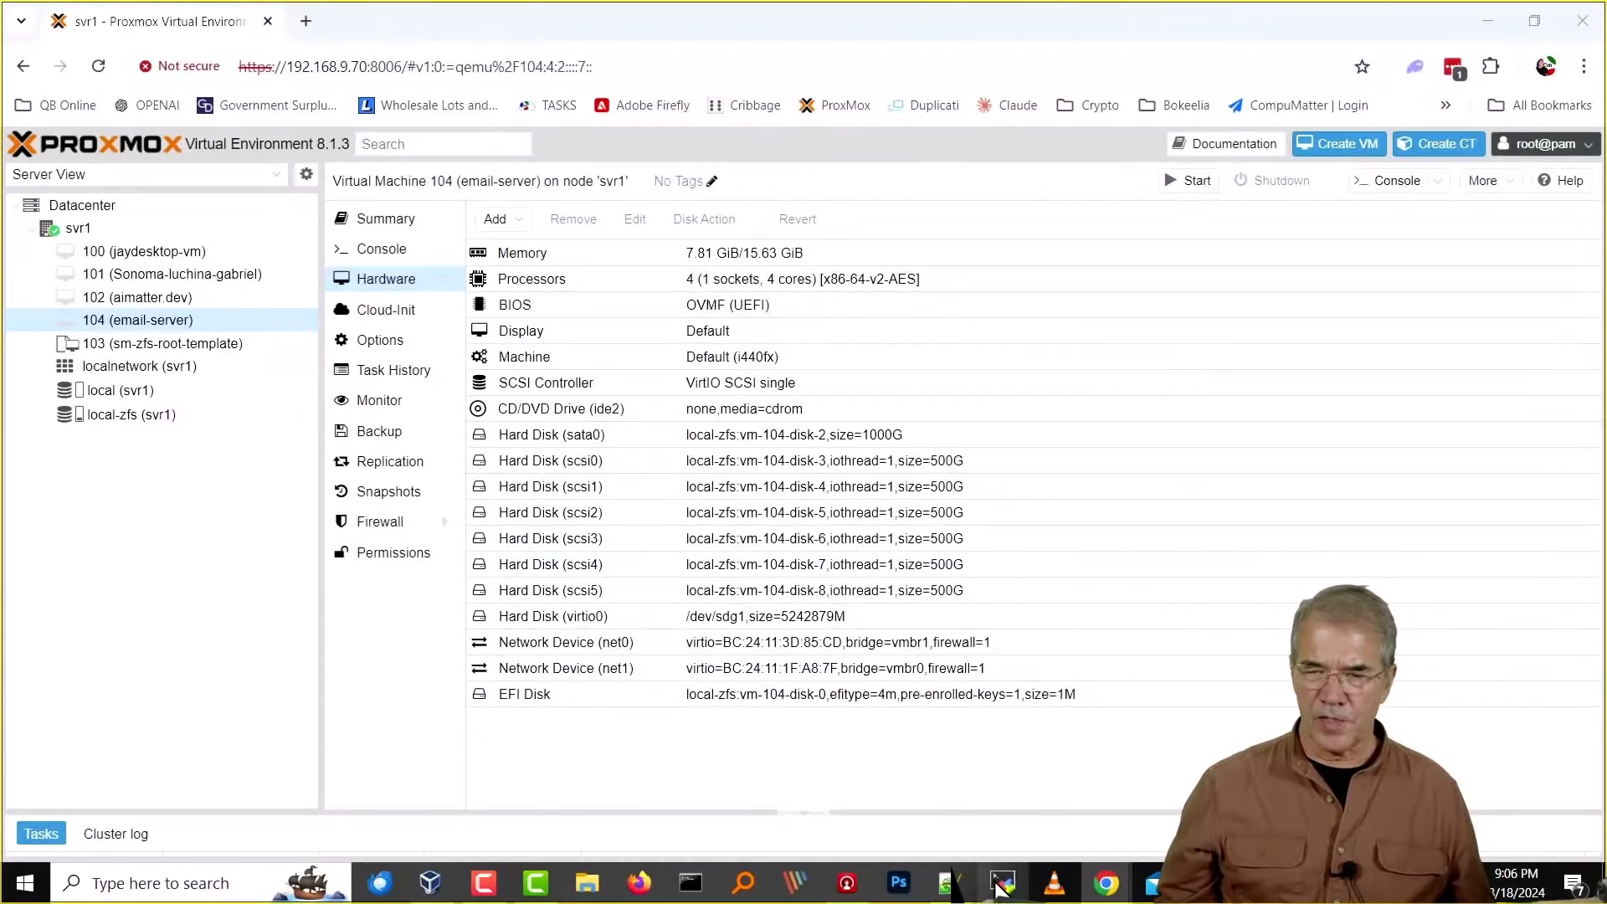
# Switch to the Proxmox host terminal and list the VM configuration files with ls -l /etc/pve/qemu-server/*.conf.
pyautogui.click(1003, 883)
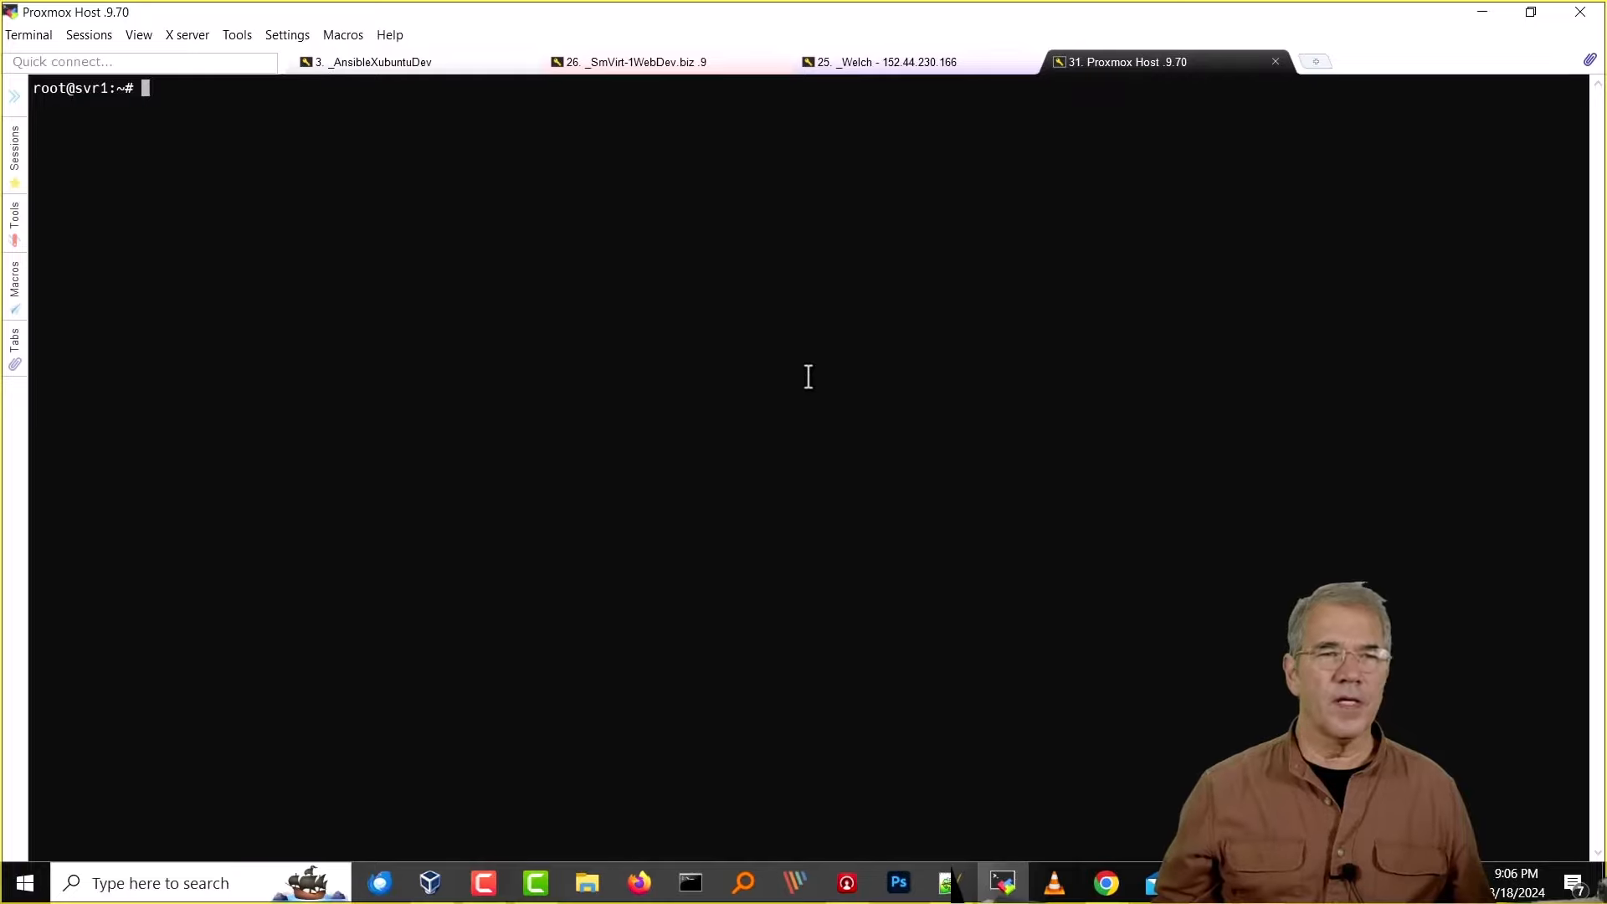
pyautogui.press('Up')
pyautogui.press('Up')
pyautogui.press('Up')
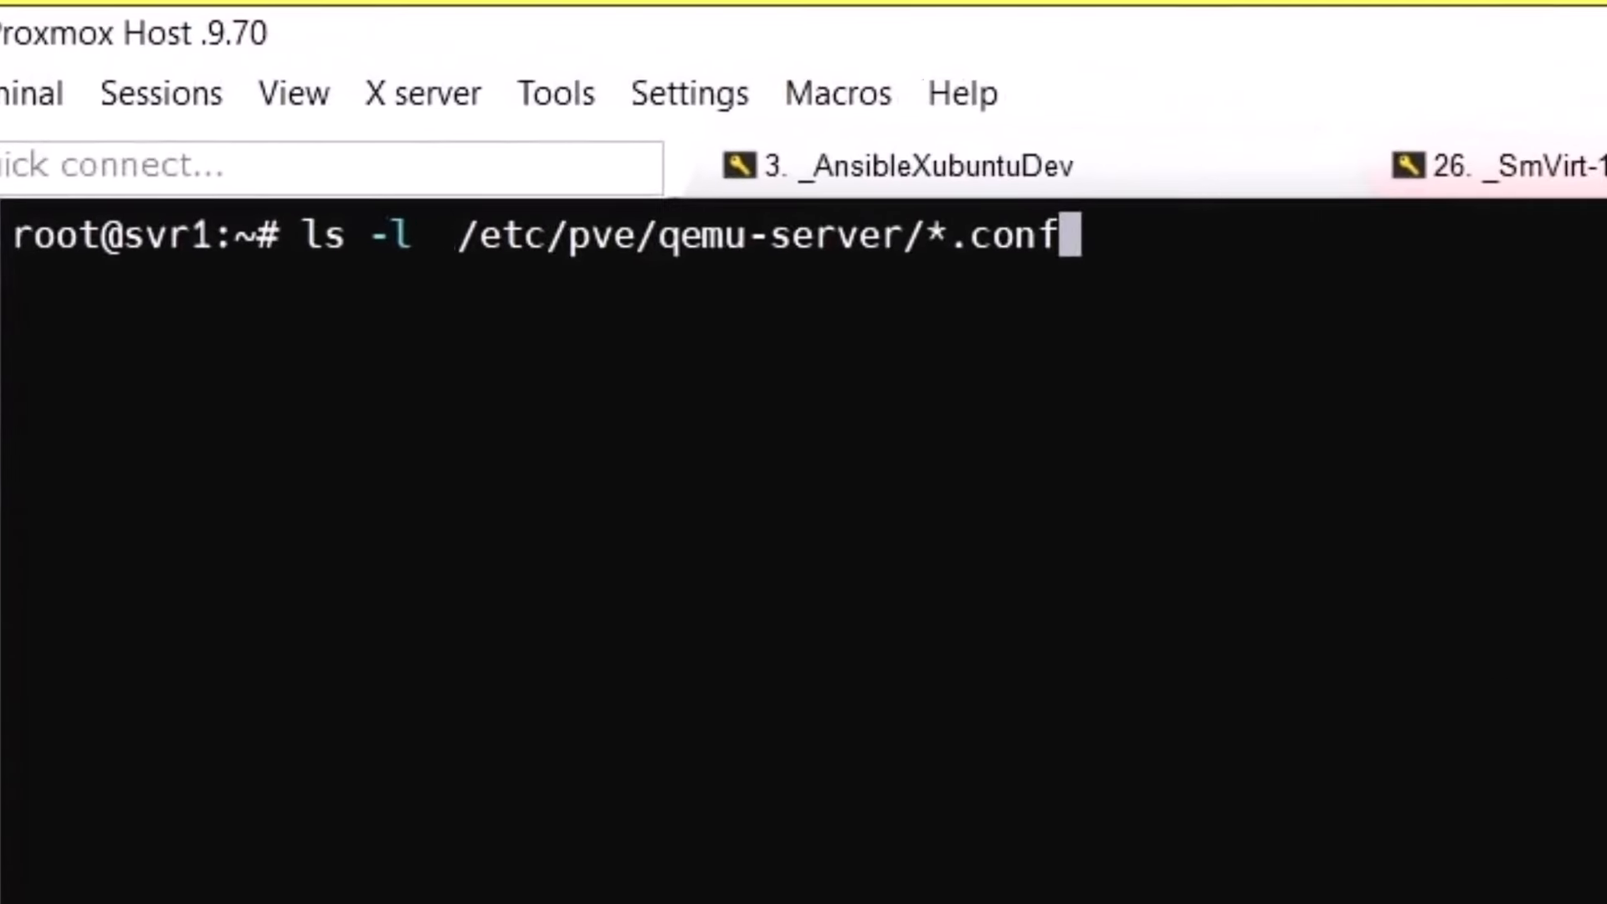
pyautogui.press('Return')
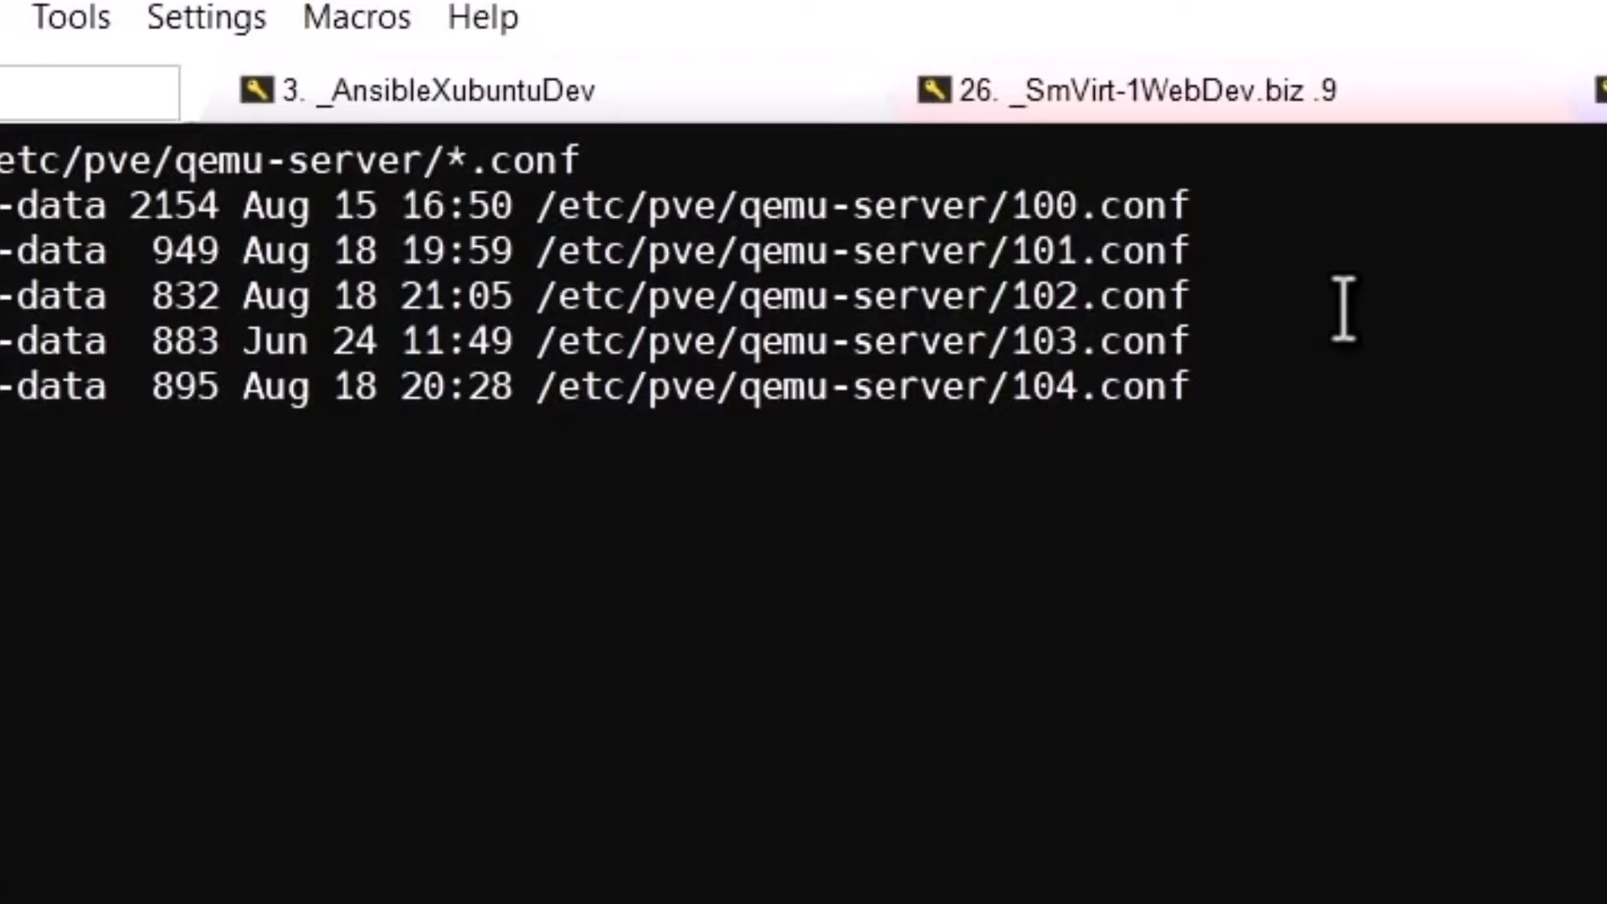
# Open /etc/pve/qemu-server/104.conf in vim on the Proxmox host.
pyautogui.write('vim /etc/pve/')
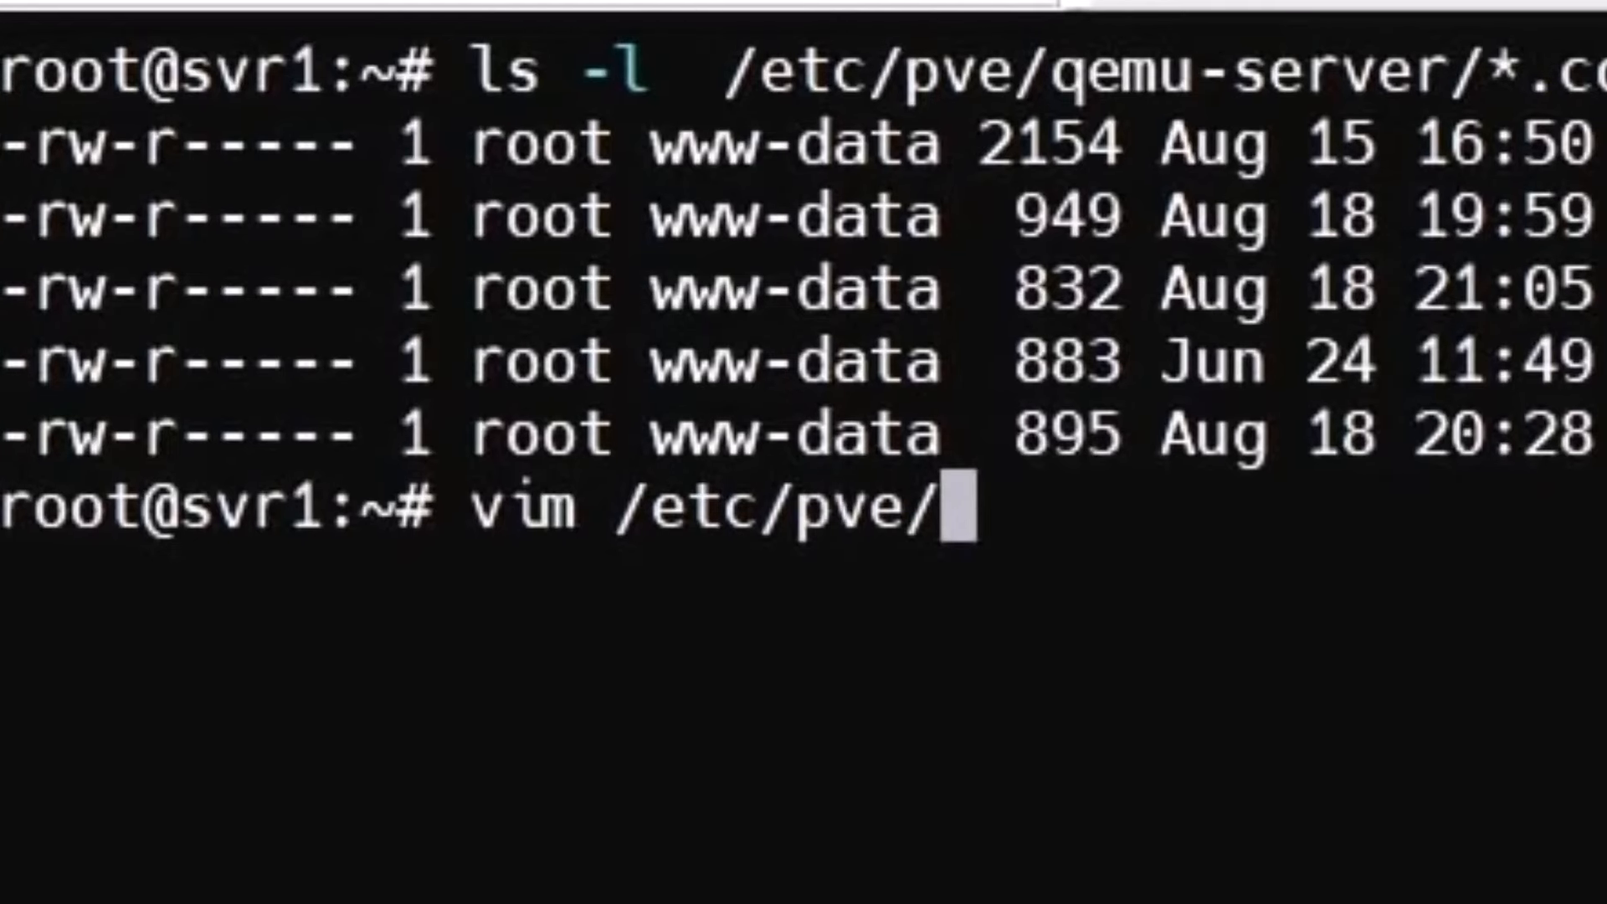
pyautogui.write('q')
pyautogui.press('Tab')
pyautogui.write('/10')
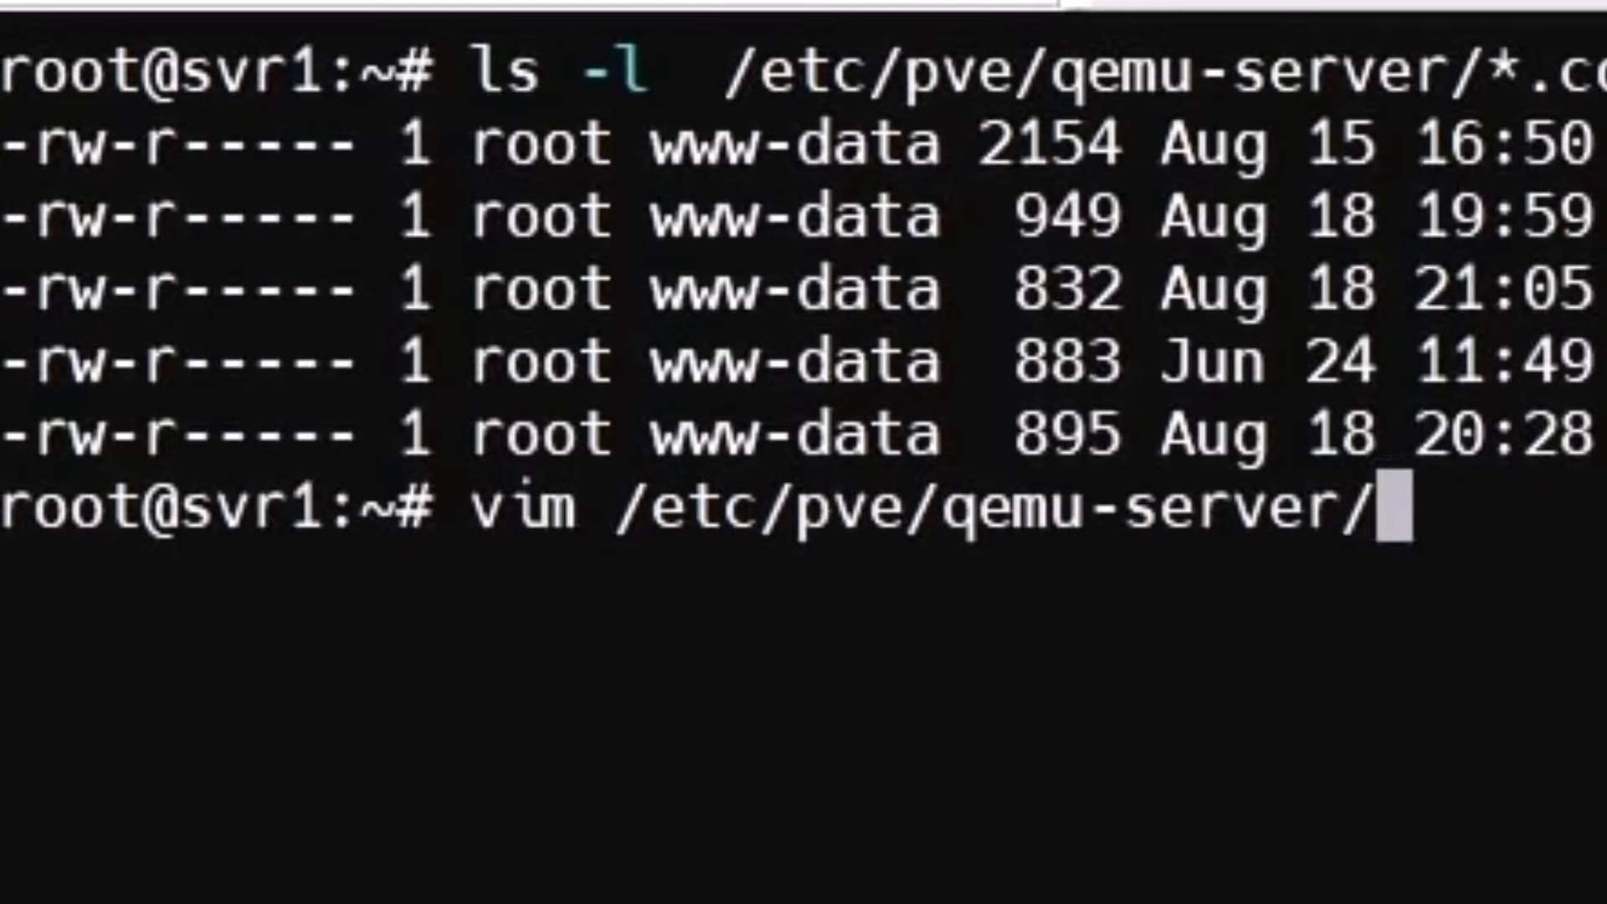
pyautogui.write('4')
pyautogui.press('Tab')
pyautogui.press('Return')
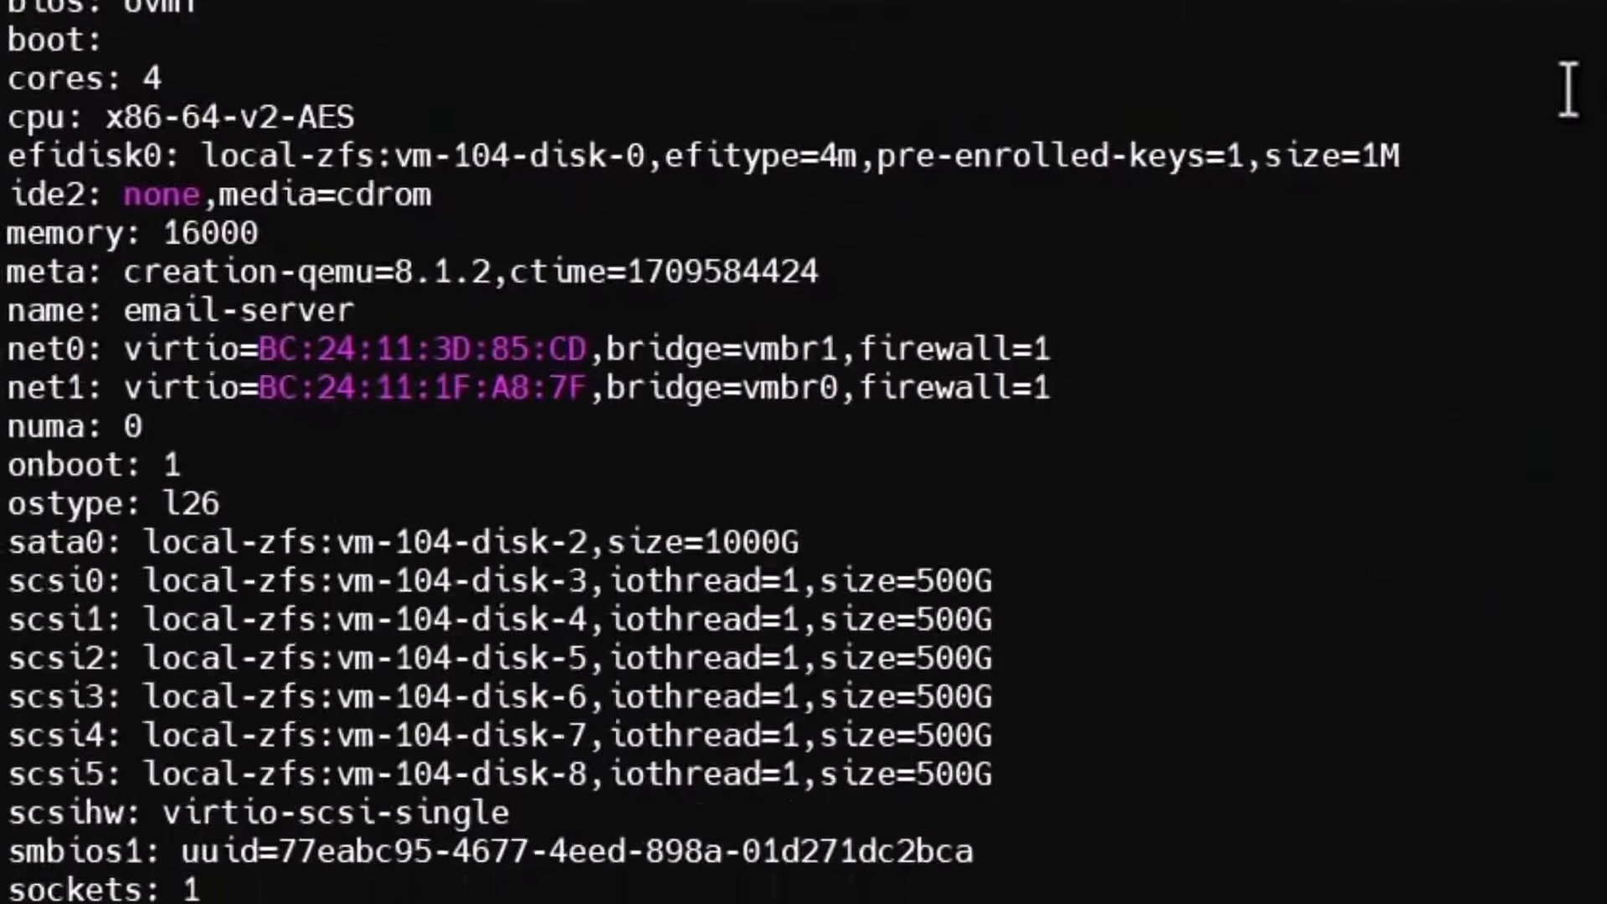
# Append the optional=1 setting to the end of the virtio0 /dev/sdg1 line in 104.conf and leave the editor.
pyautogui.press('Home')
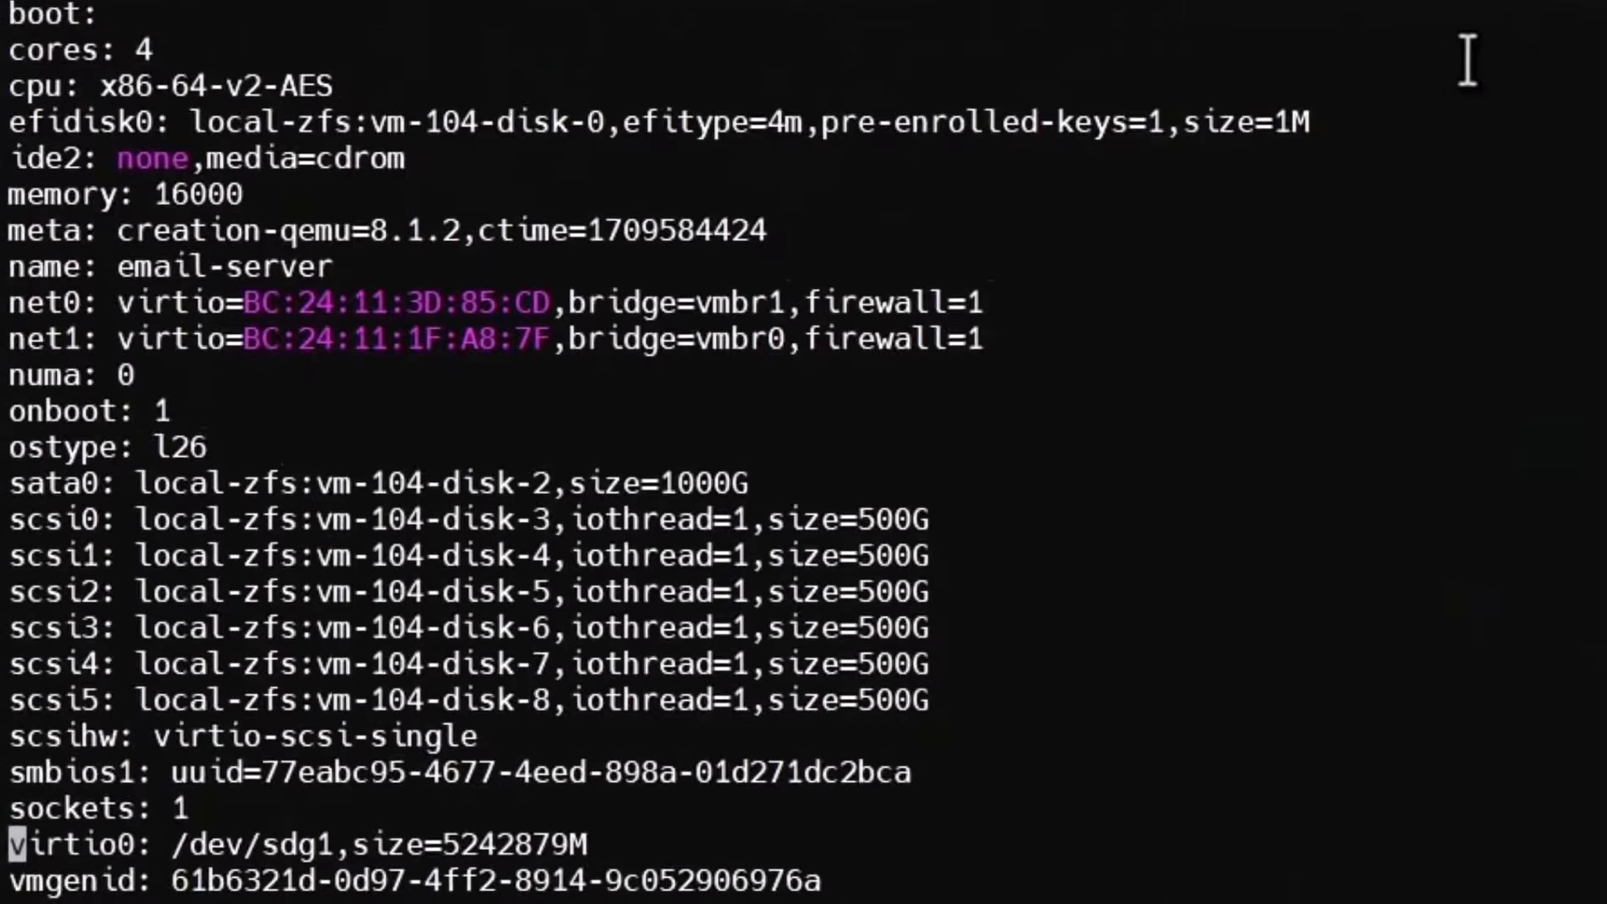
pyautogui.press('Right')
pyautogui.press('Right')
pyautogui.press('Right')
pyautogui.press('Right')
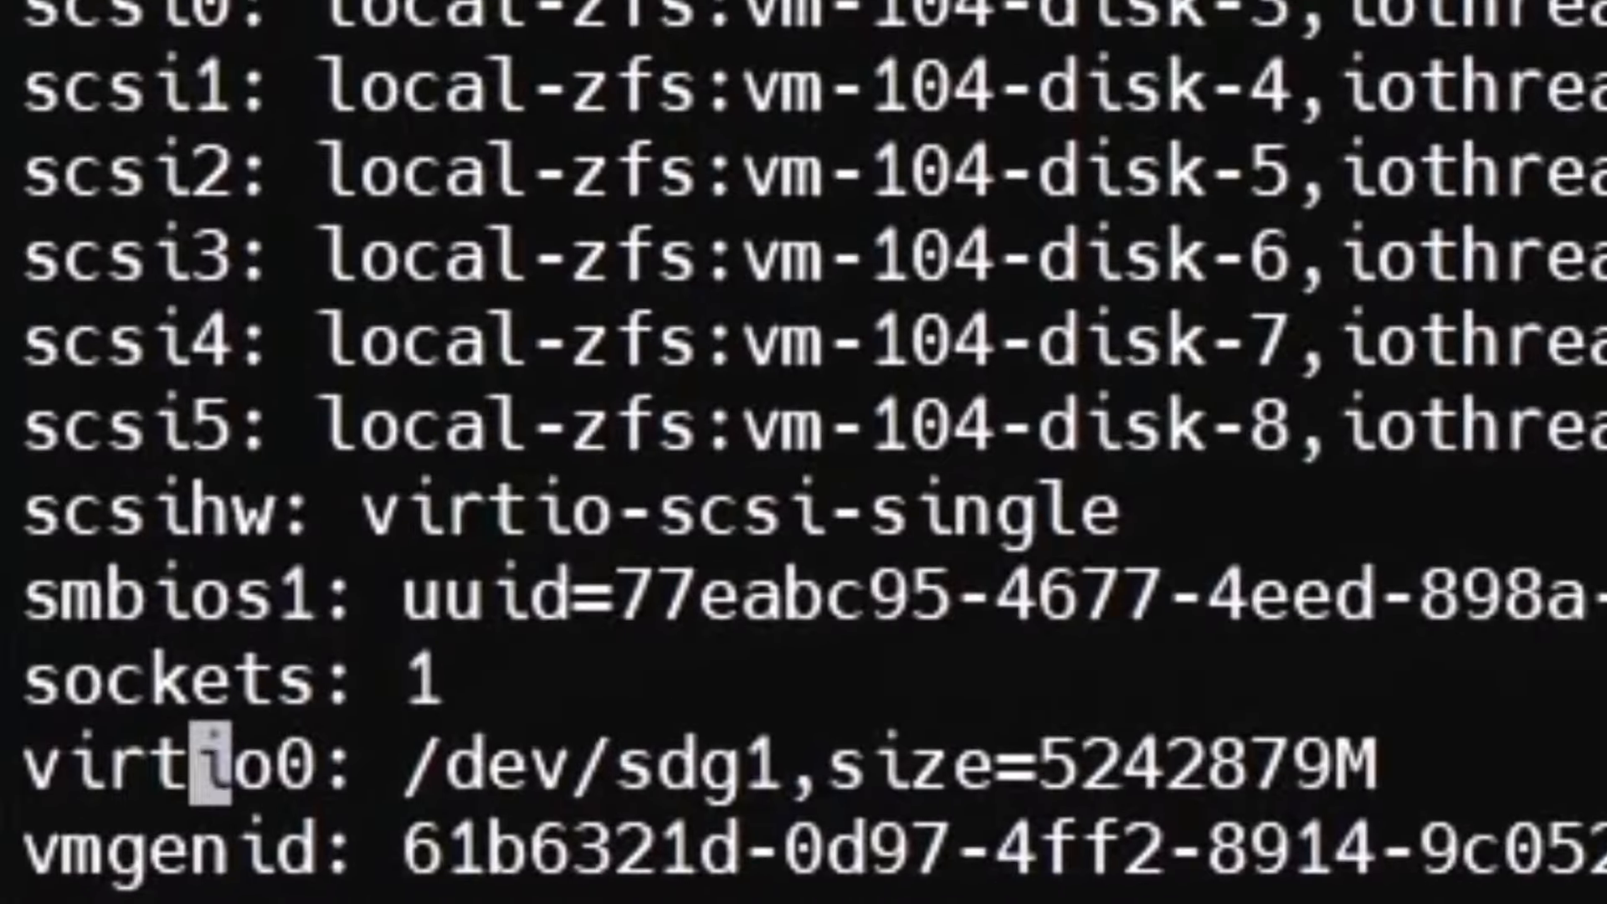
pyautogui.press('Right')
pyautogui.press('Right')
pyautogui.press('Right')
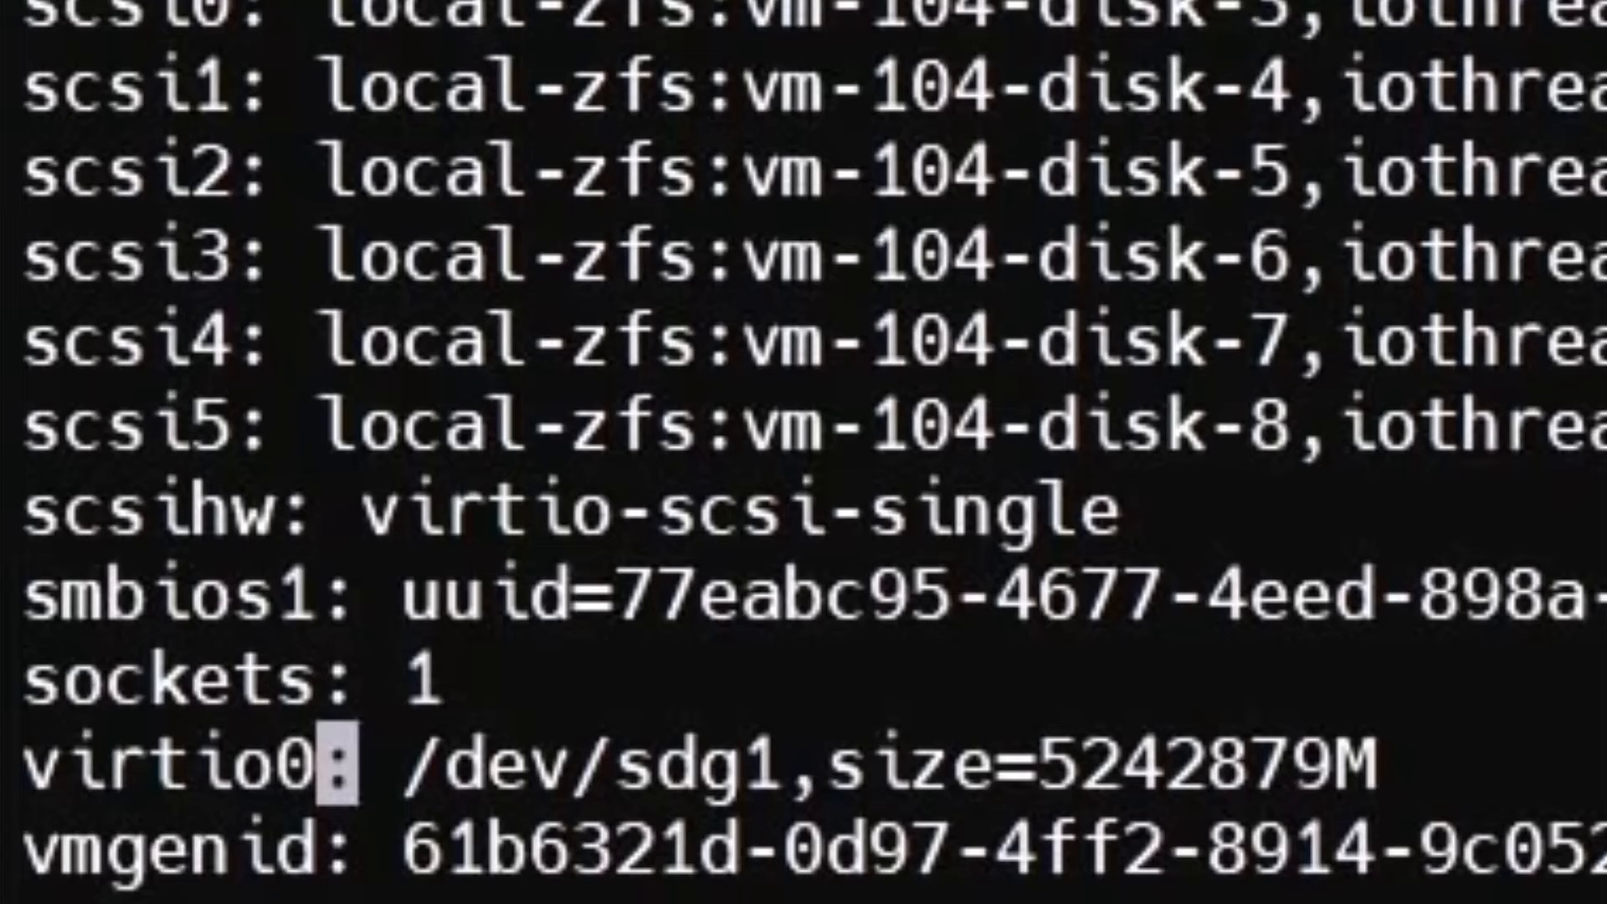
pyautogui.press('Right')
pyautogui.press('Right')
pyautogui.press('Right')
pyautogui.press('Right')
pyautogui.press('Right')
pyautogui.press('Right')
pyautogui.press('Right')
pyautogui.press('Right')
pyautogui.press('Right')
pyautogui.press('Right')
pyautogui.press('Right')
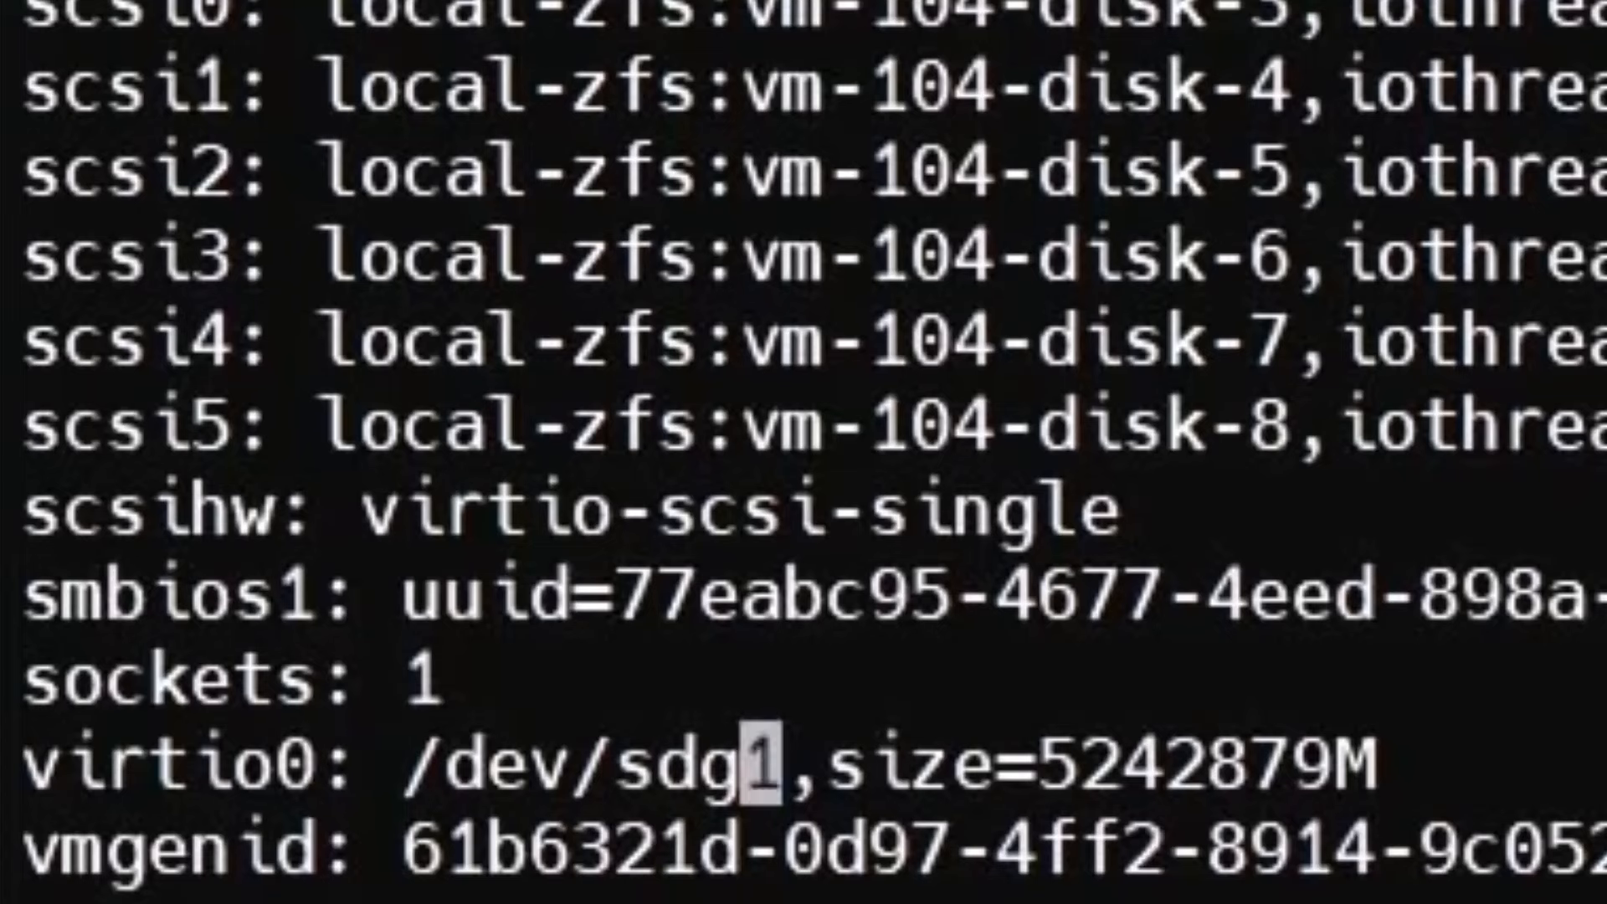
pyautogui.press('End')
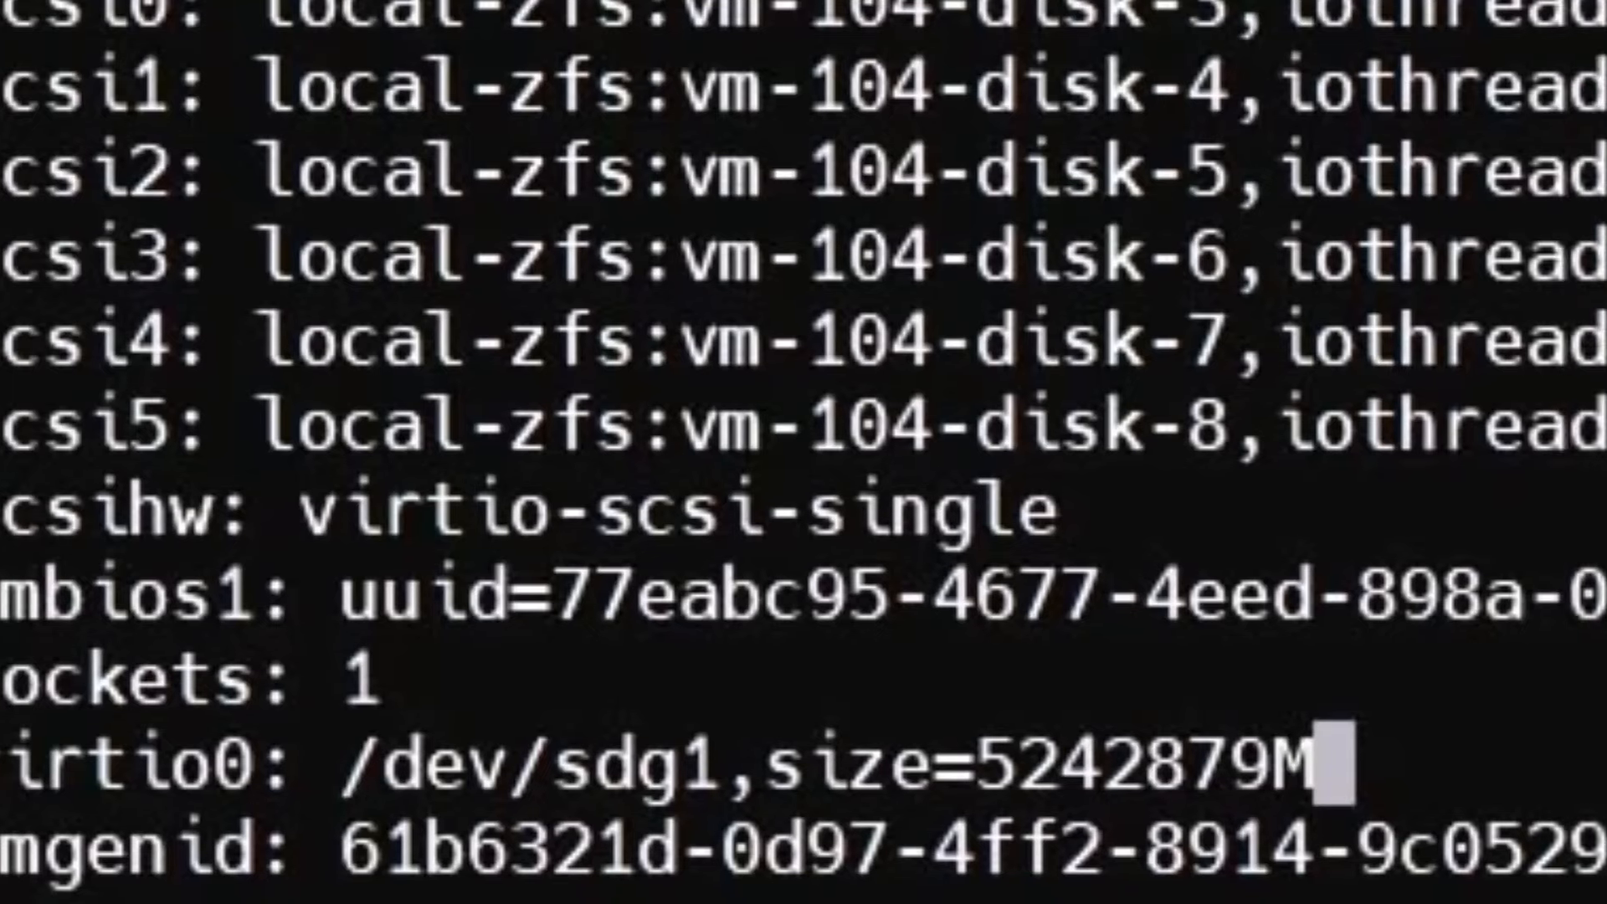
pyautogui.write(',')
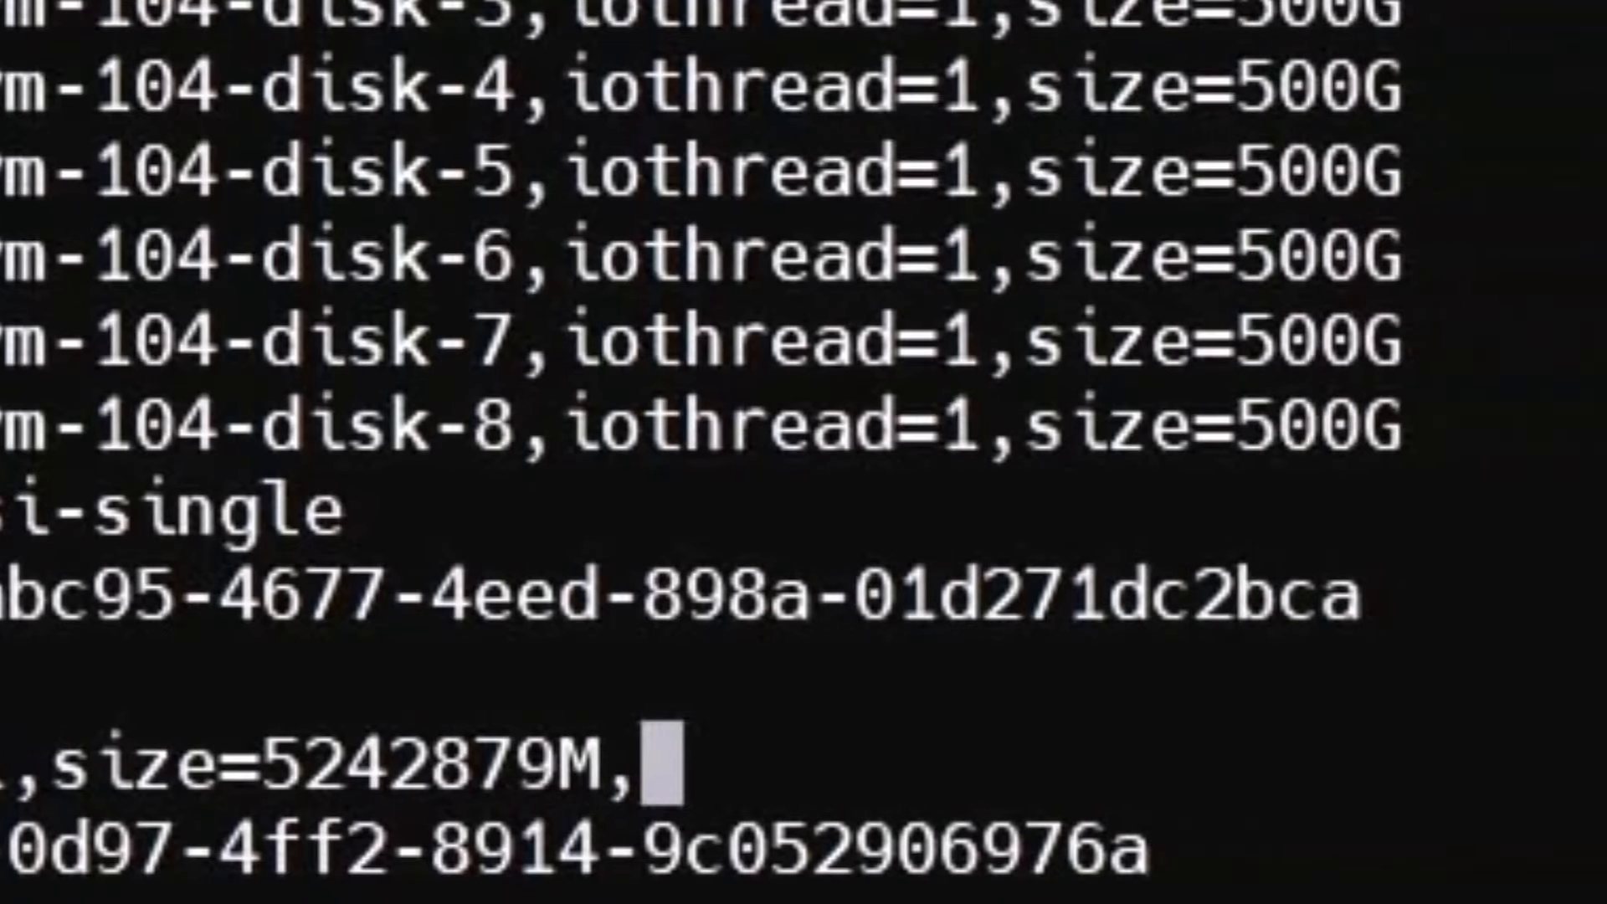
pyautogui.write(',optional=1')
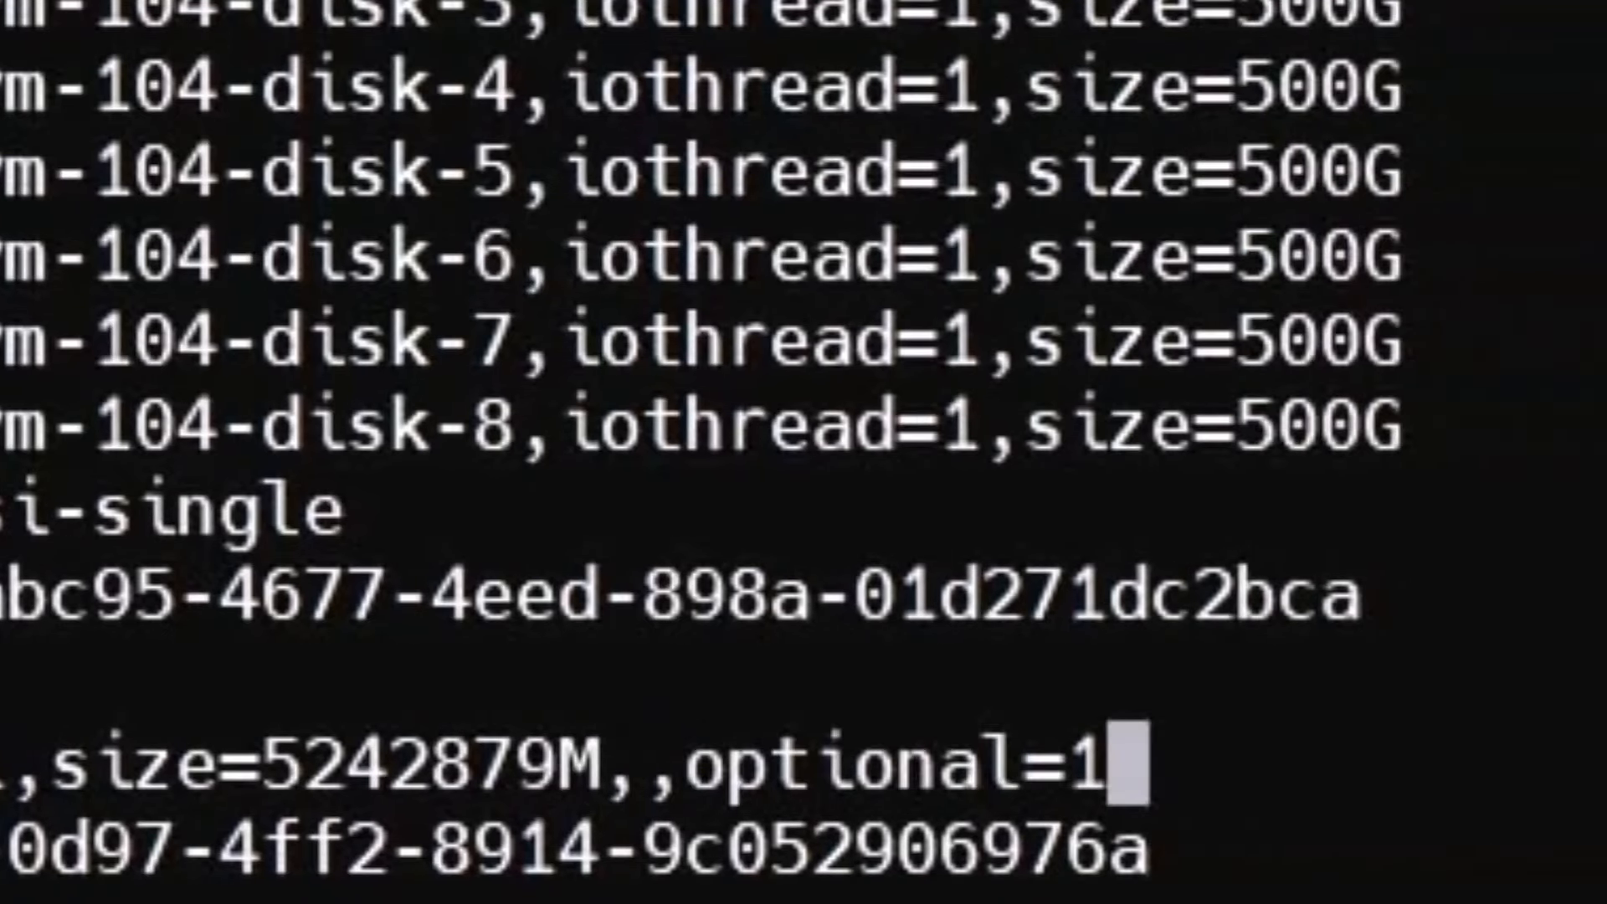
pyautogui.press('Escape')
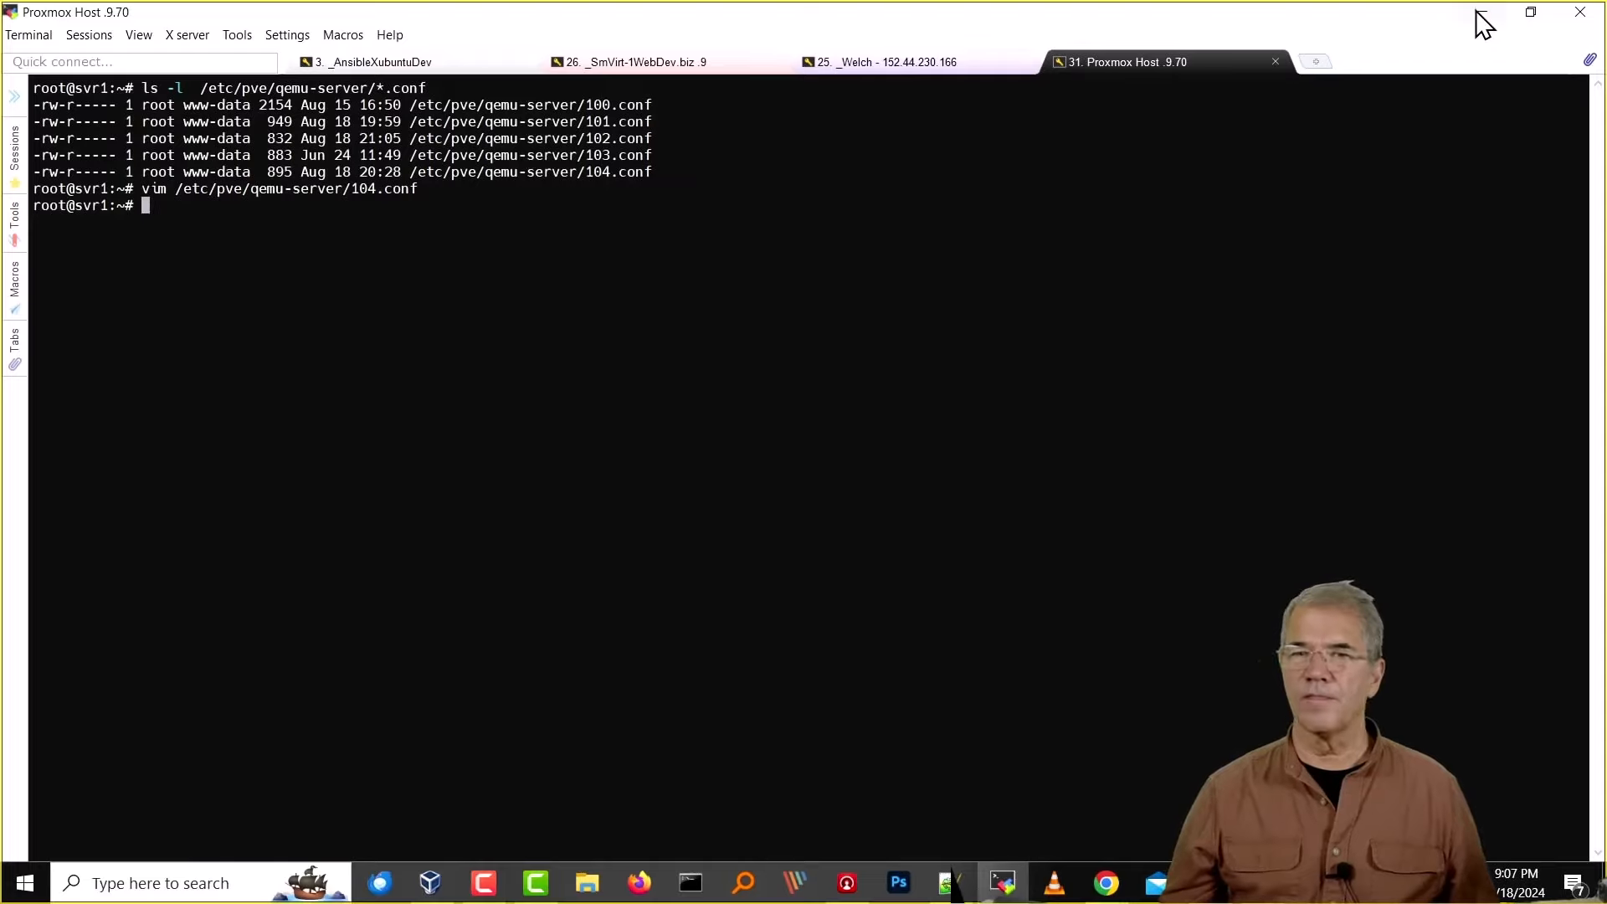
# Return to the Proxmox web interface and show the hardware of VM 102 (aimatter.dev).
pyautogui.click(1479, 12)
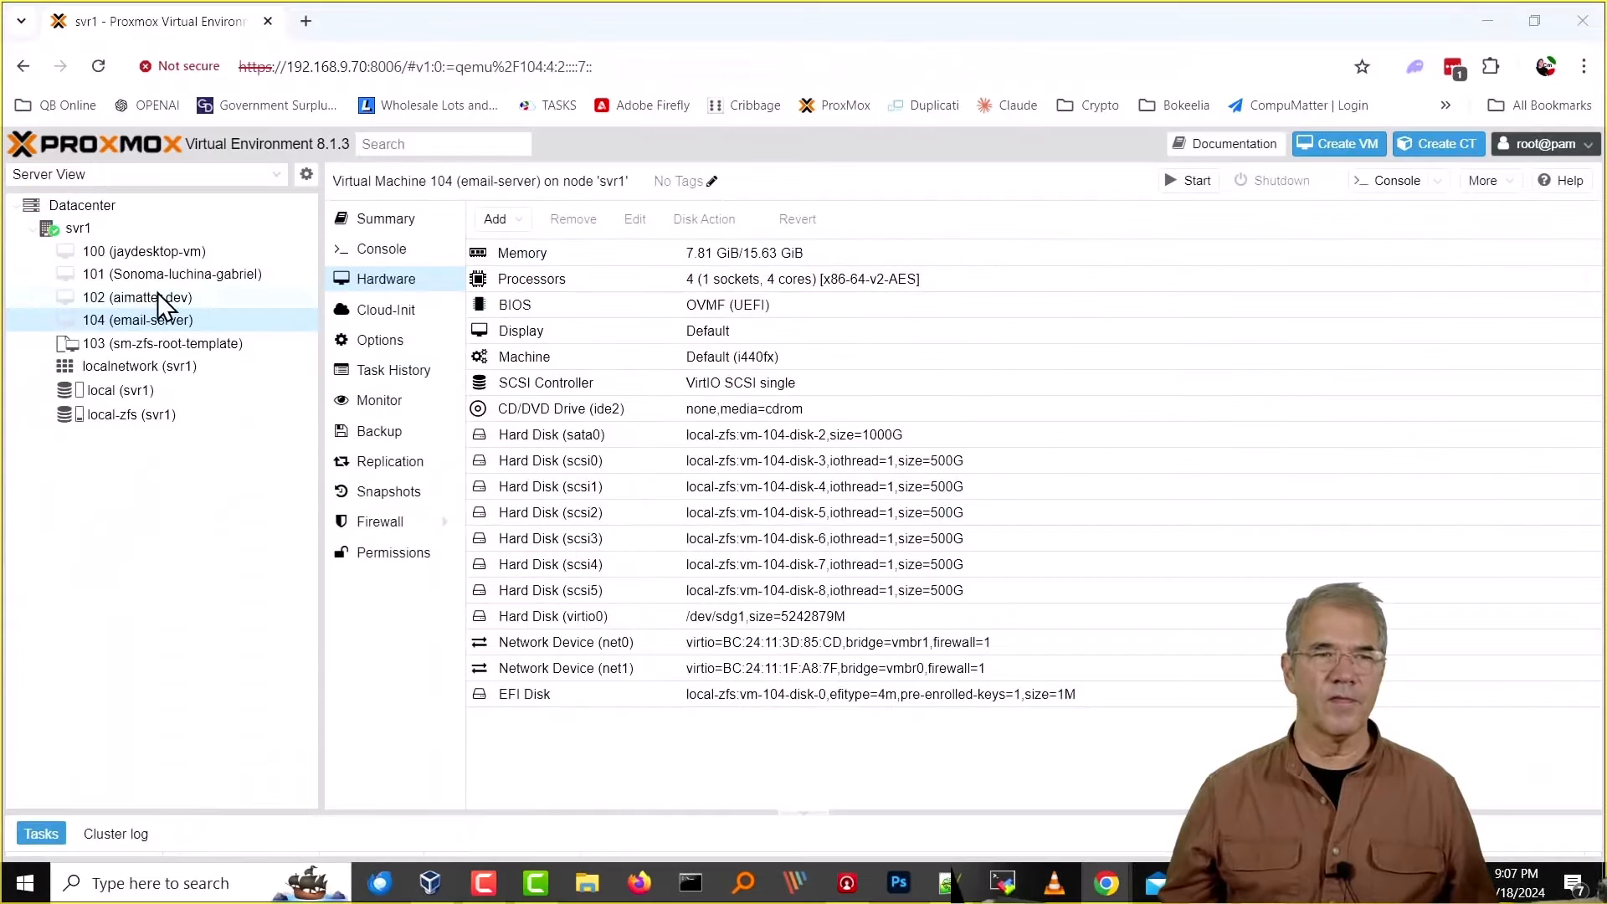
pyautogui.click(118, 299)
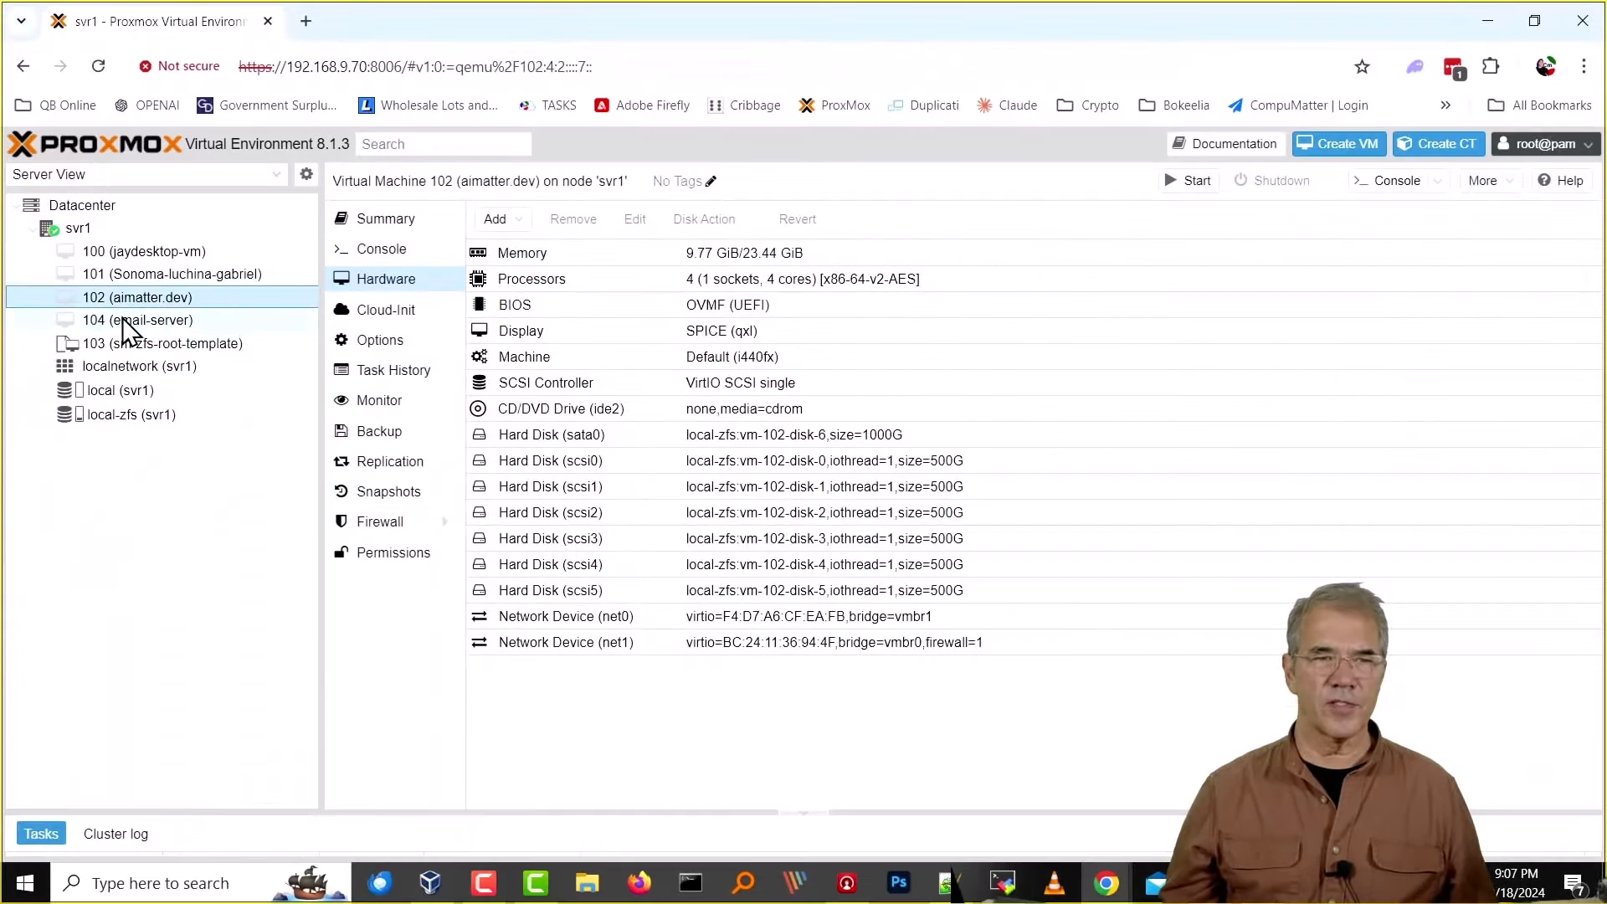
# Show the hardware of VM 104 (email-server) and review its list of attached disks.
pyautogui.click(126, 322)
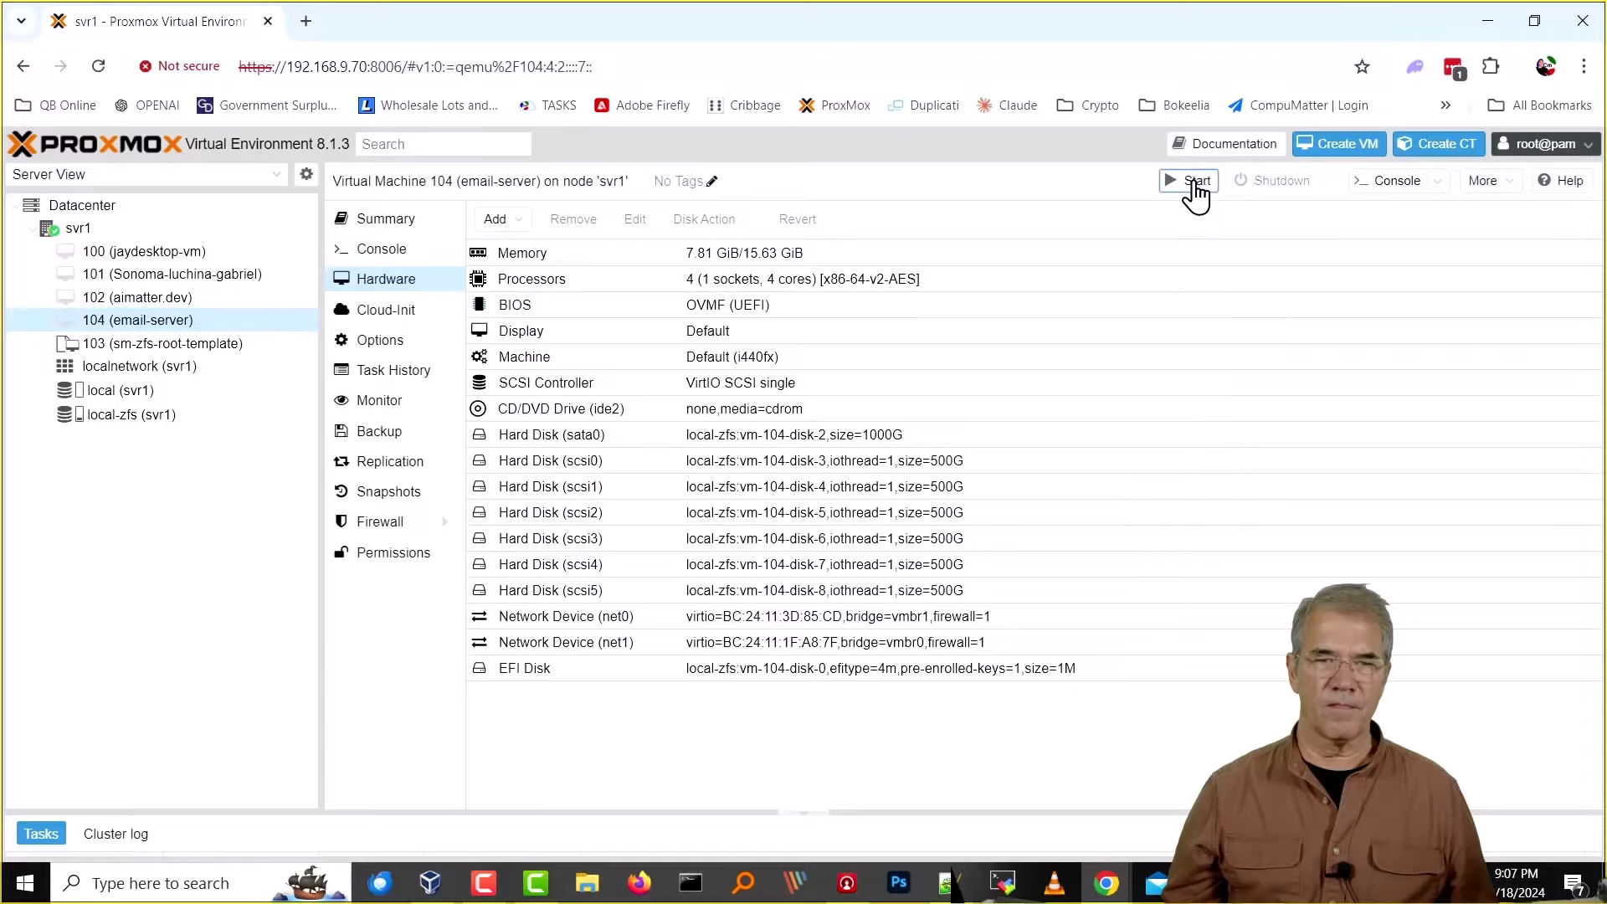
pyautogui.click(1196, 181)
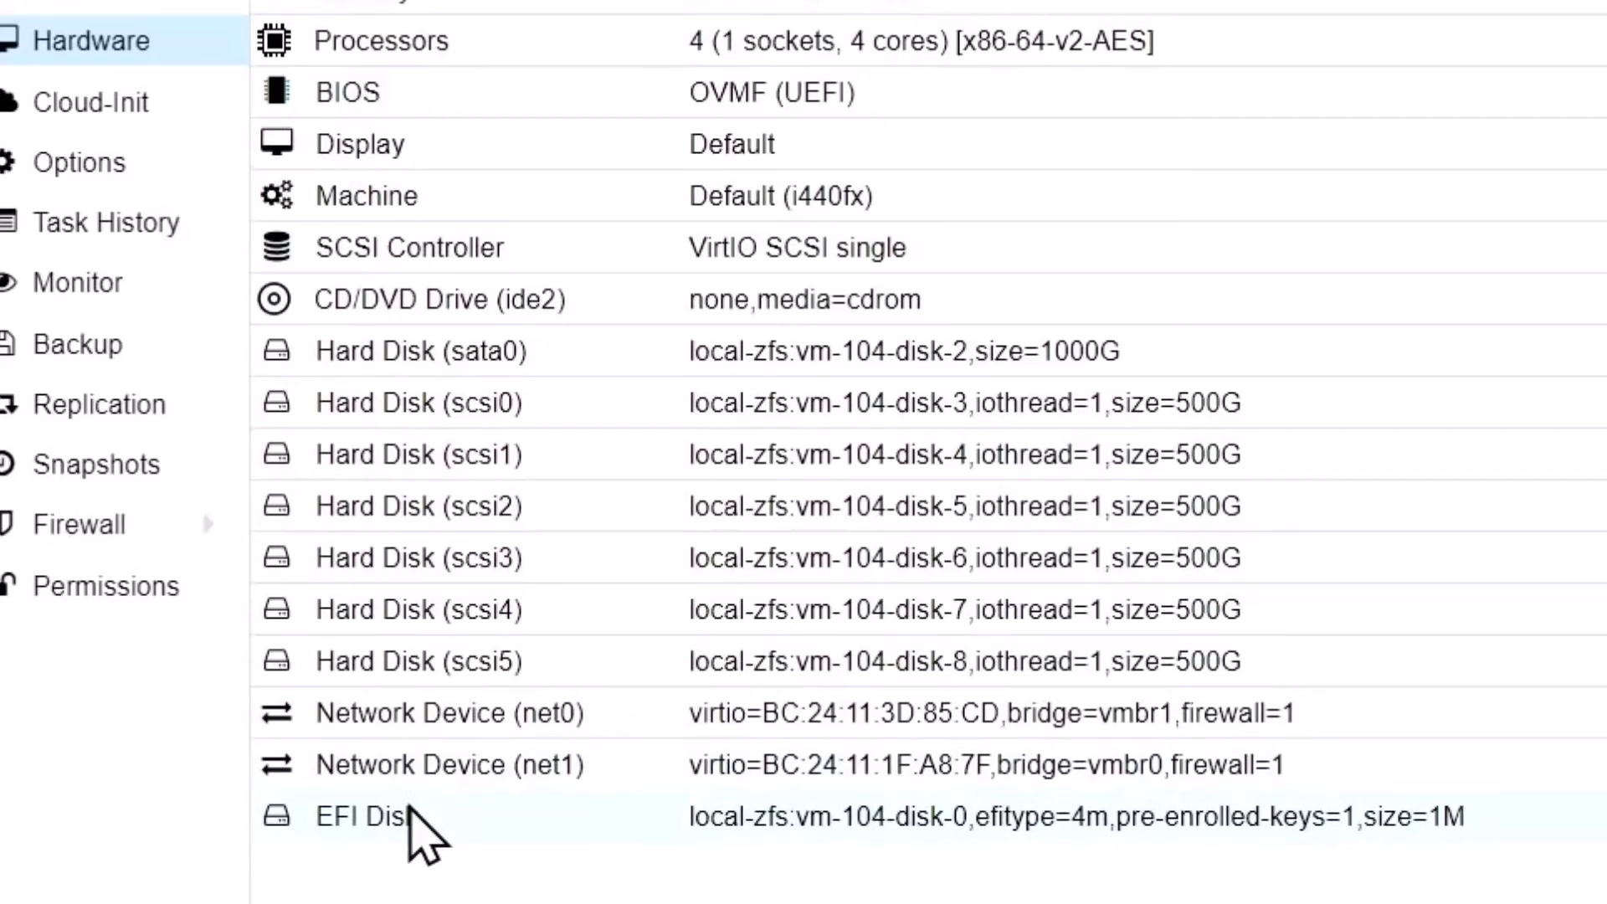
pyautogui.click(387, 881)
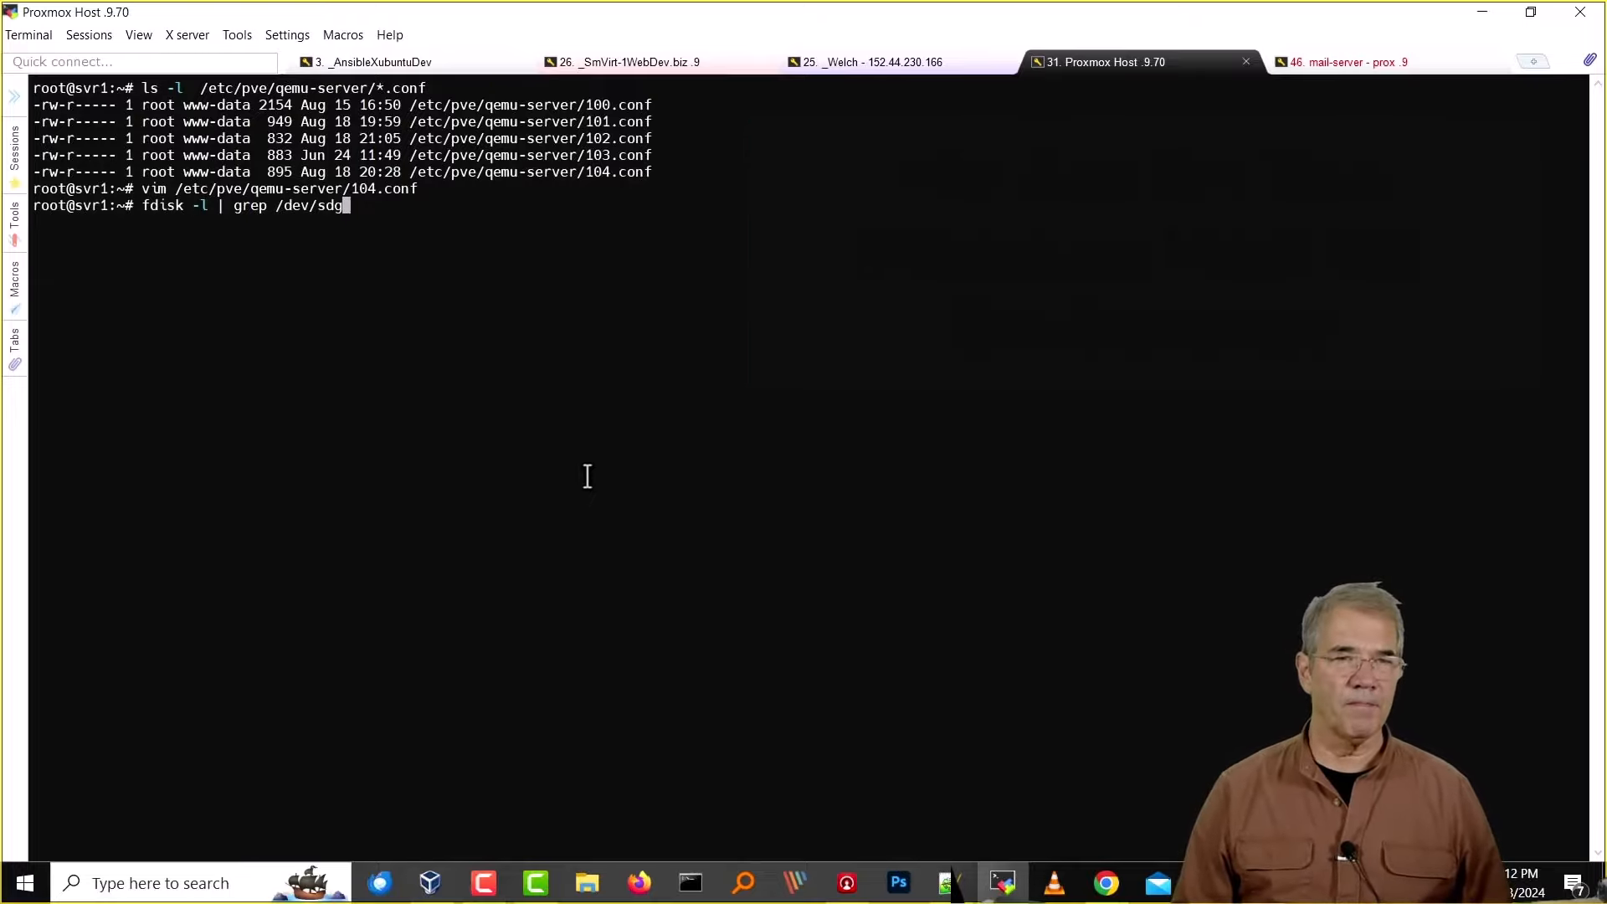
# In the Proxmox host terminal, list the /dev/sdg partitions with fdisk -l | grep /dev/sdg and check partitions 1 to 3 using parted align-check opt.
pyautogui.press('Return')
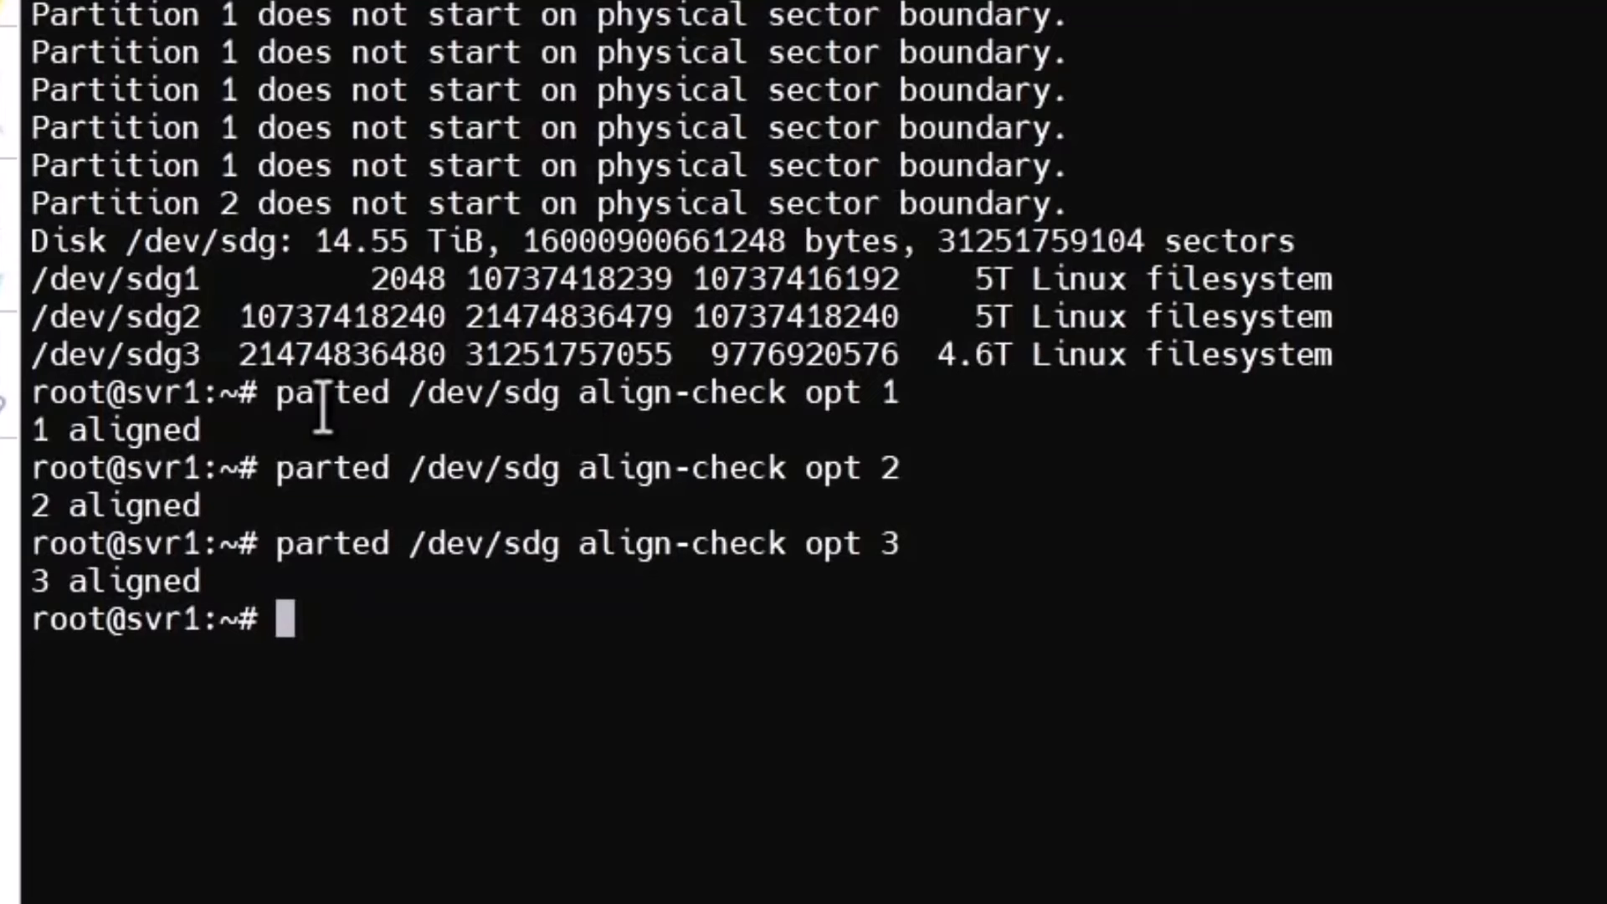
pyautogui.moveTo(277, 392); pyautogui.dragTo(896, 390)
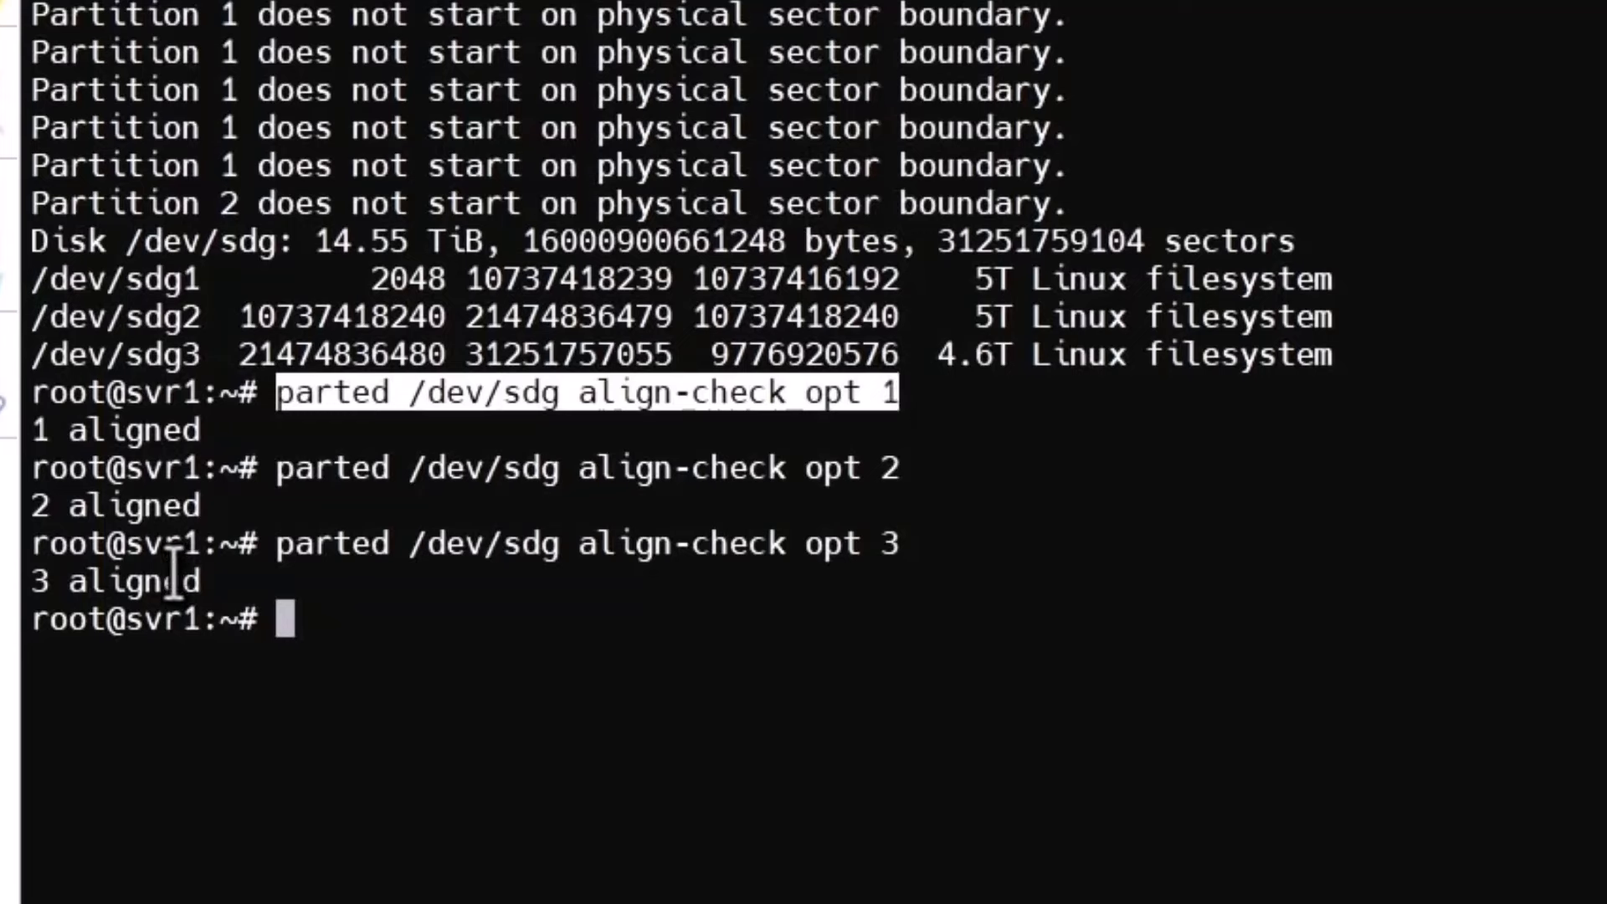
pyautogui.moveTo(201, 581); pyautogui.dragTo(32, 581)
pyautogui.click(360, 548)
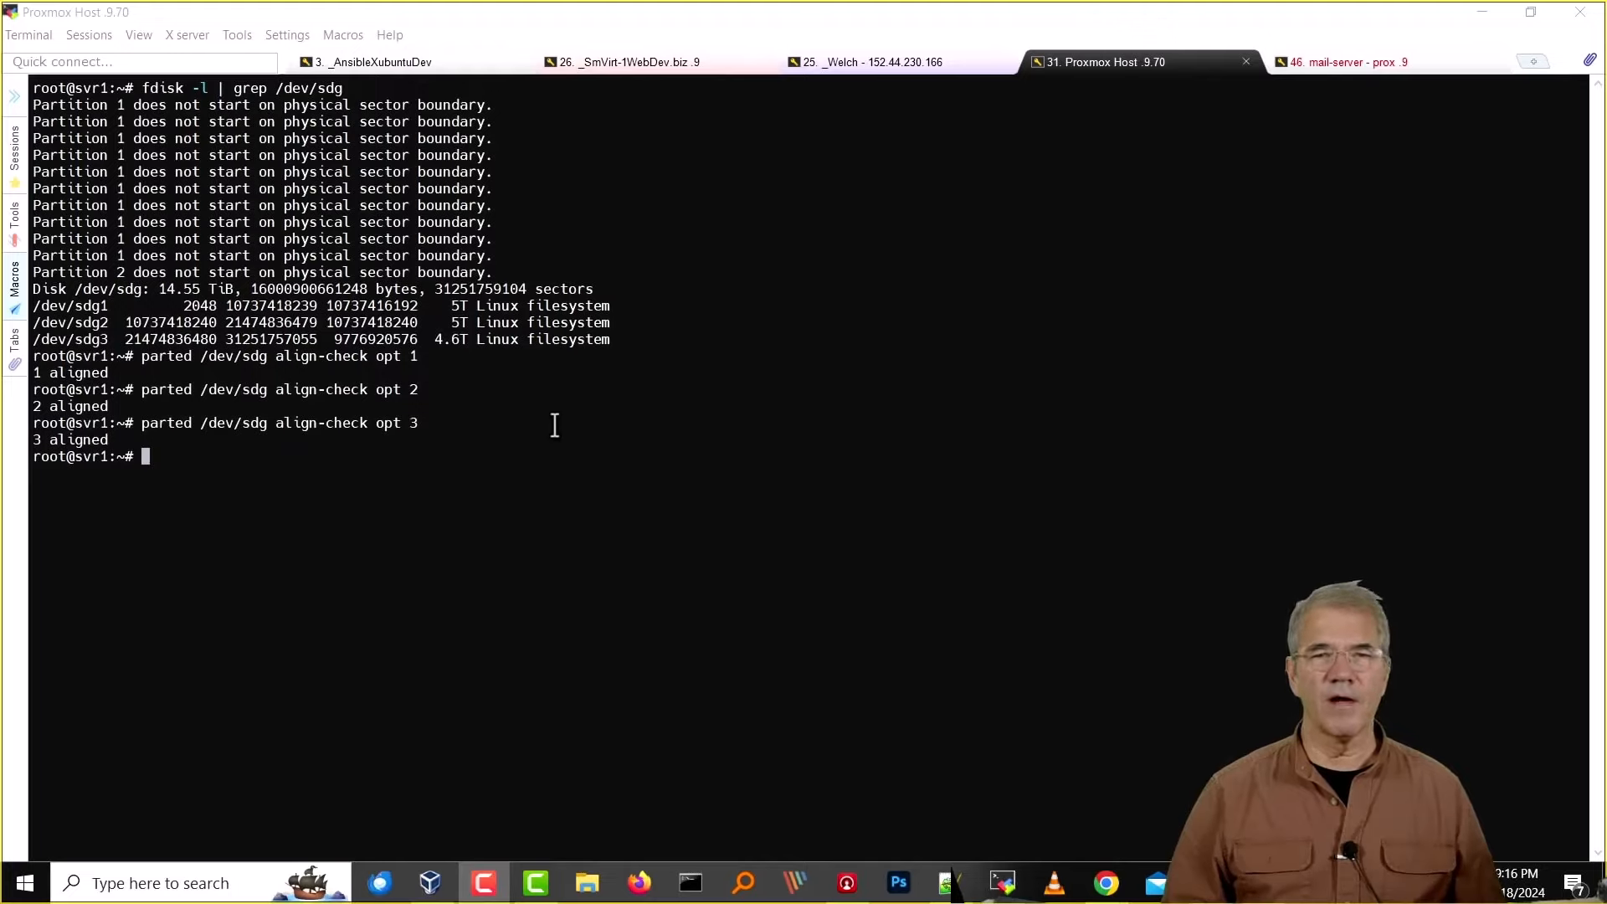
pyautogui.click(555, 425)
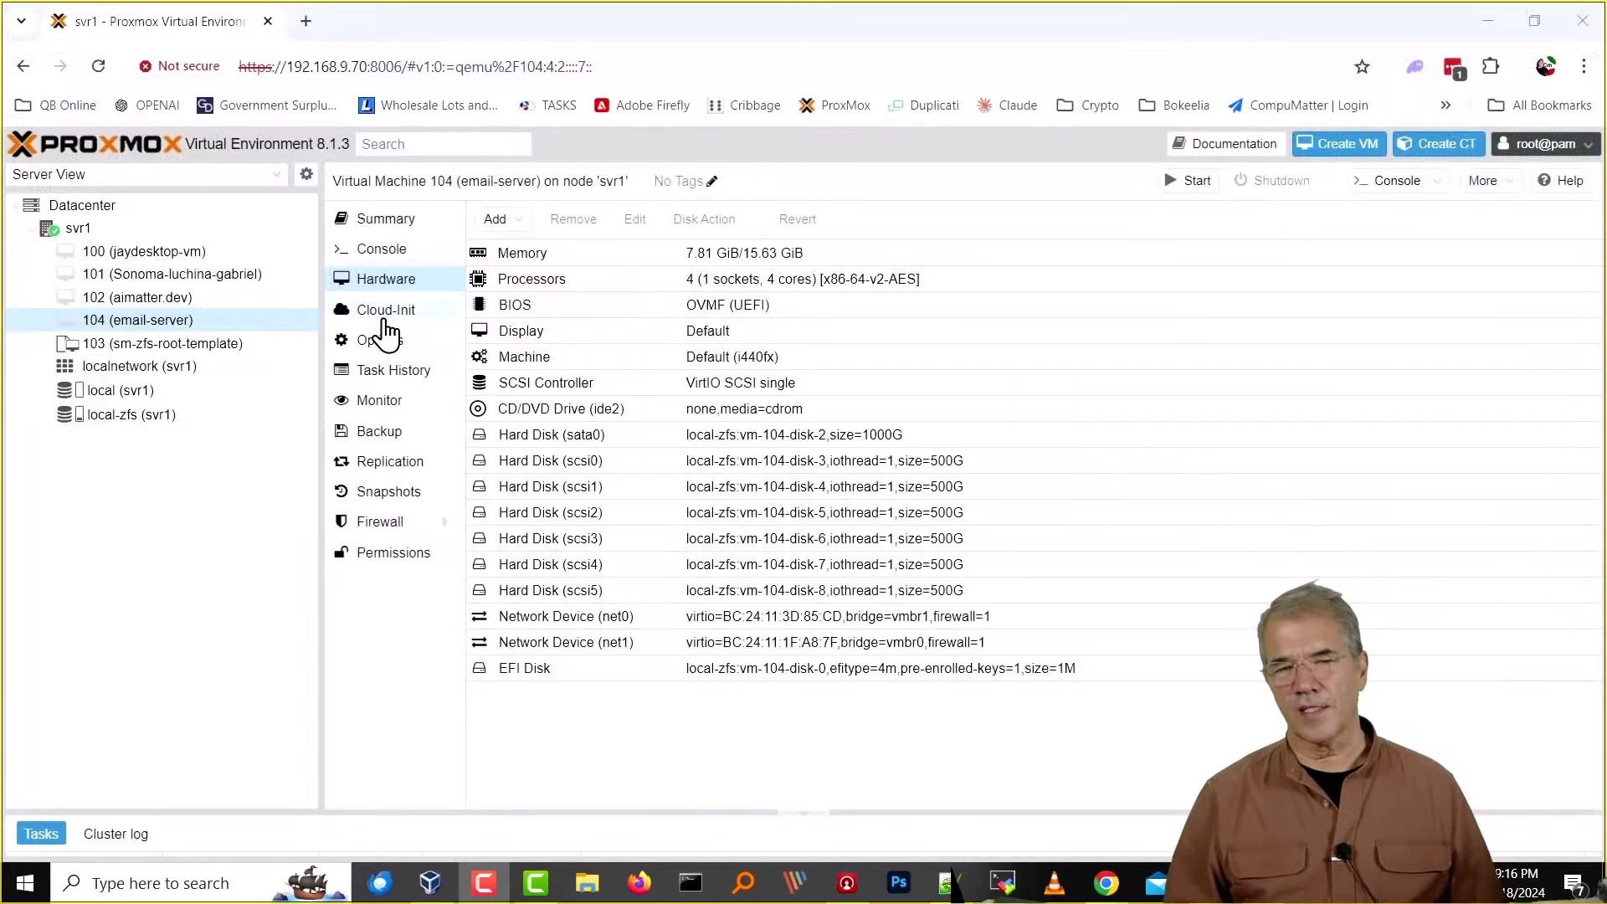
# Return to the Proxmox web interface and review the hardware of VM 104 (email-server), followed by VM 102 (aimatter.dev).
pyautogui.click(385, 318)
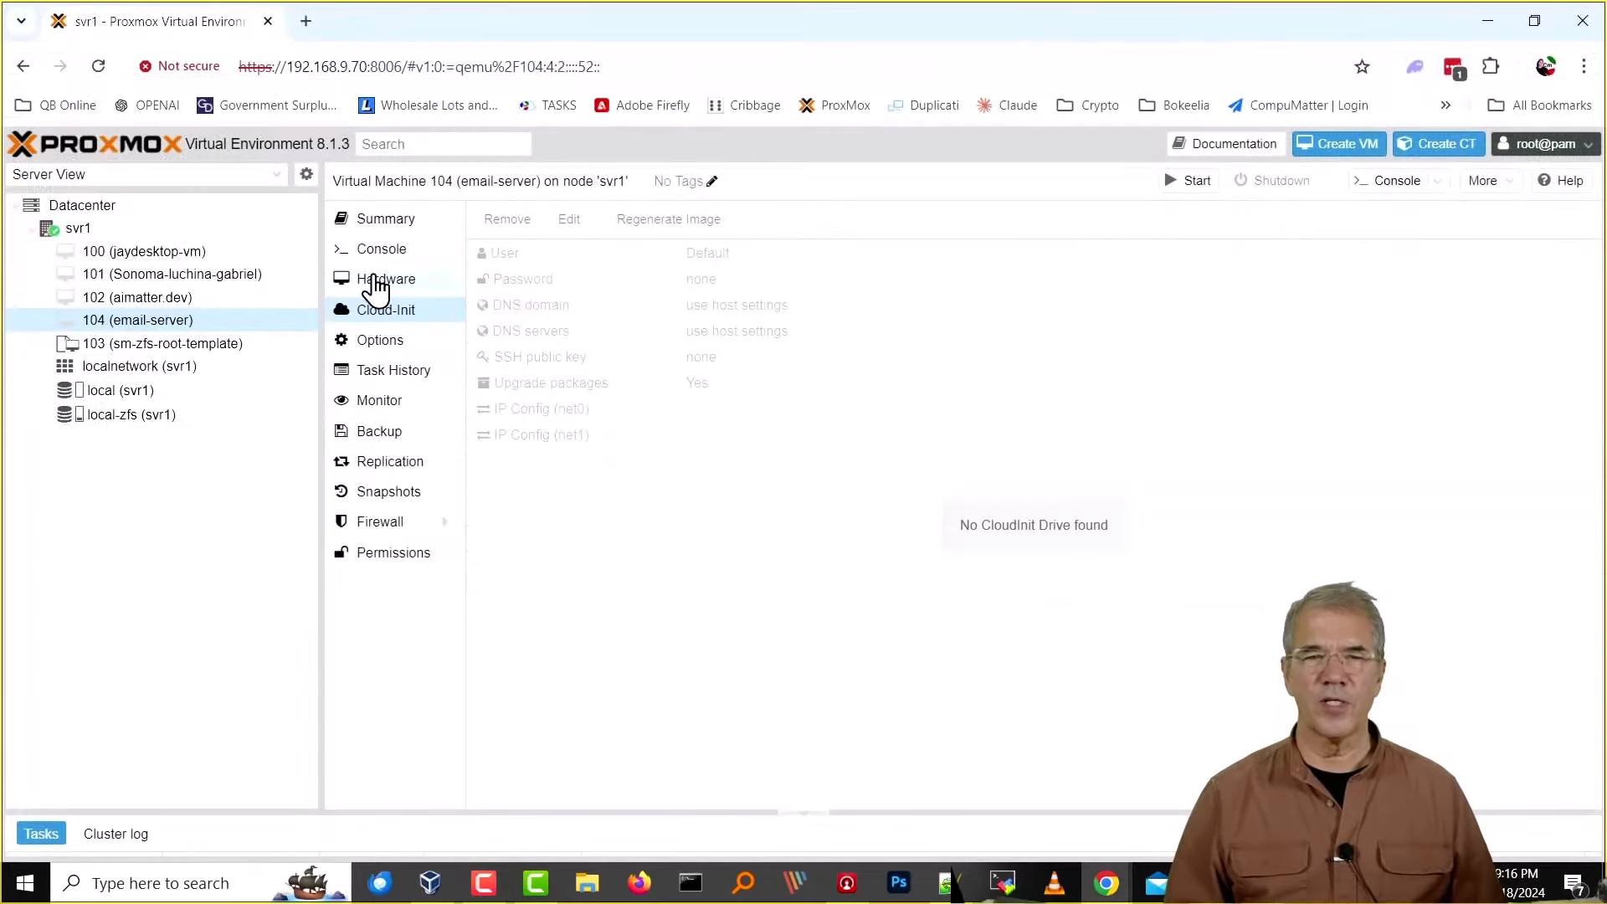
pyautogui.click(371, 285)
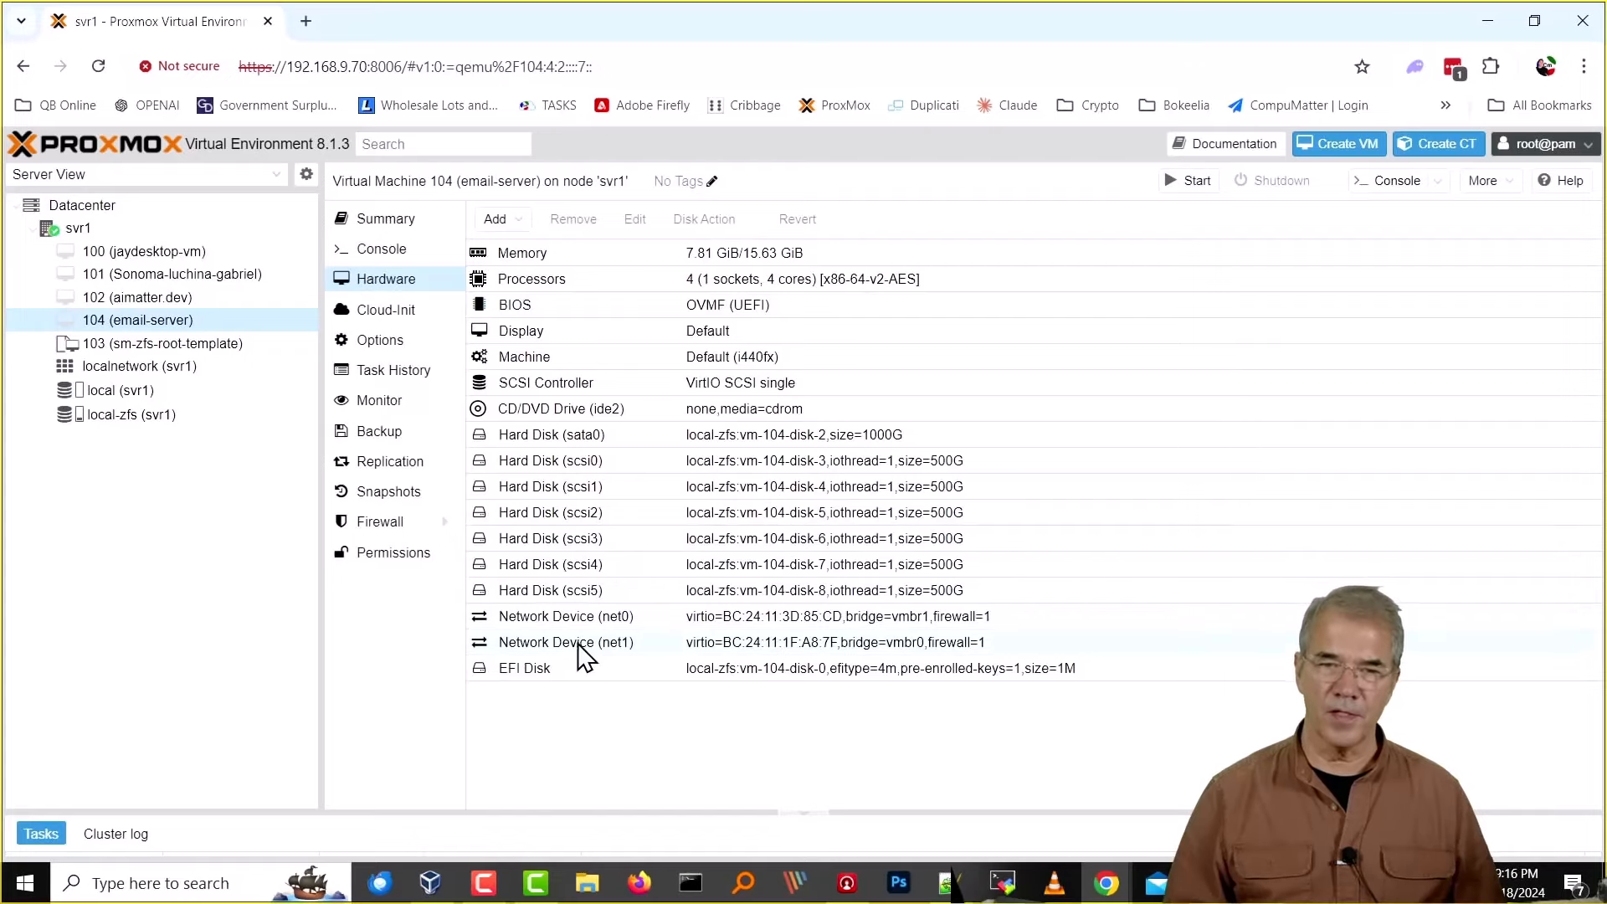
pyautogui.click(379, 249)
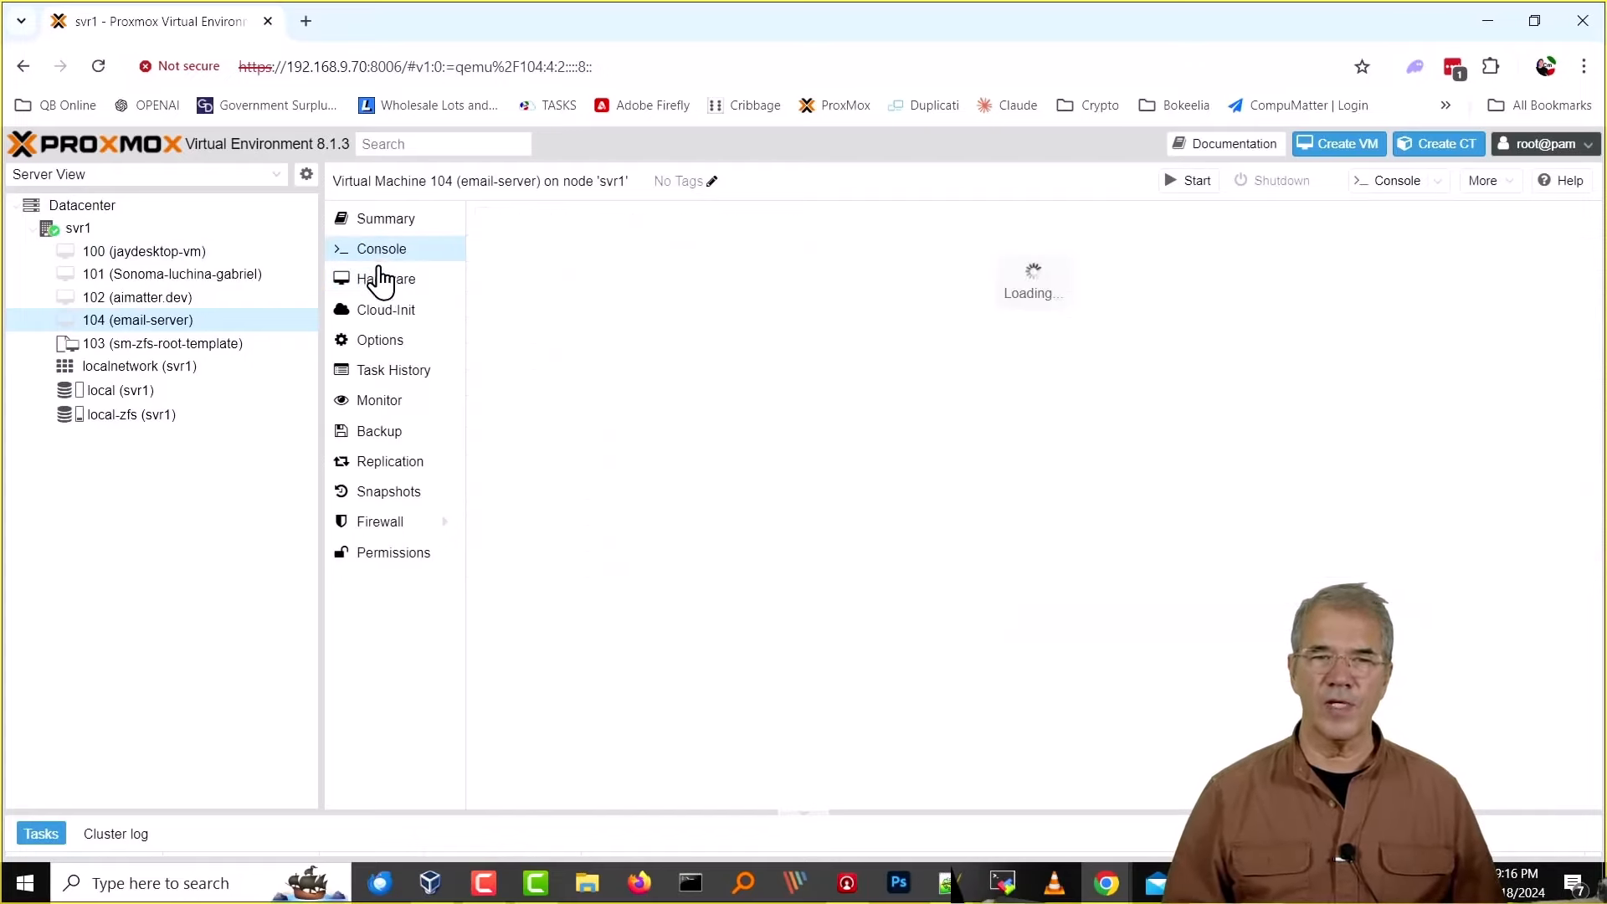
pyautogui.click(375, 285)
pyautogui.click(139, 298)
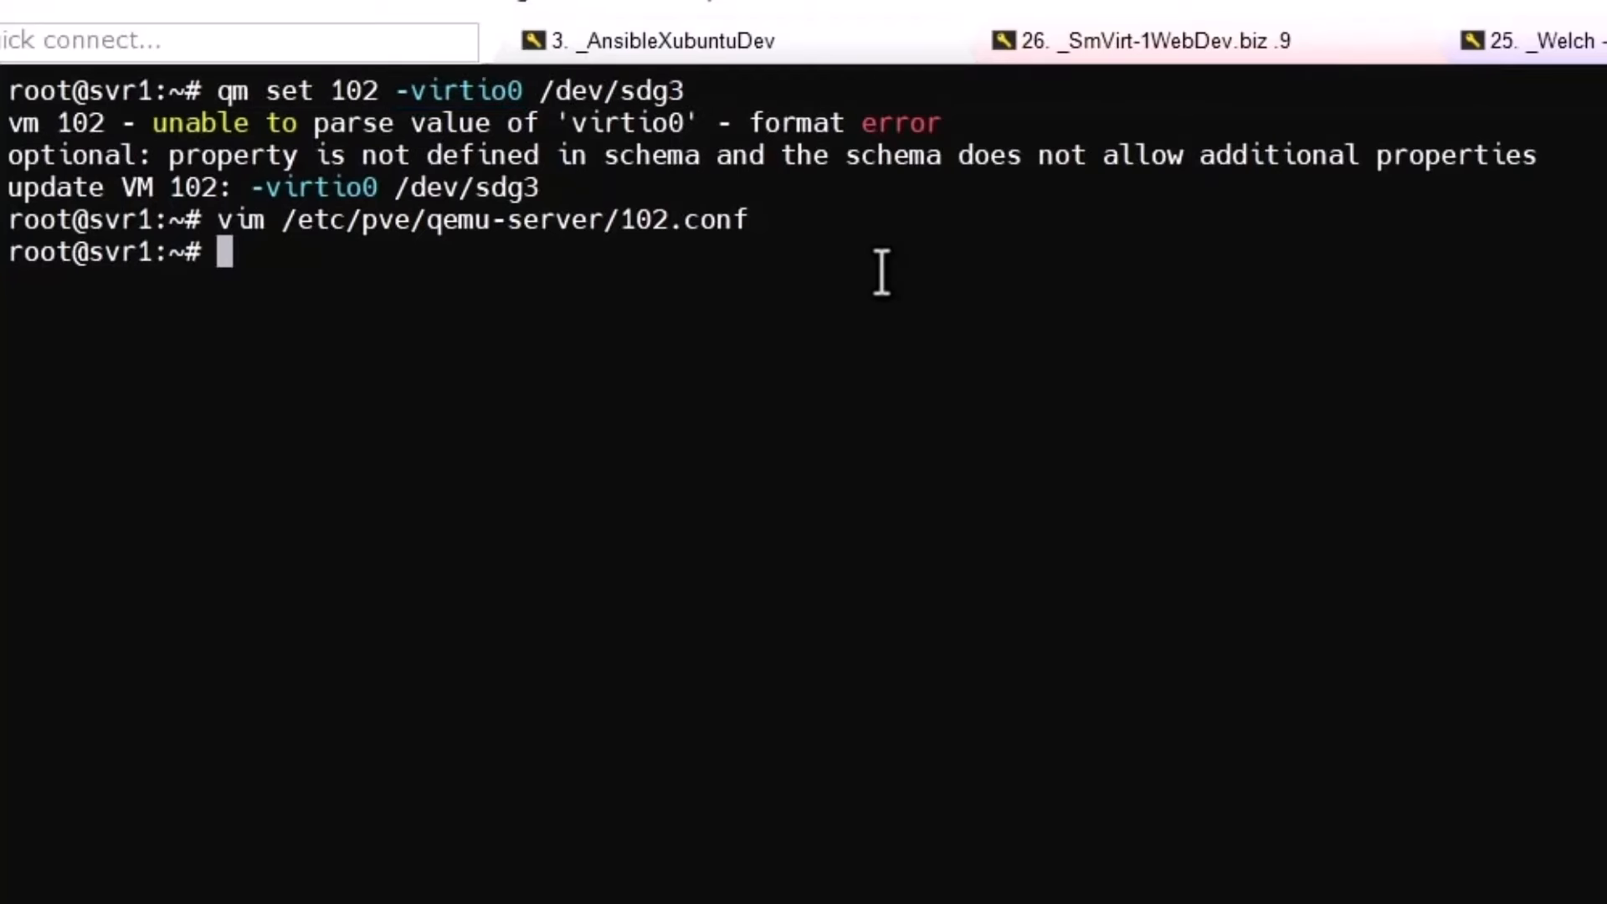
# Open 102.conf and 104.conf in vim on the Proxmox host, delete the virtio0 /dev/sdg1 line from 104.conf and leave the editor.
pyautogui.press('Up')
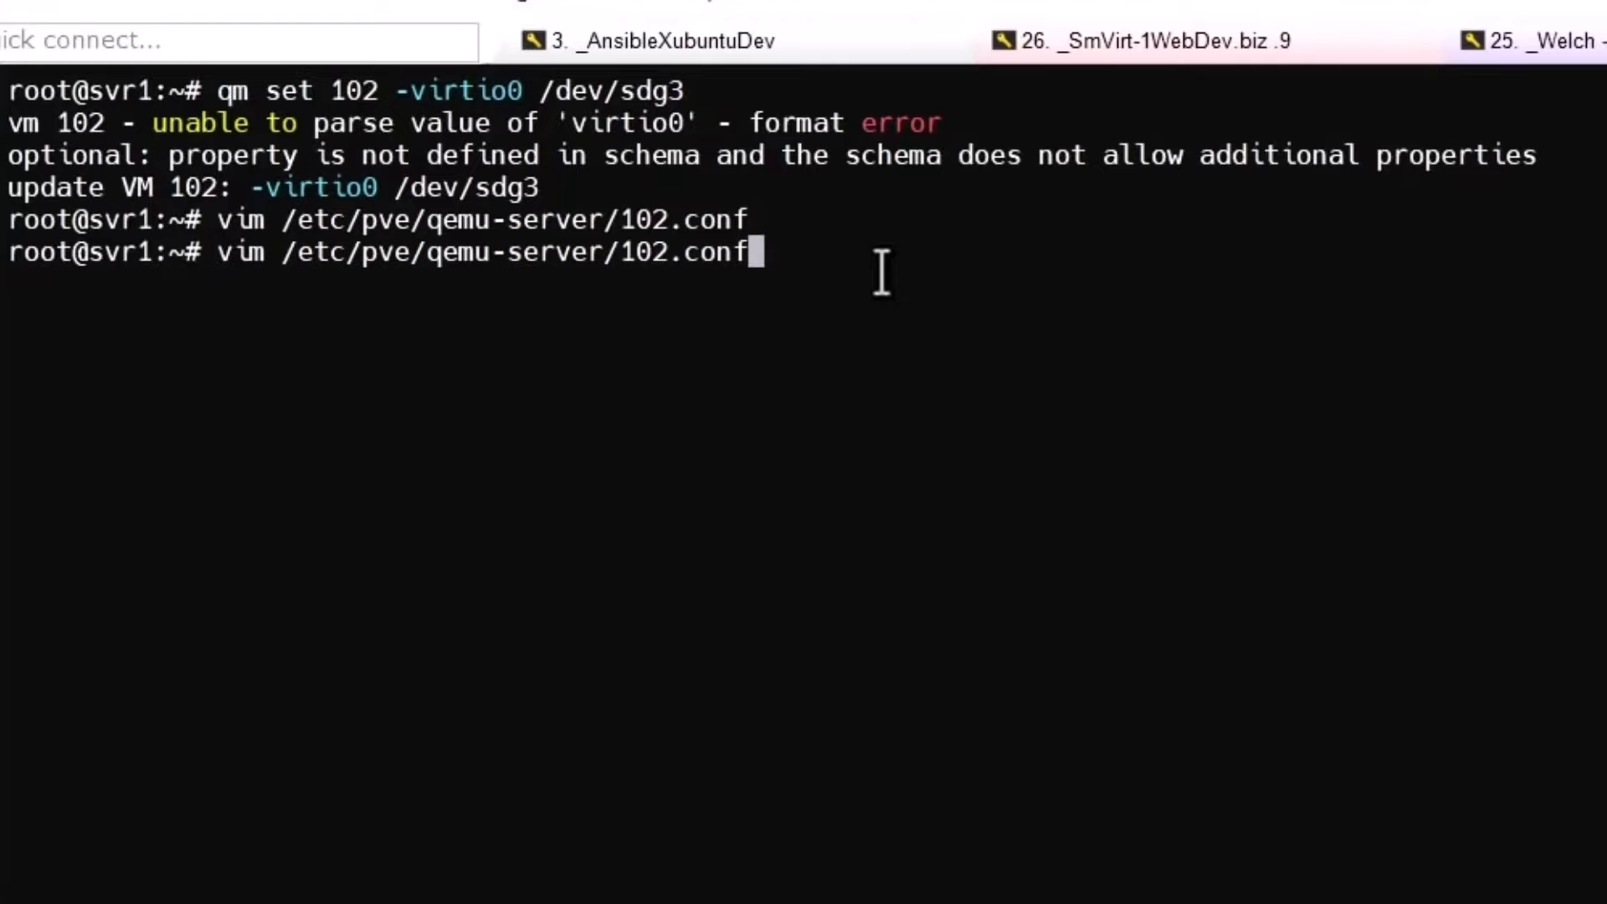
pyautogui.press('Return')
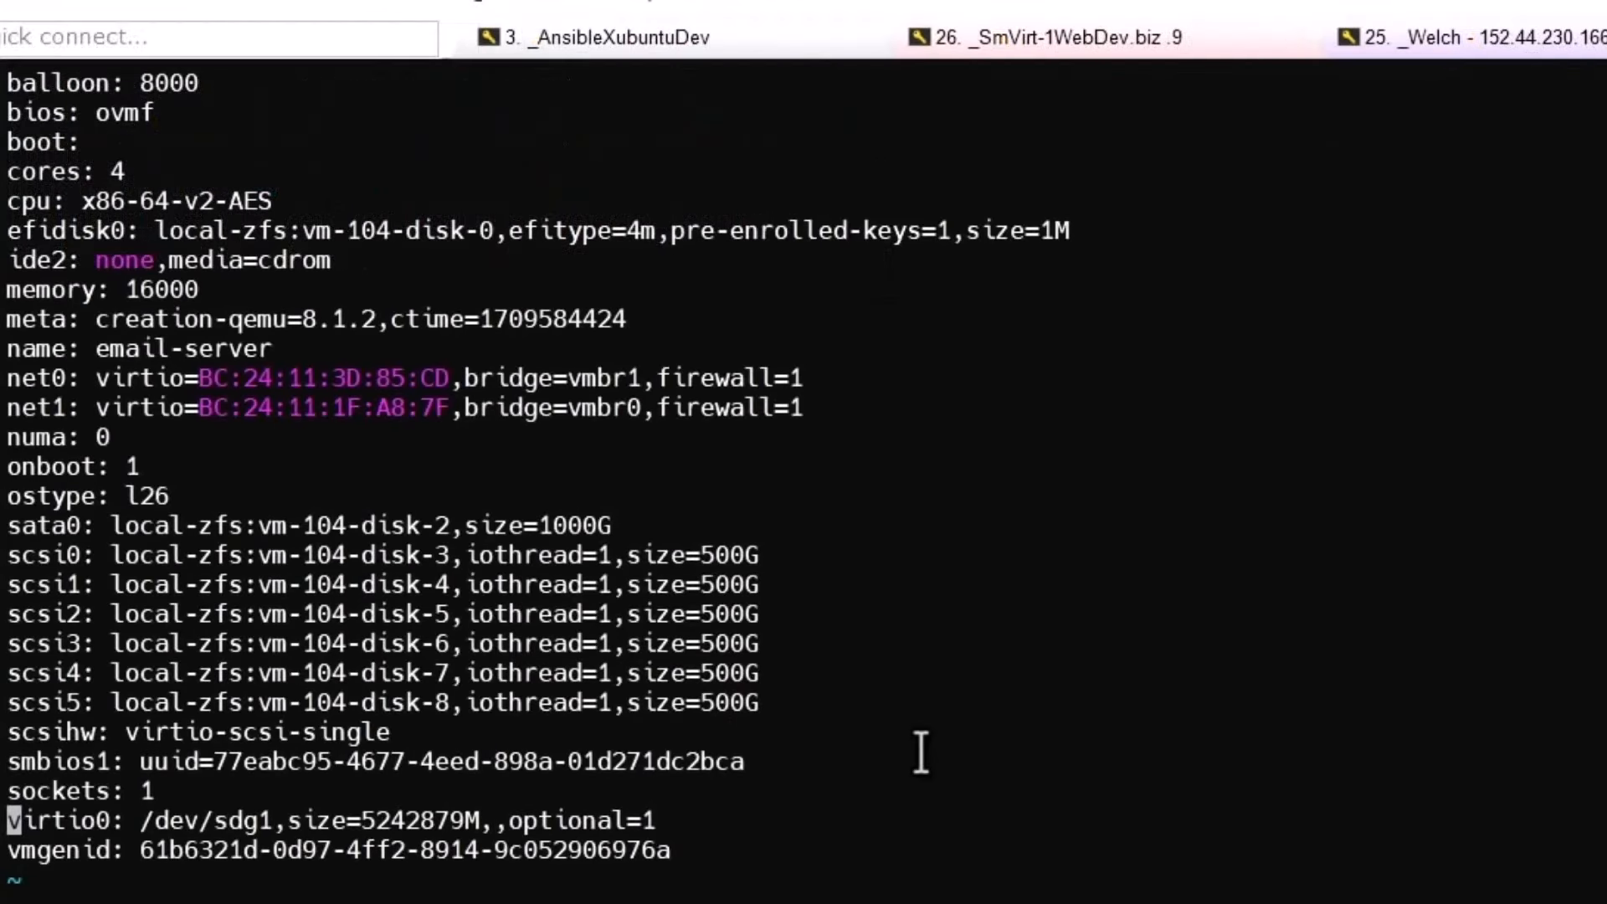
pyautogui.hotkey('shift', 'v')
pyautogui.press('d')
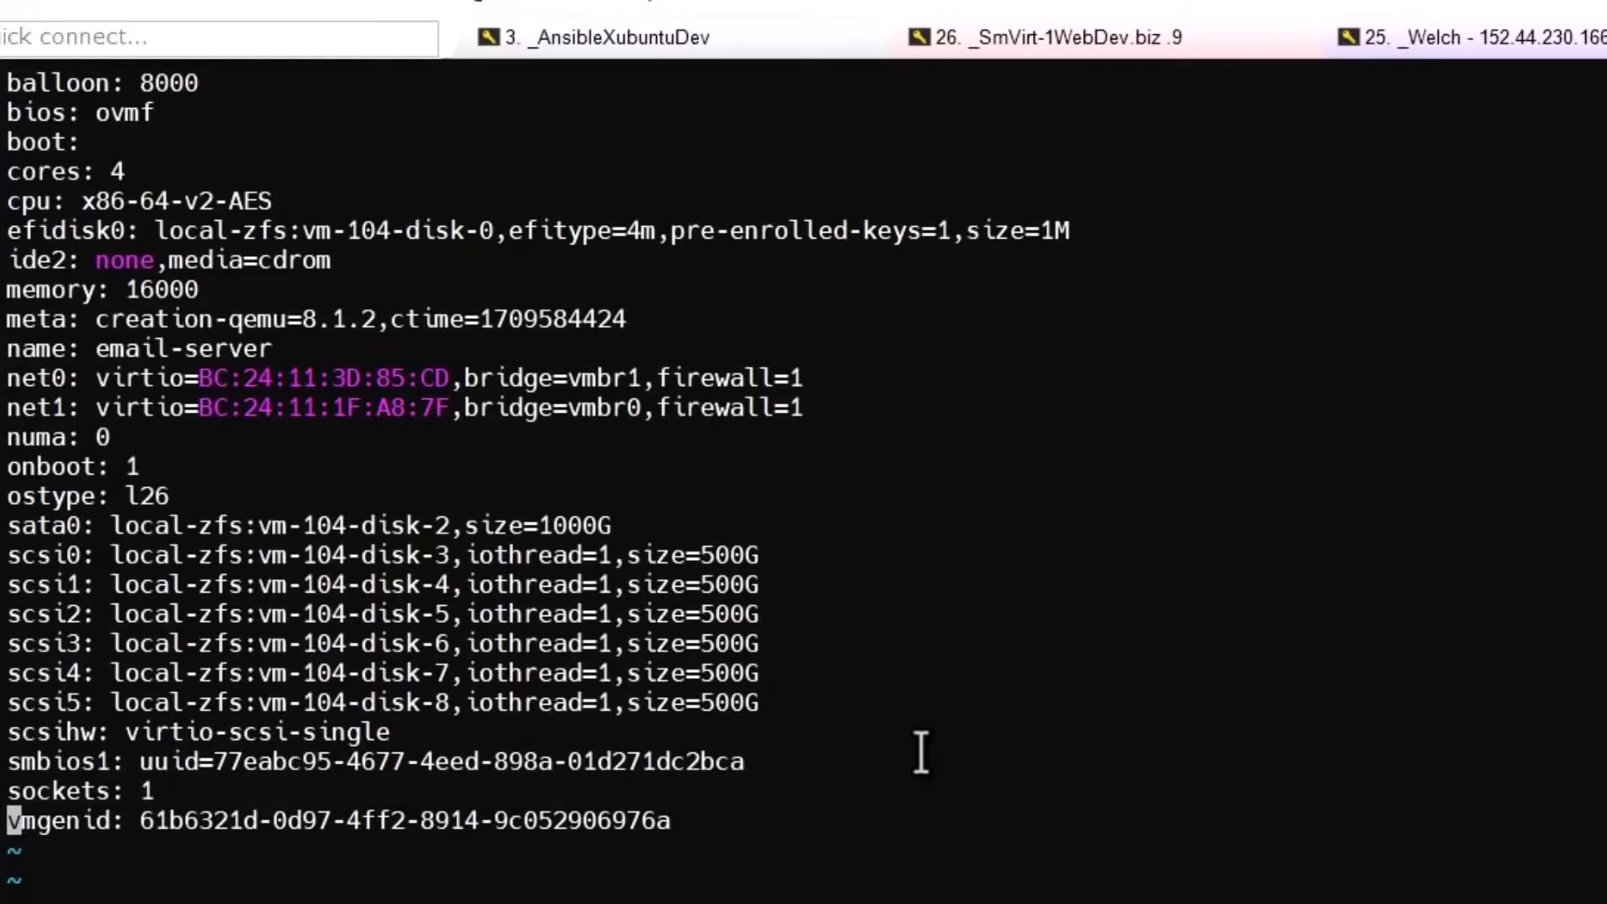
pyautogui.write(':q')
pyautogui.press('Return')
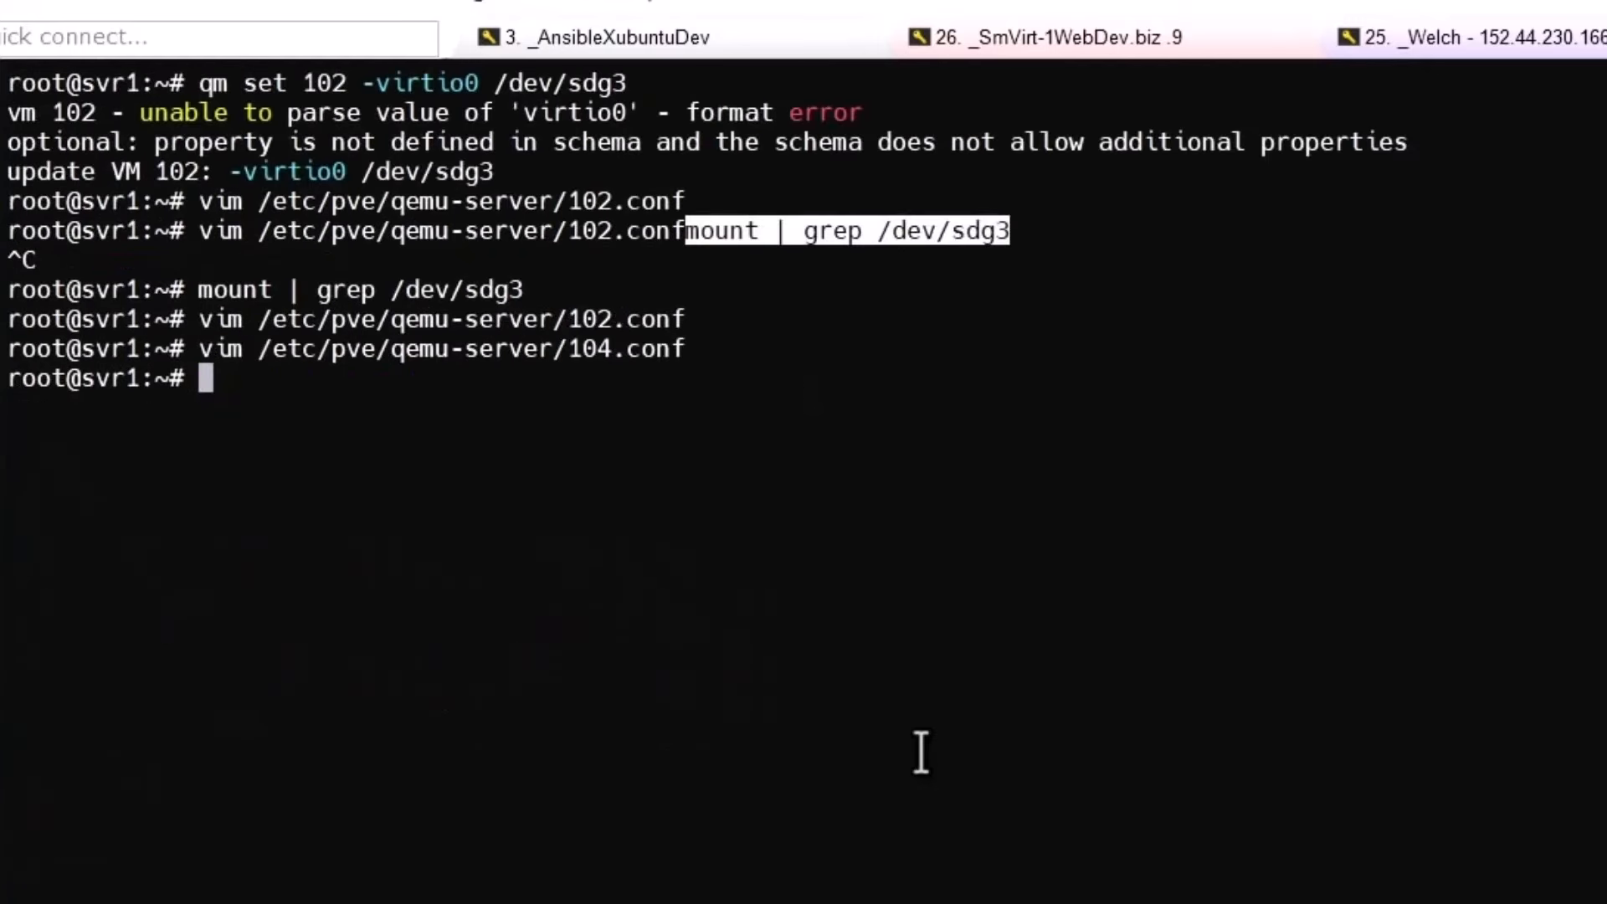
# Attach the third host partition to VM 102 by running qm set 102 -virtio0 /dev/sdg3.
pyautogui.press('Up')
pyautogui.press('Up')
pyautogui.press('Up')
pyautogui.press('Up')
pyautogui.press('Up')
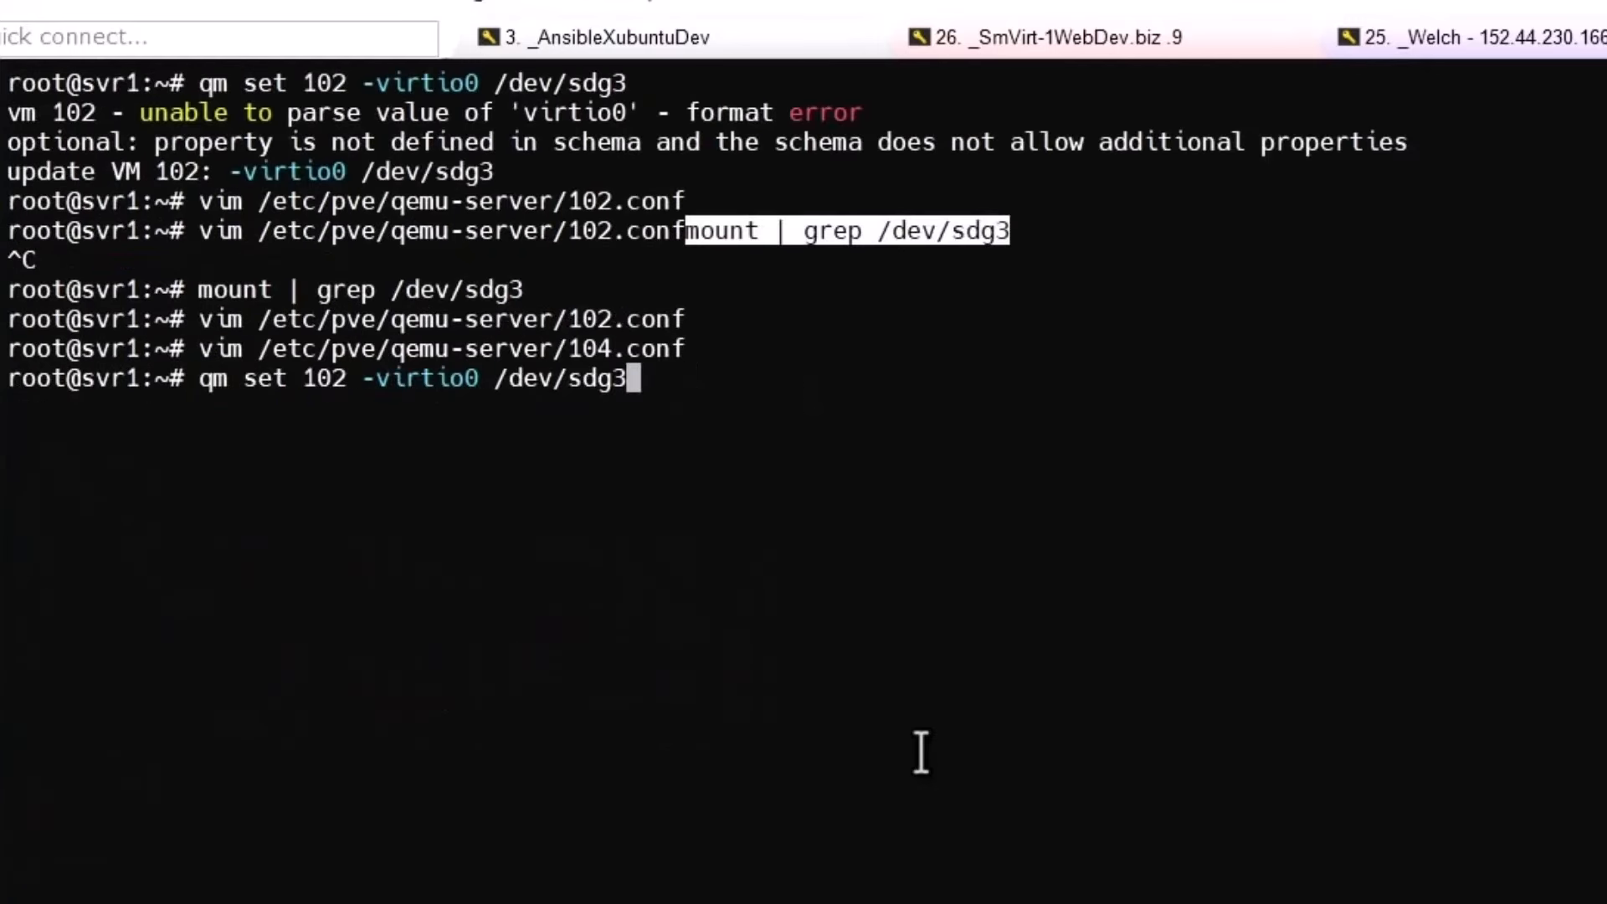
pyautogui.press('Return')
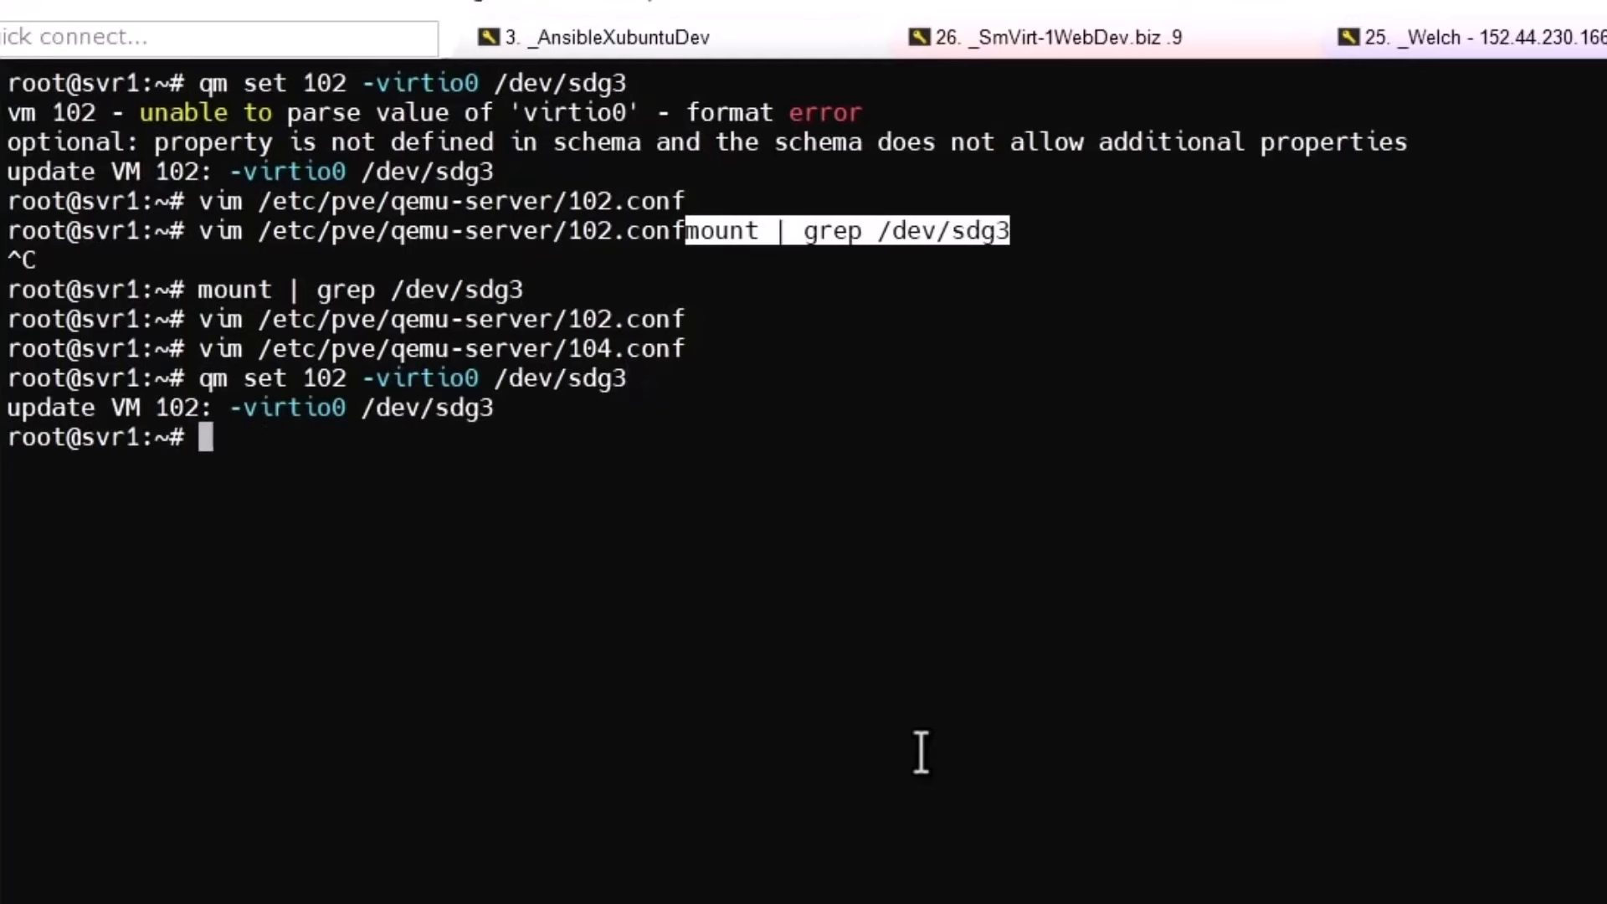
# Attach the first host partition to VM 104 with the command qm set 104 -virtio0 /dev/sdg1.
pyautogui.press('Up')
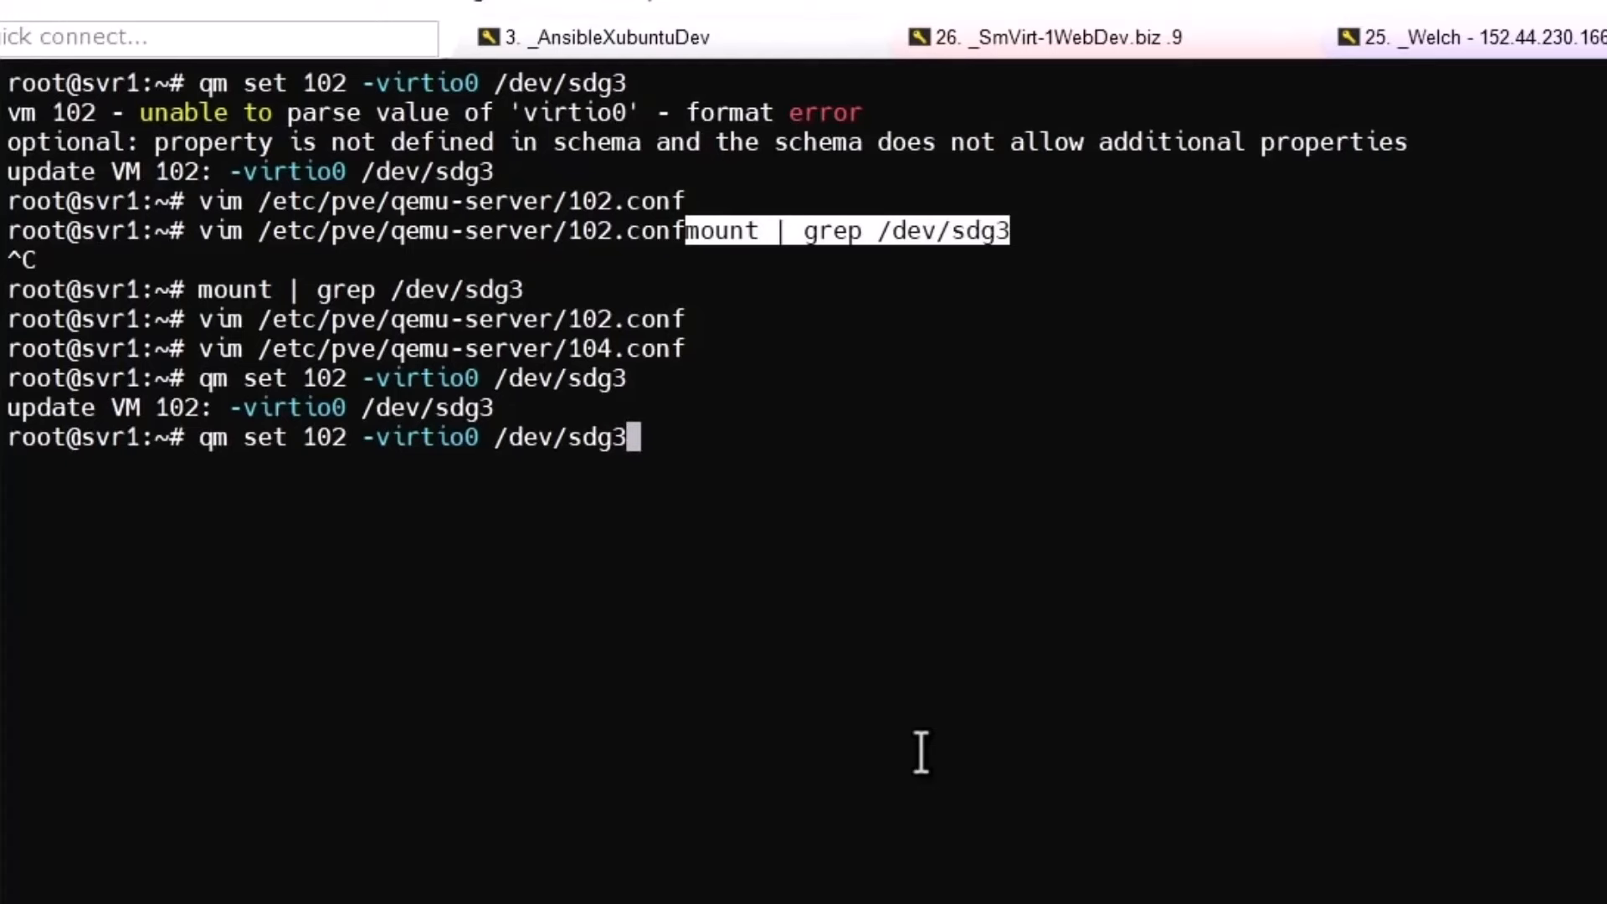
pyautogui.press('BackSpace')
pyautogui.write('1')
pyautogui.press('Left')
pyautogui.press('Left')
pyautogui.press('Left')
pyautogui.press('Left')
pyautogui.press('Left')
pyautogui.press('Left')
pyautogui.press('Left')
pyautogui.press('Left')
pyautogui.press('Left')
pyautogui.press('Left')
pyautogui.press('Left')
pyautogui.press('Left')
pyautogui.press('Left')
pyautogui.press('Left')
pyautogui.press('Left')
pyautogui.press('Left')
pyautogui.press('Left')
pyautogui.press('Left')
pyautogui.press('Left')
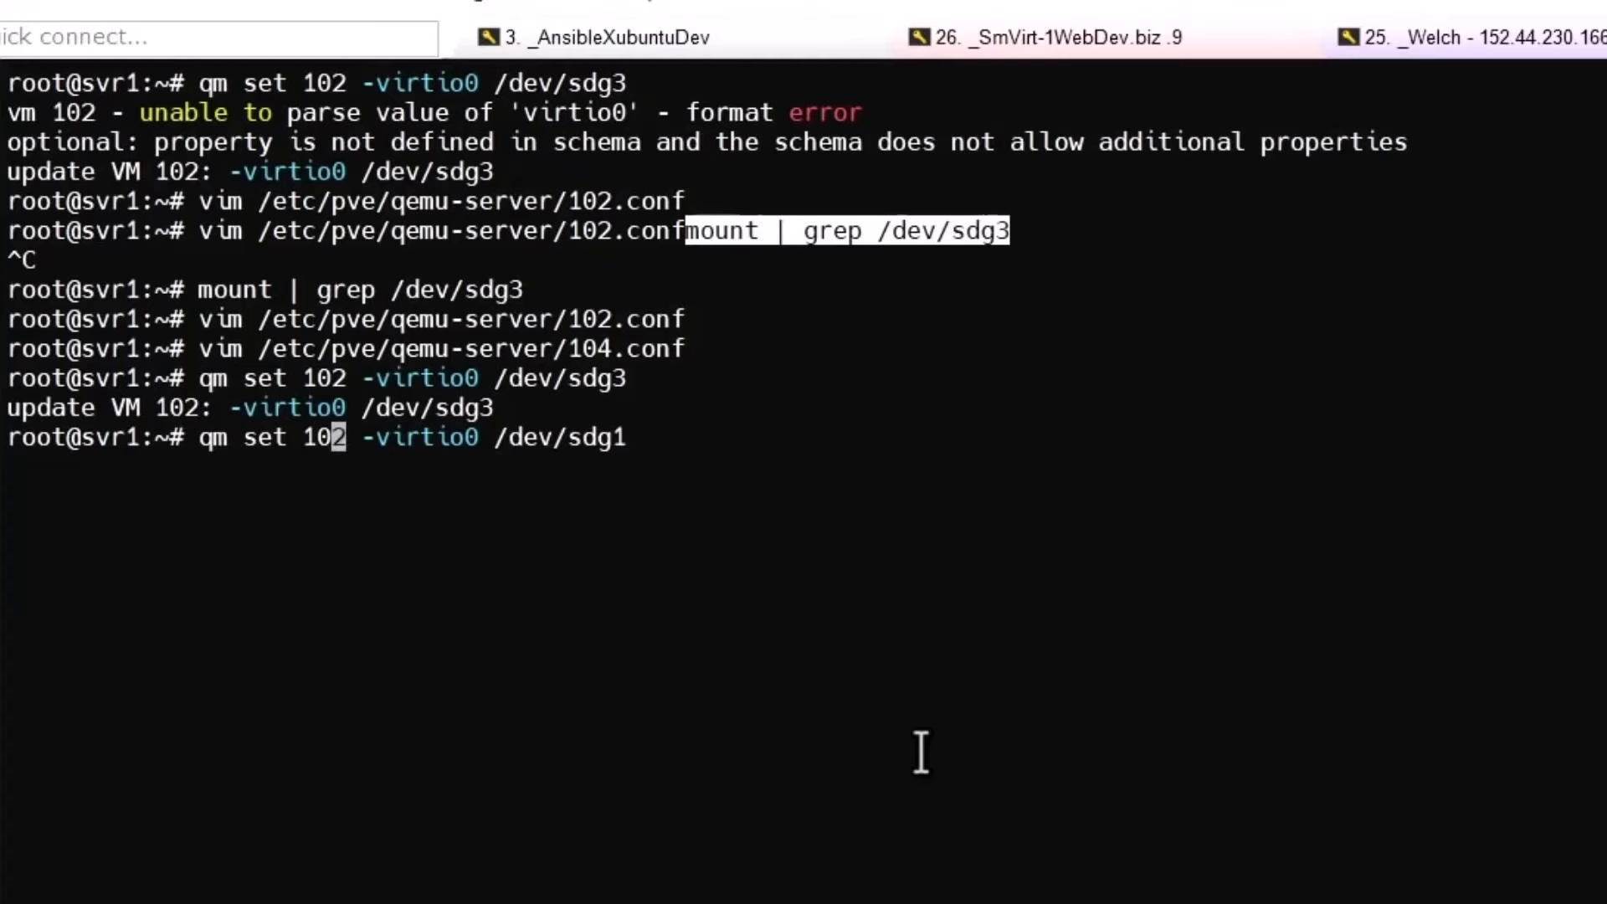
pyautogui.write('5')
pyautogui.press('BackSpace')
pyautogui.write('4')
pyautogui.press('Delete')
pyautogui.press('End')
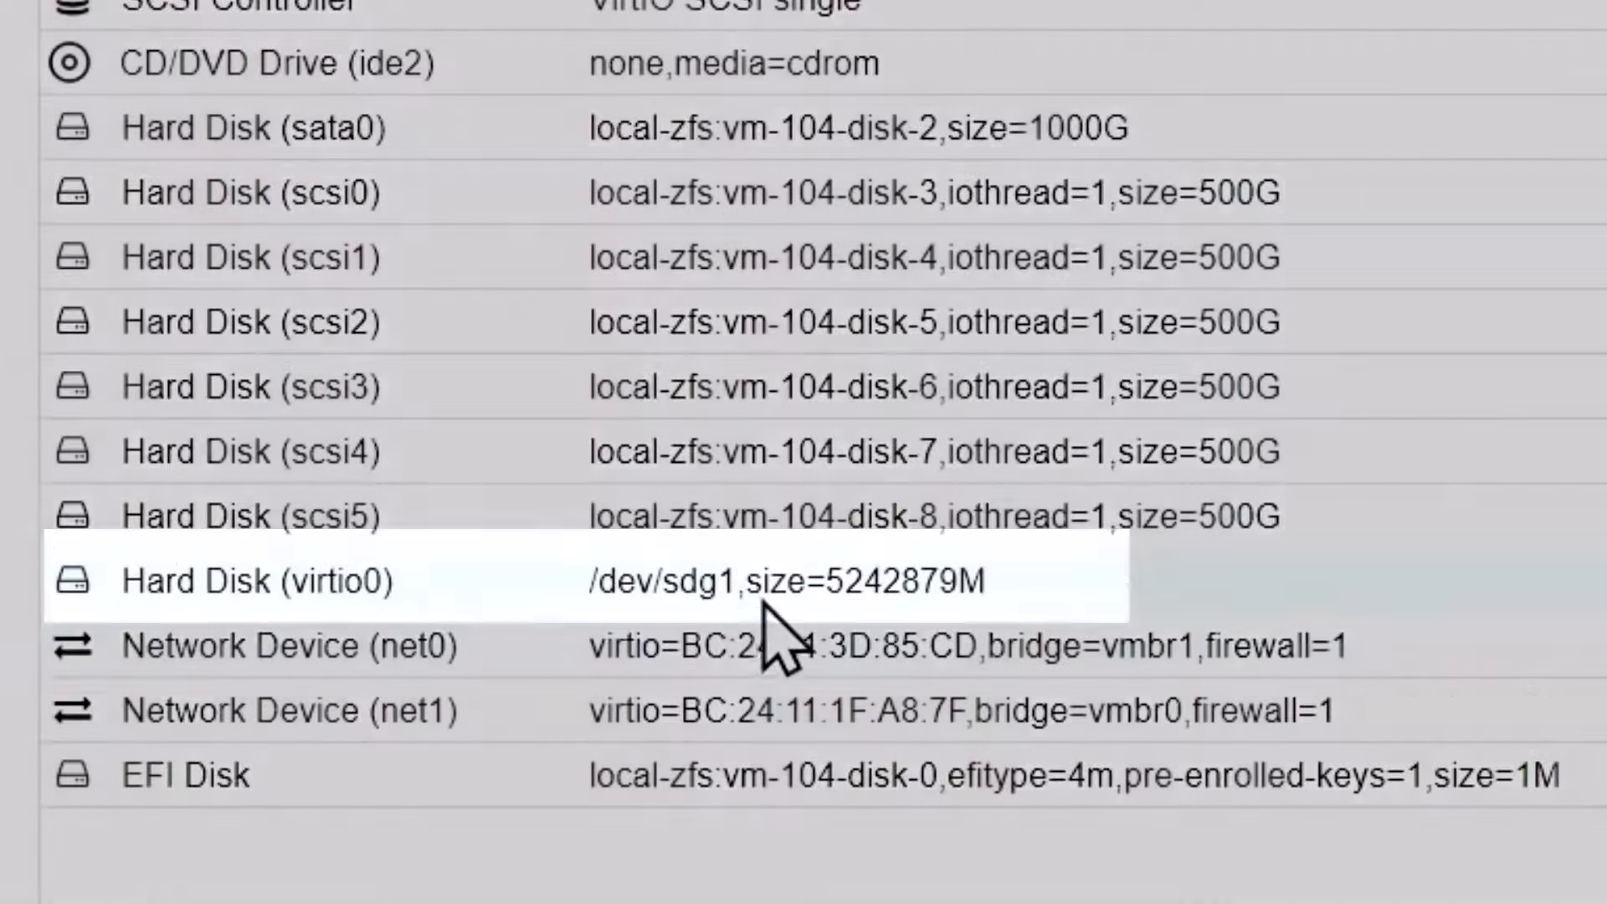
# Switch to the Proxmox web interface and check the virtio0 disk in the hardware of VMs 104 and 102, finishing on VM 104.
pyautogui.click(946, 586)
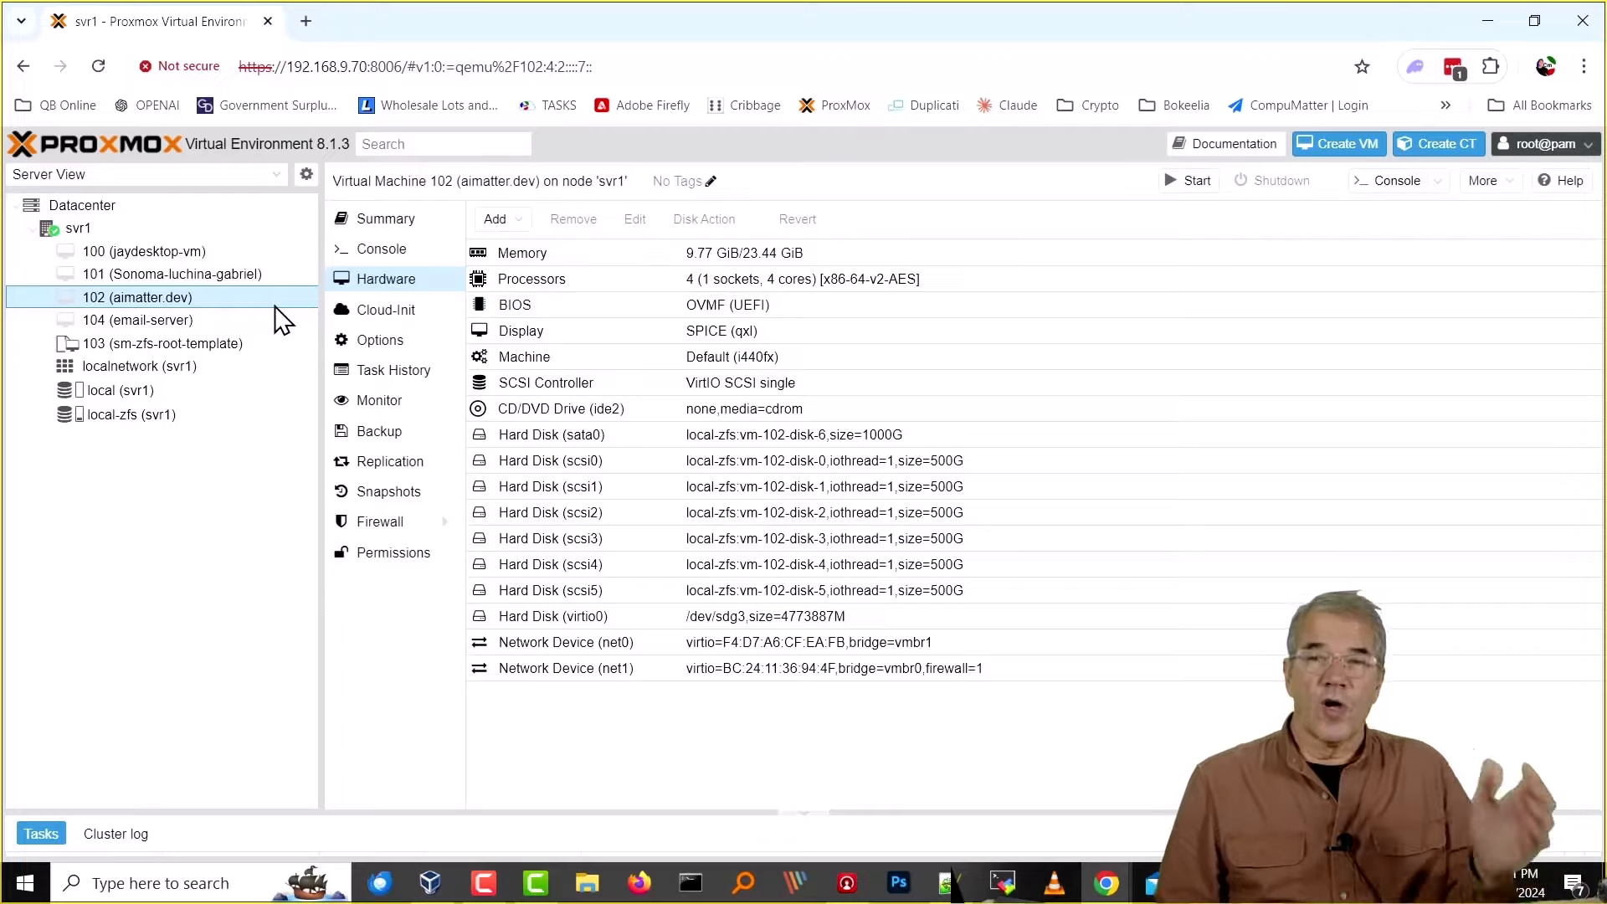
pyautogui.click(1191, 183)
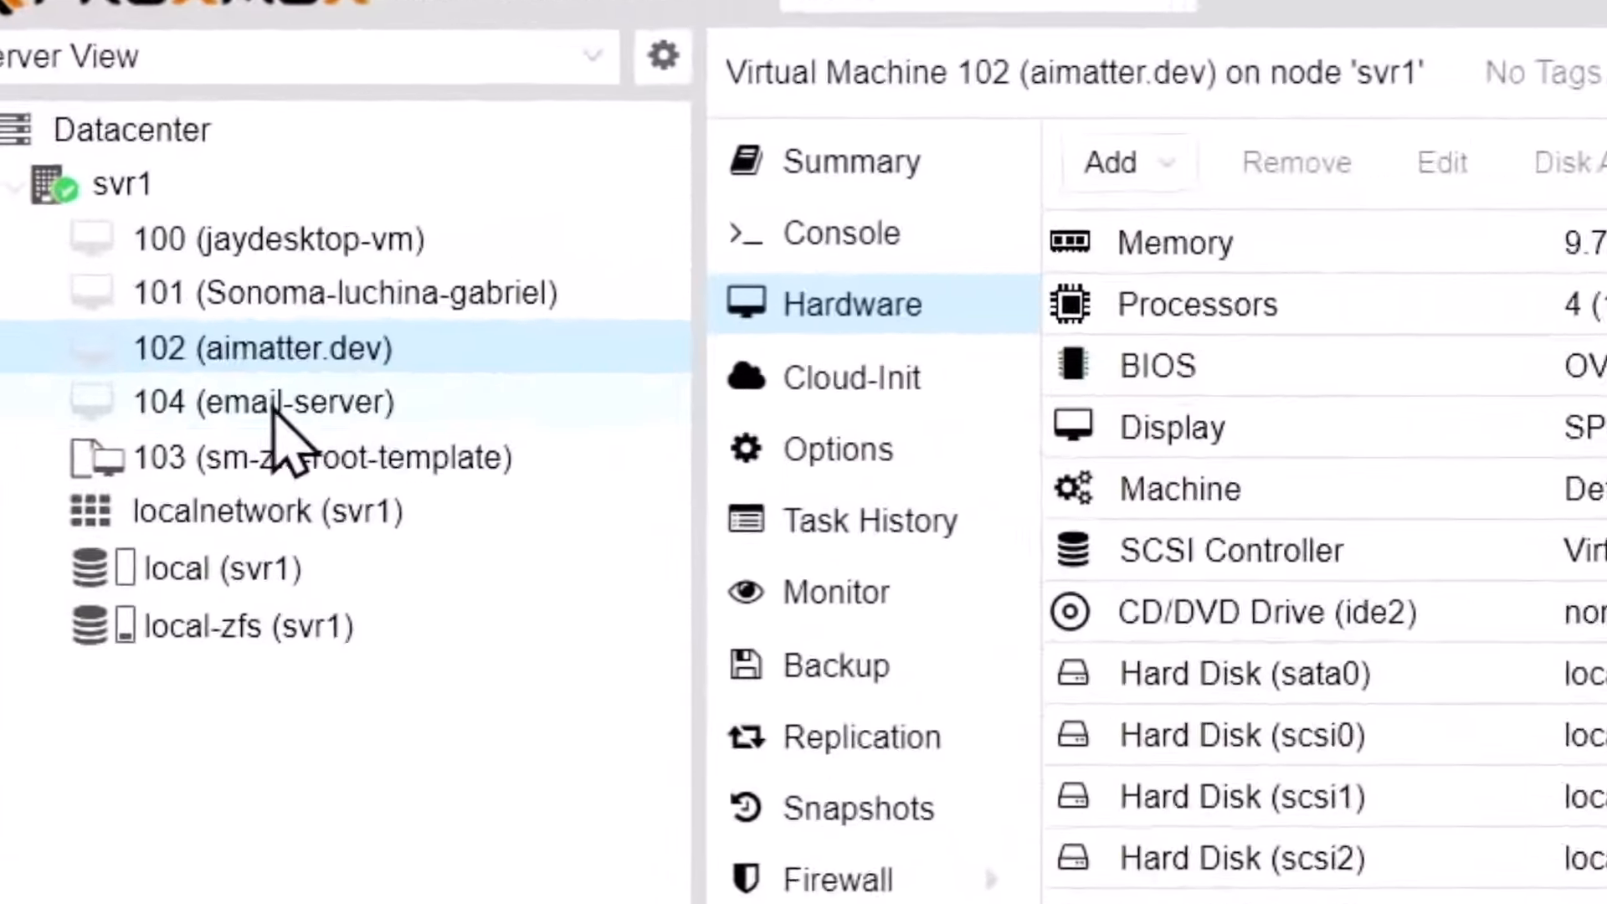
pyautogui.click(142, 322)
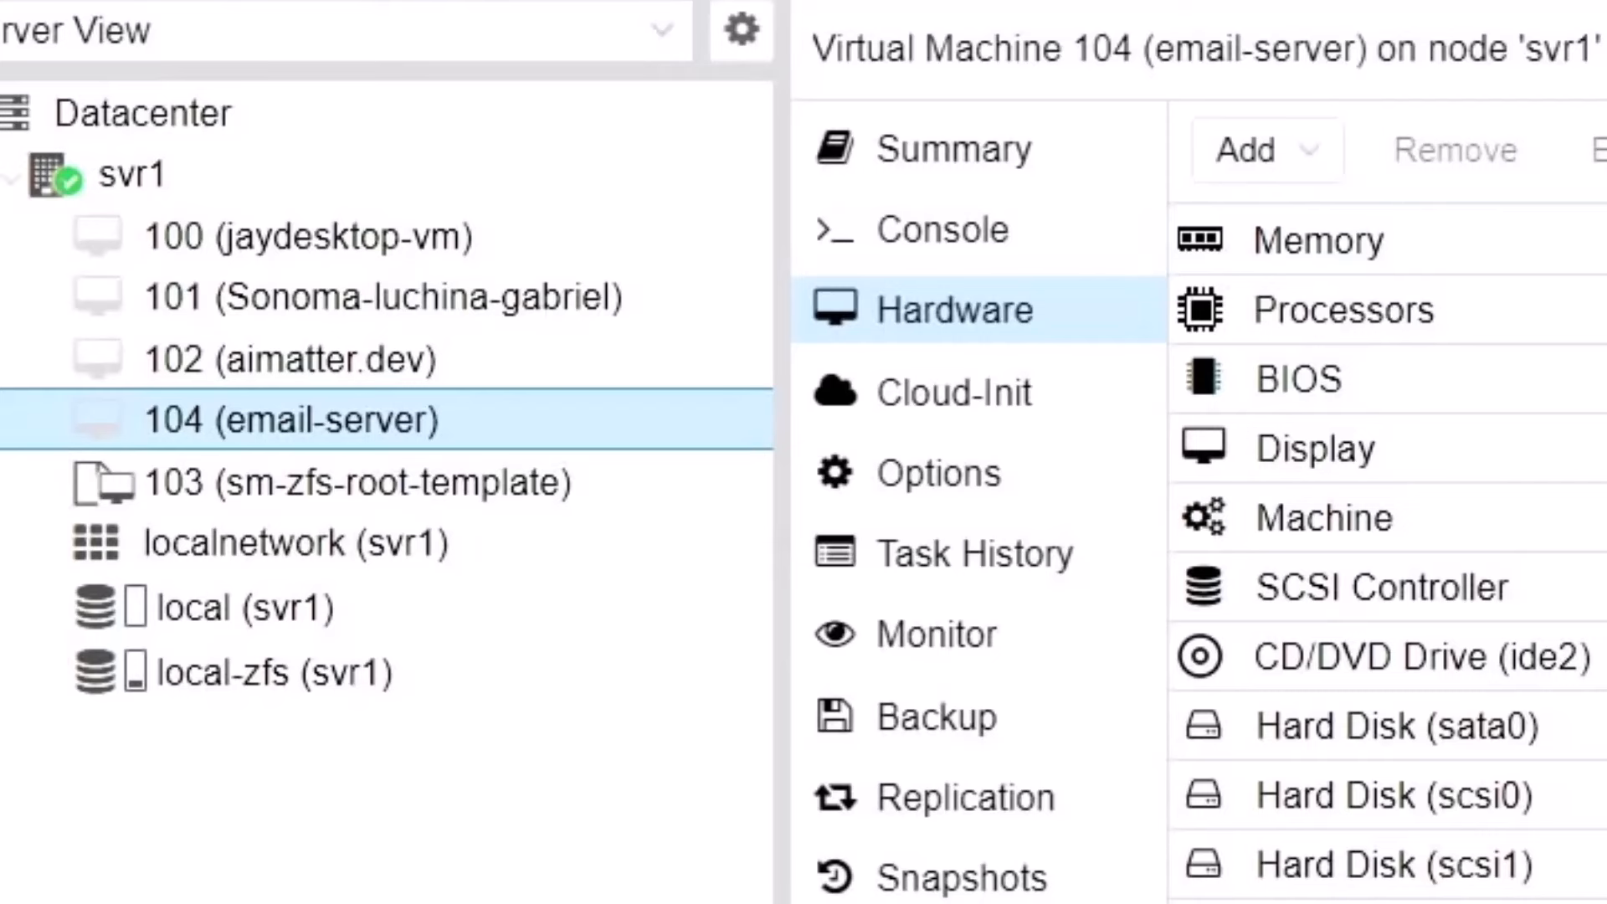